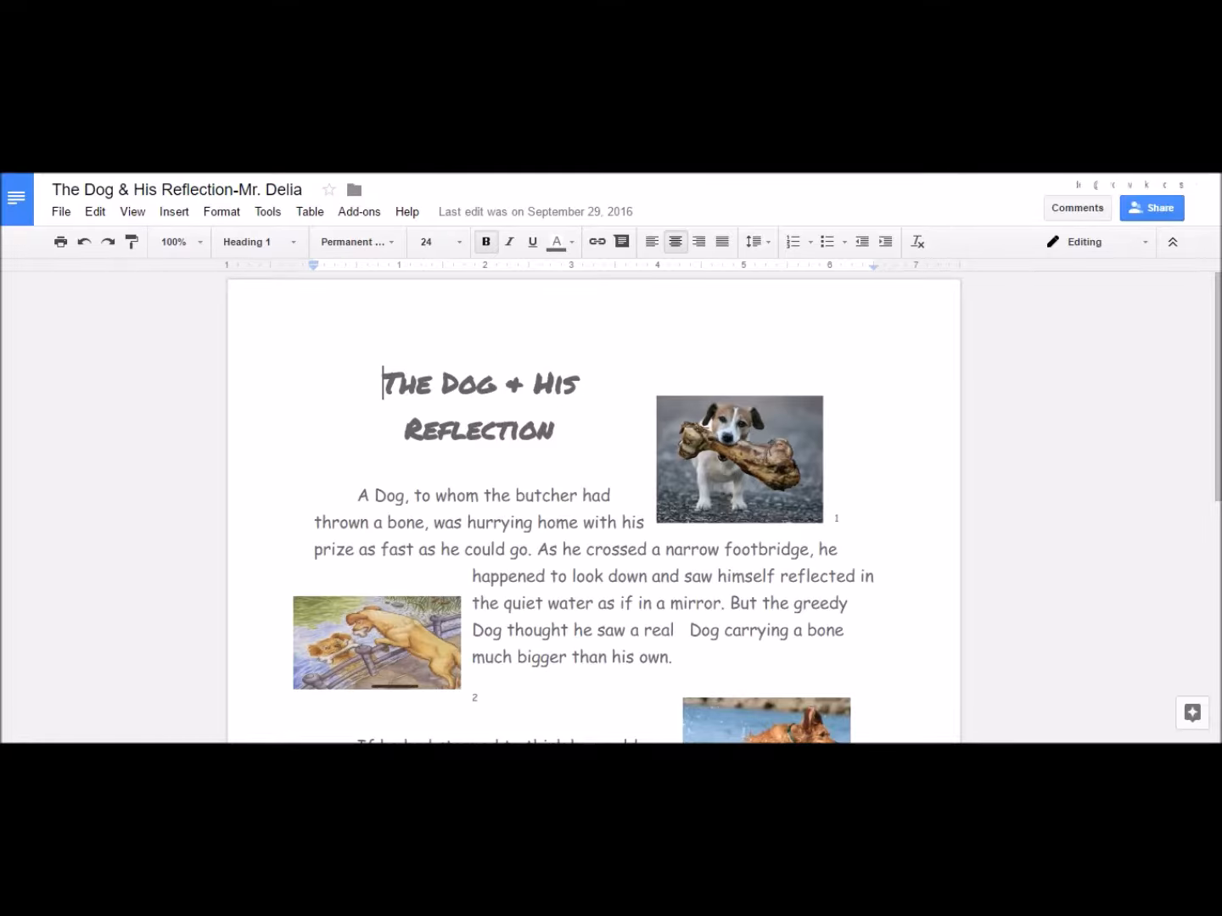
- Switch to the document The Dog & His Reflection-SAMPLE and set its four page margins to 1 inch each
{"action": "left_click_drag", "start_coordinate": [1218, 400], "coordinate": [1133, 273]}
{"action": "key", "text": "ctrl+Tab"}
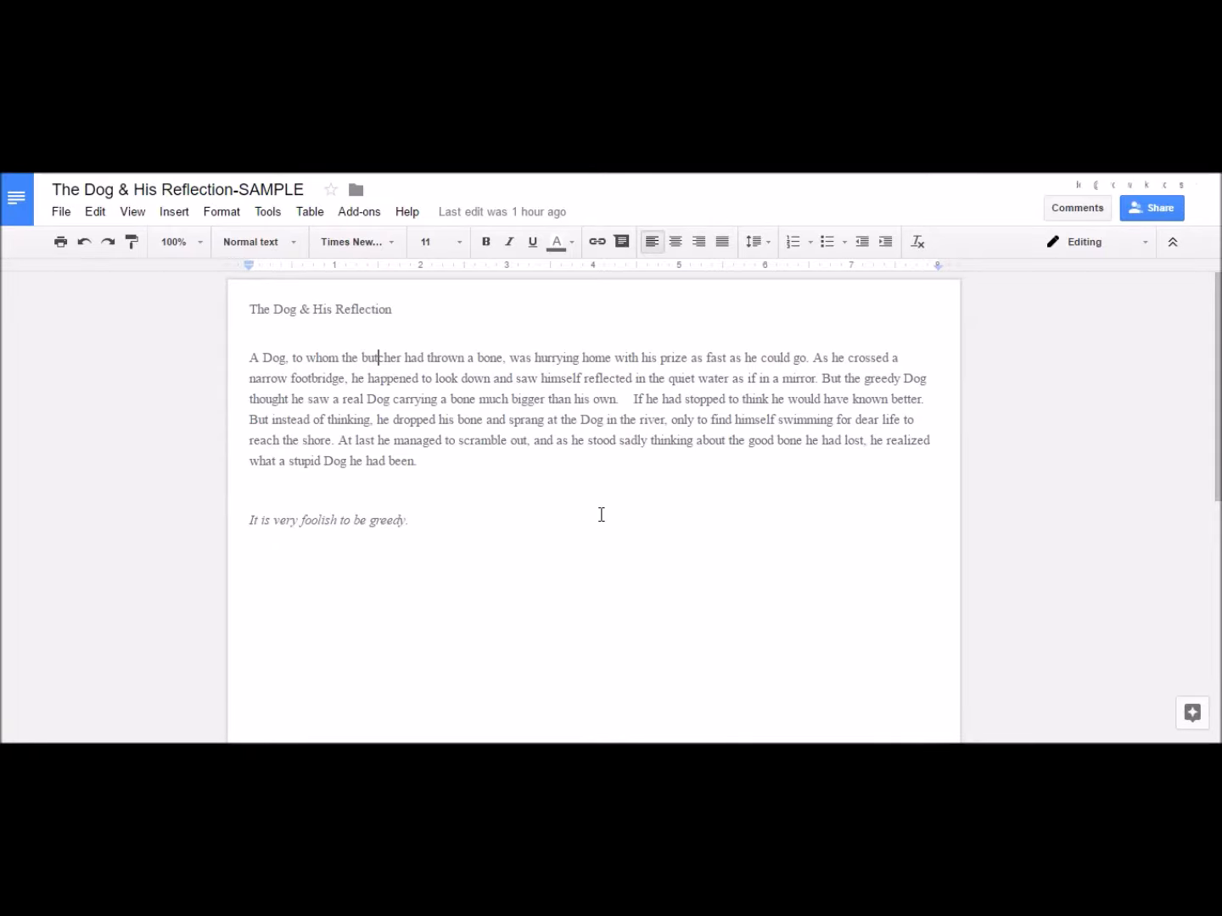
{"action": "left_click", "coordinate": [62, 213]}
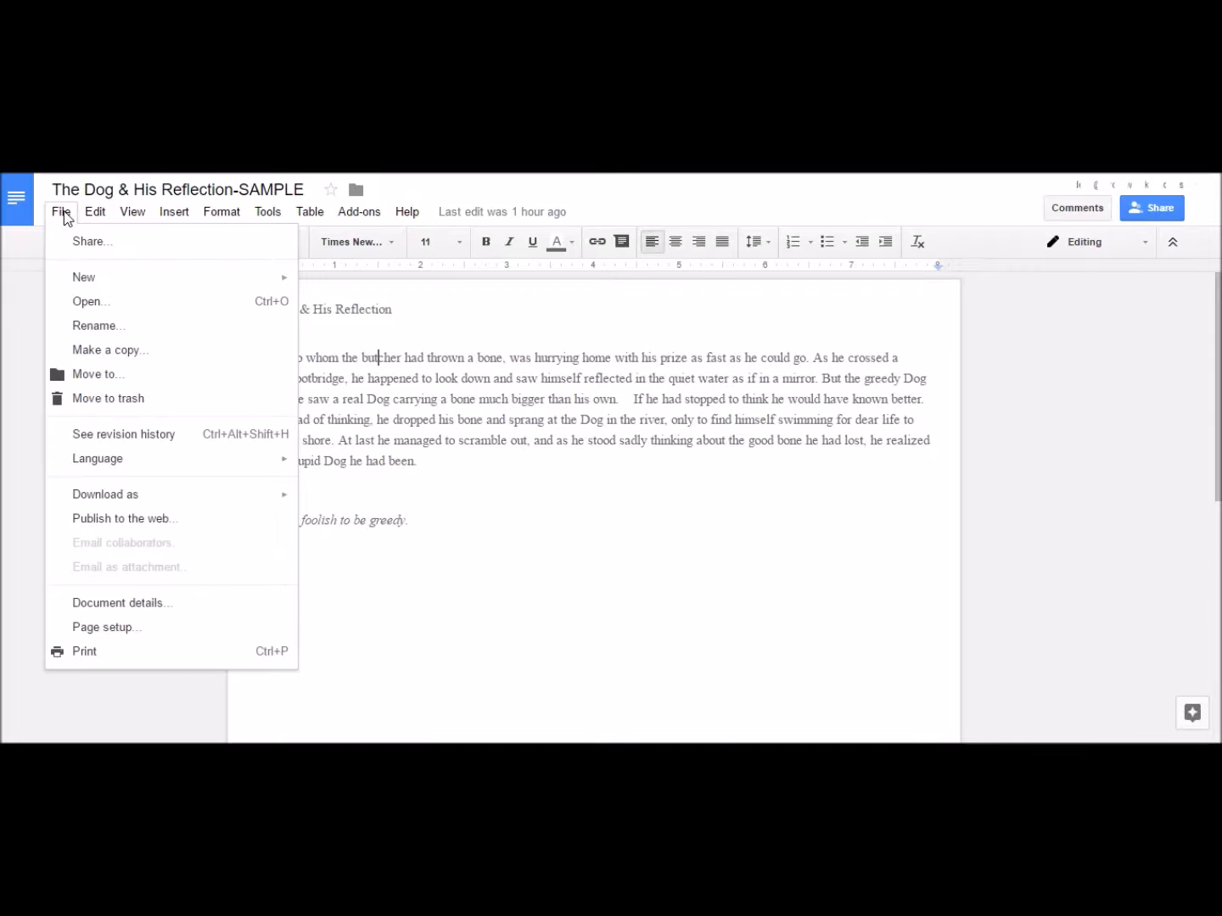
{"action": "left_click", "coordinate": [106, 628]}
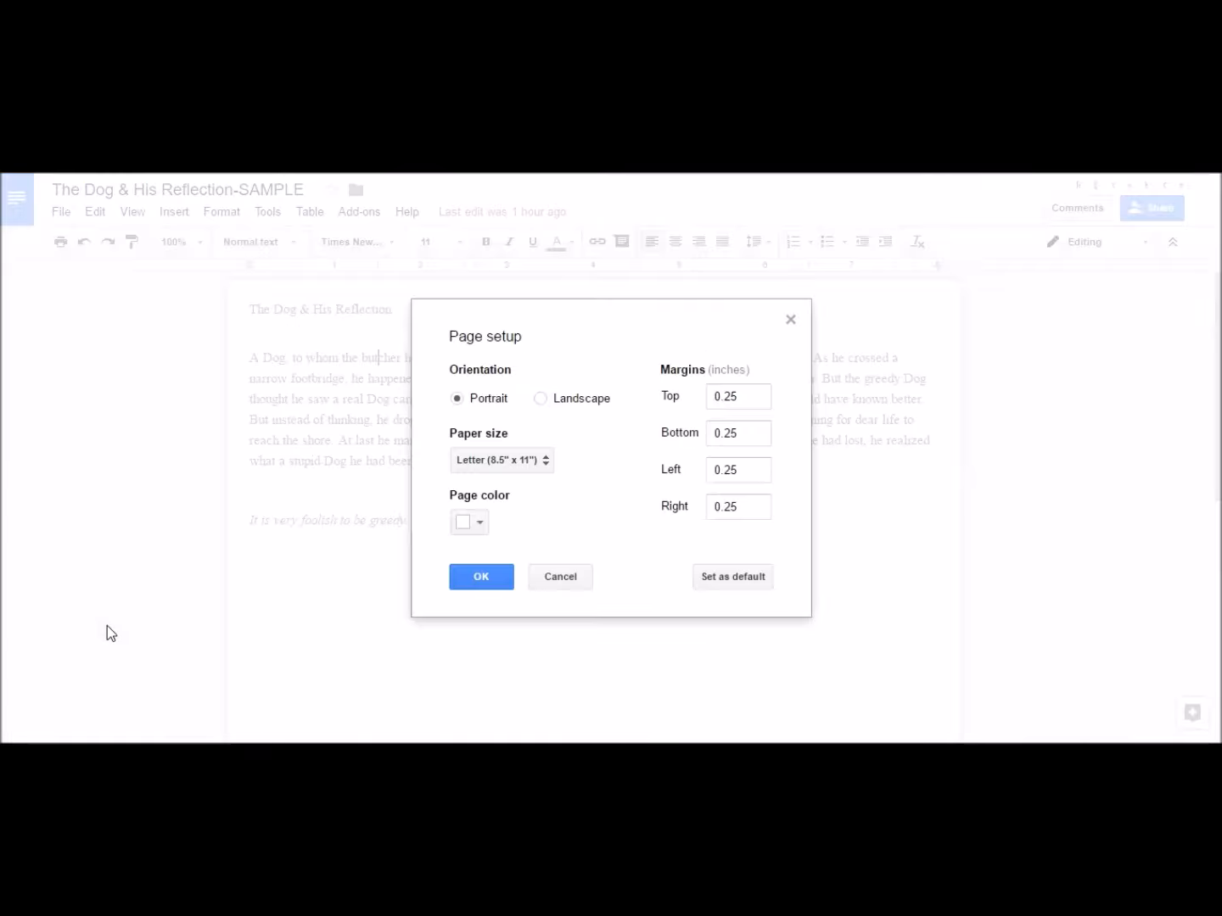
{"action": "left_click", "coordinate": [739, 390]}
{"action": "key", "text": "BackSpace"}
{"action": "key", "text": "BackSpace"}
{"action": "key", "text": "BackSpace"}
{"action": "key", "text": "BackSpace"}
{"action": "type", "text": "1"}
{"action": "key", "text": "Tab"}
{"action": "type", "text": "1"}
{"action": "key", "text": "Tab"}
{"action": "type", "text": "1"}
{"action": "key", "text": "Tab"}
{"action": "type", "text": "1"}
{"action": "key", "text": "Tab"}
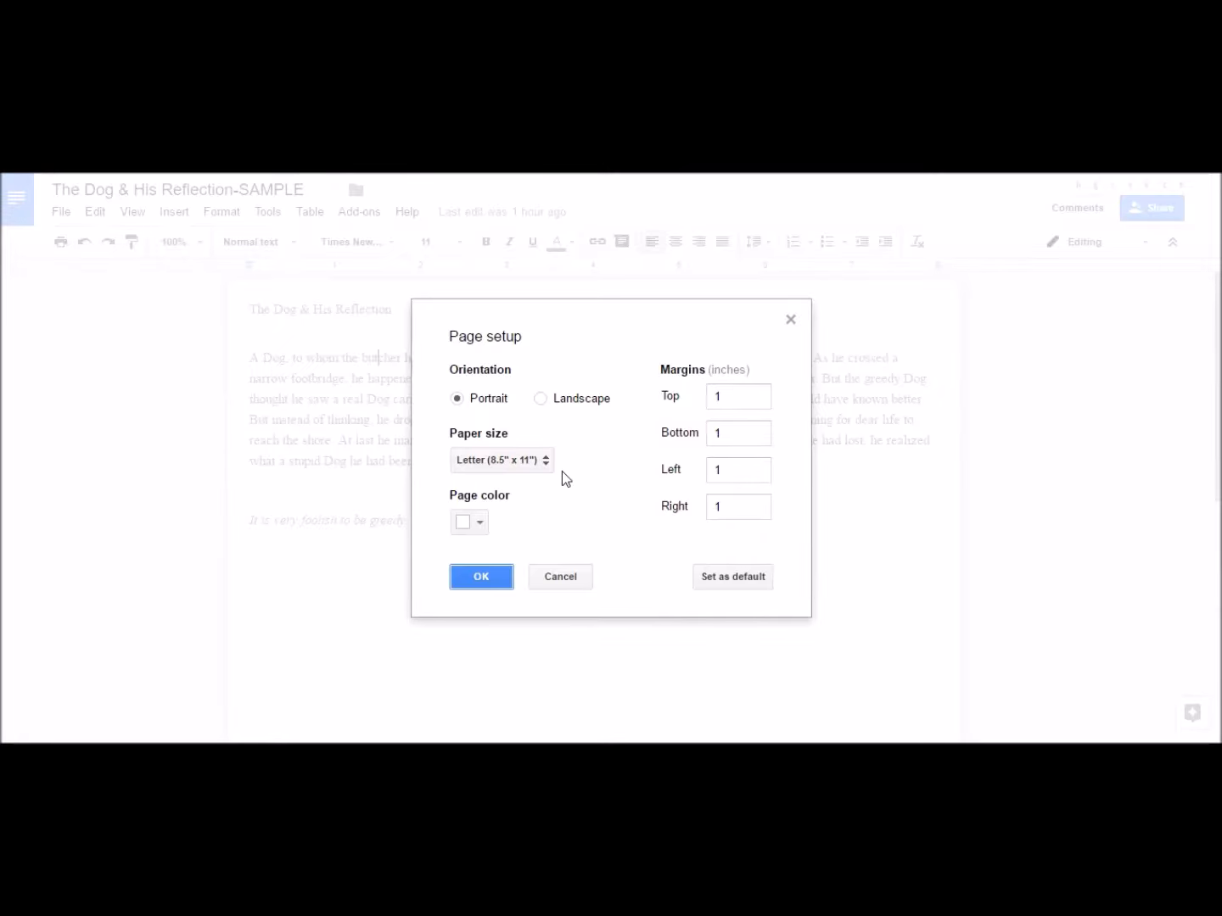
{"action": "left_click", "coordinate": [477, 578]}
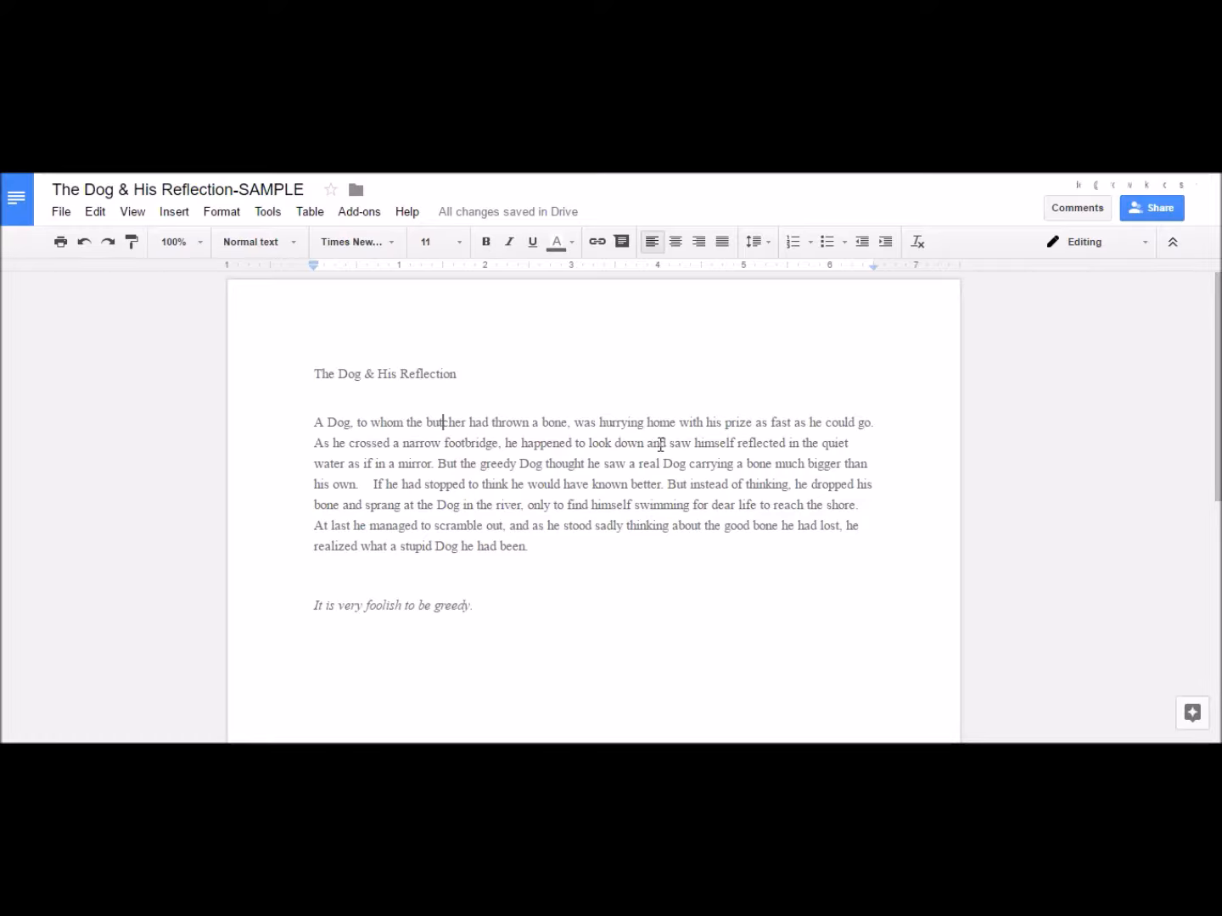
- Center the story title "The Dog & His Reflection" on the page
{"action": "left_click", "coordinate": [458, 374]}
{"action": "key", "text": "ctrl+alt+1"}
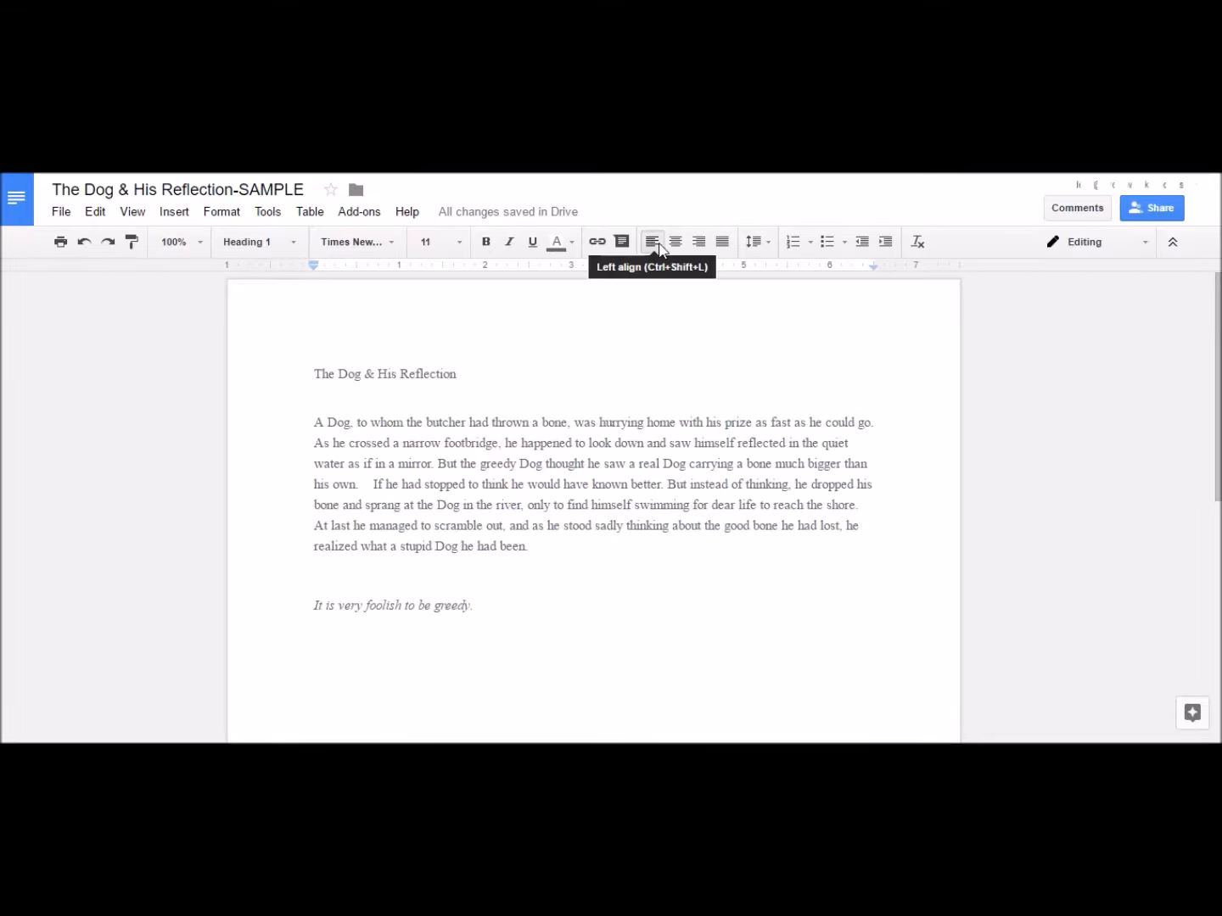
{"action": "left_click", "coordinate": [701, 246]}
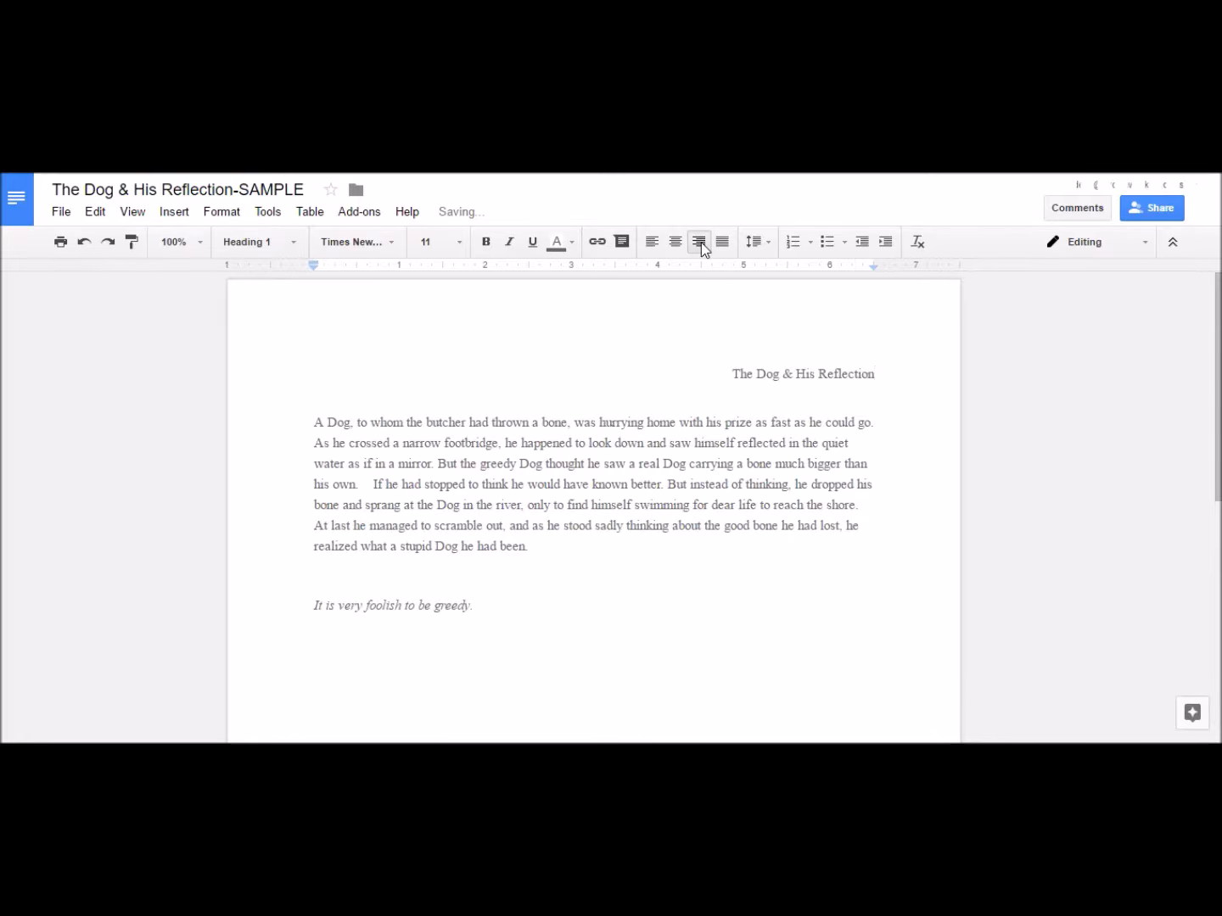
{"action": "left_click", "coordinate": [652, 247]}
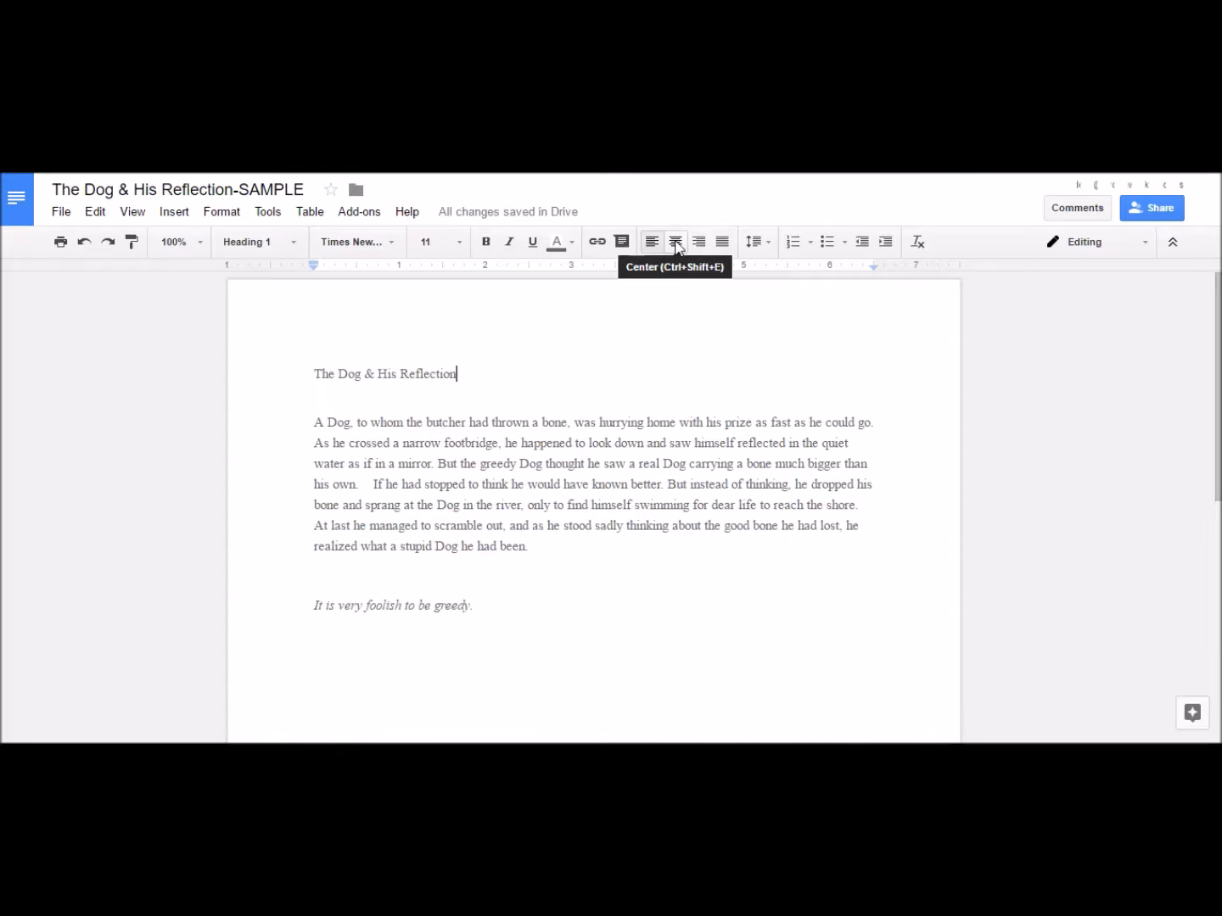
{"action": "left_click", "coordinate": [675, 246]}
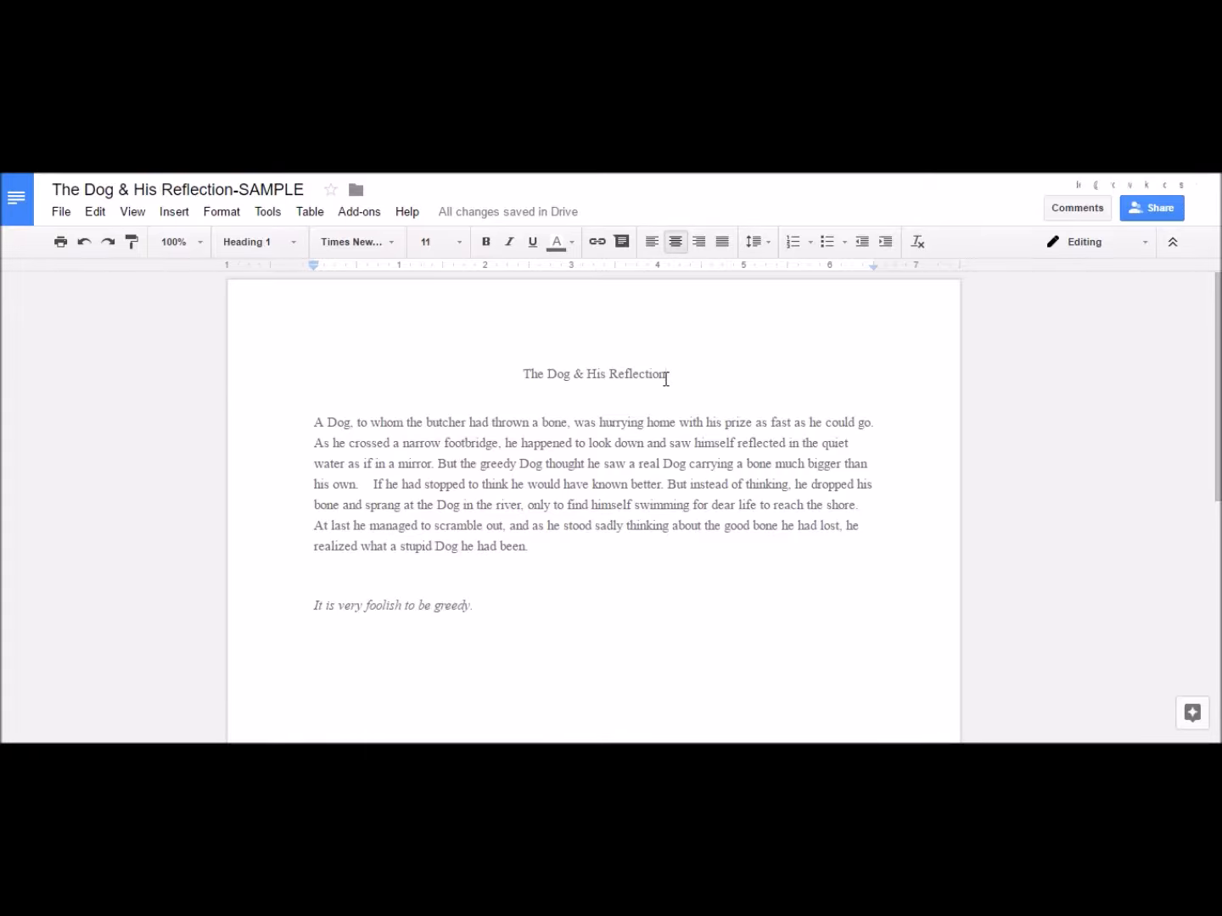
- Set the title's text to size 24 in the Permanent Marker font
{"action": "left_click_drag", "start_coordinate": [666, 379], "coordinate": [527, 381]}
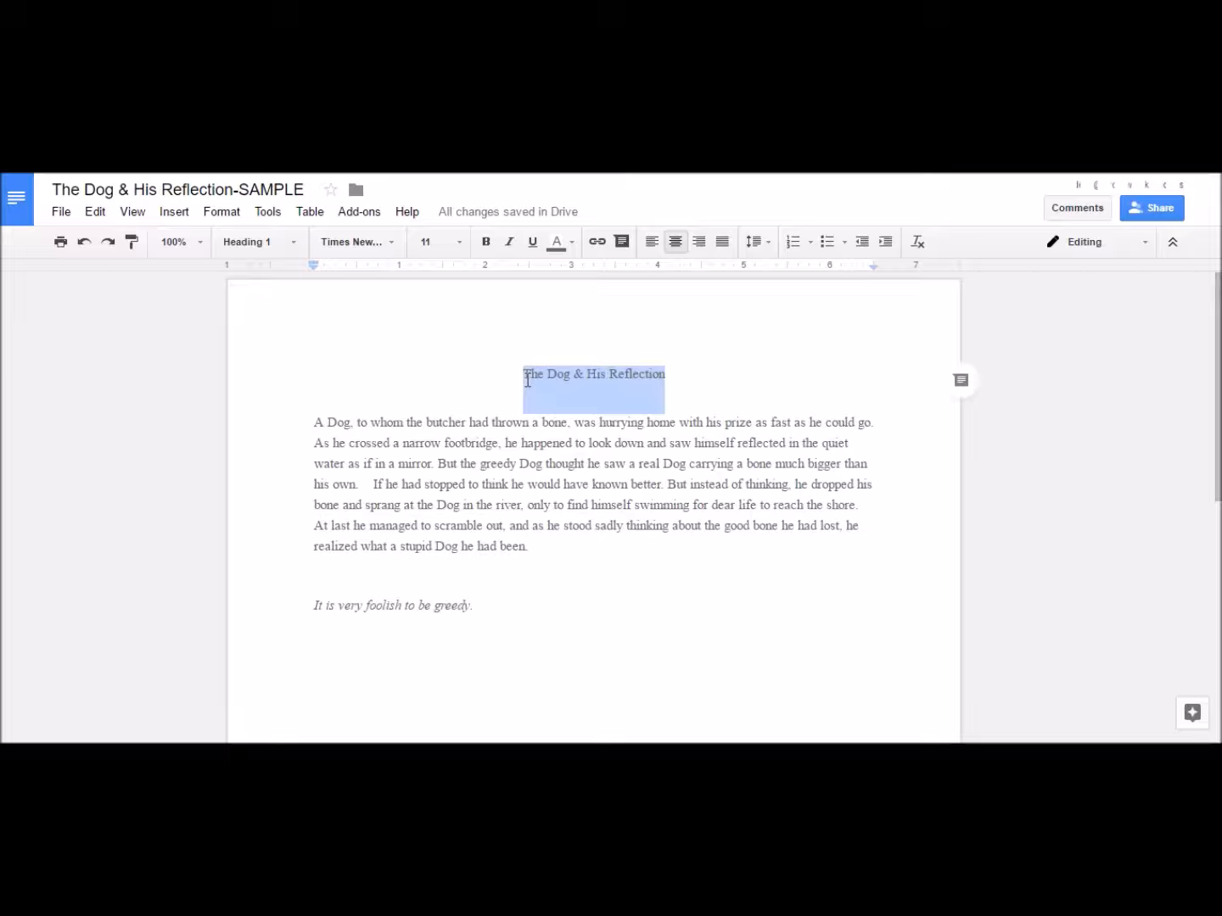
{"action": "left_click", "coordinate": [461, 246]}
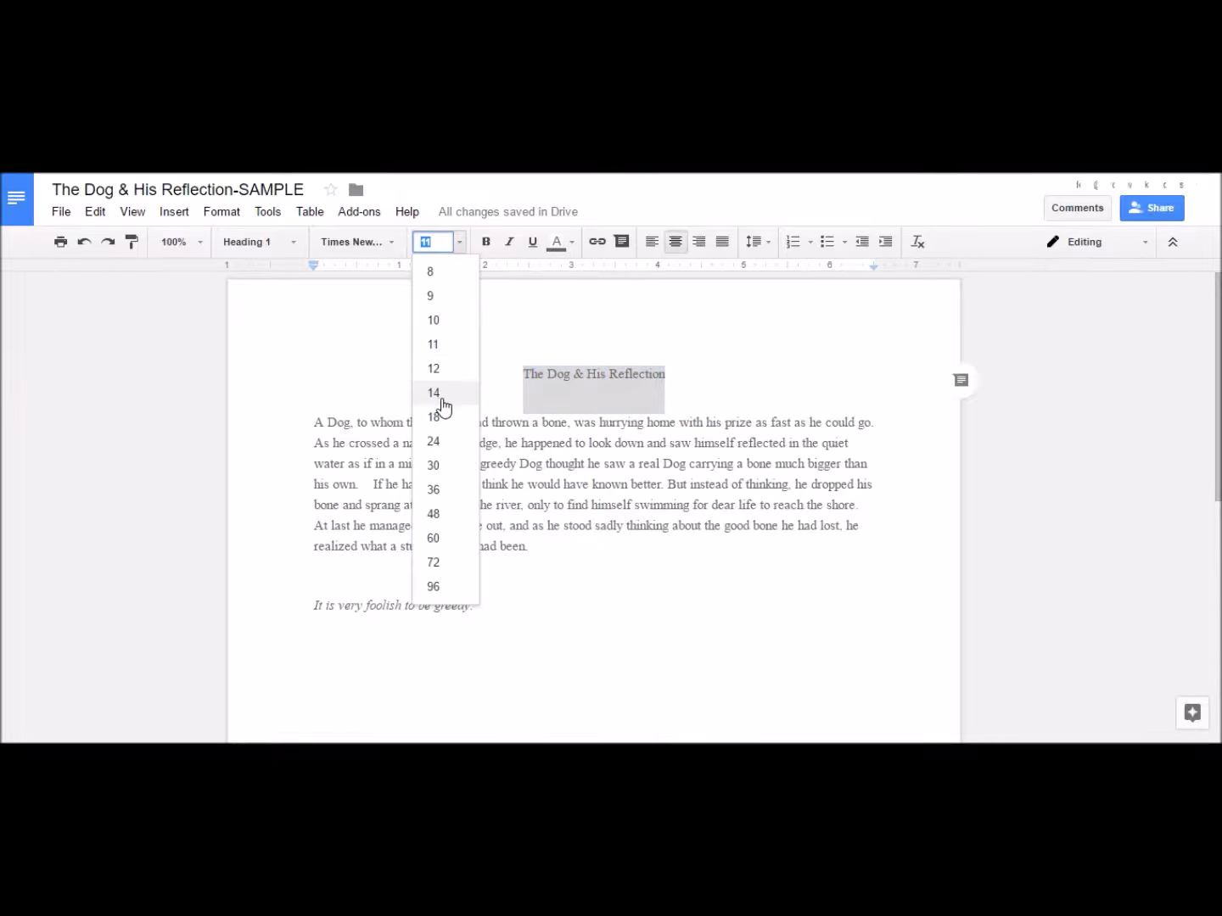
{"action": "left_click", "coordinate": [435, 441]}
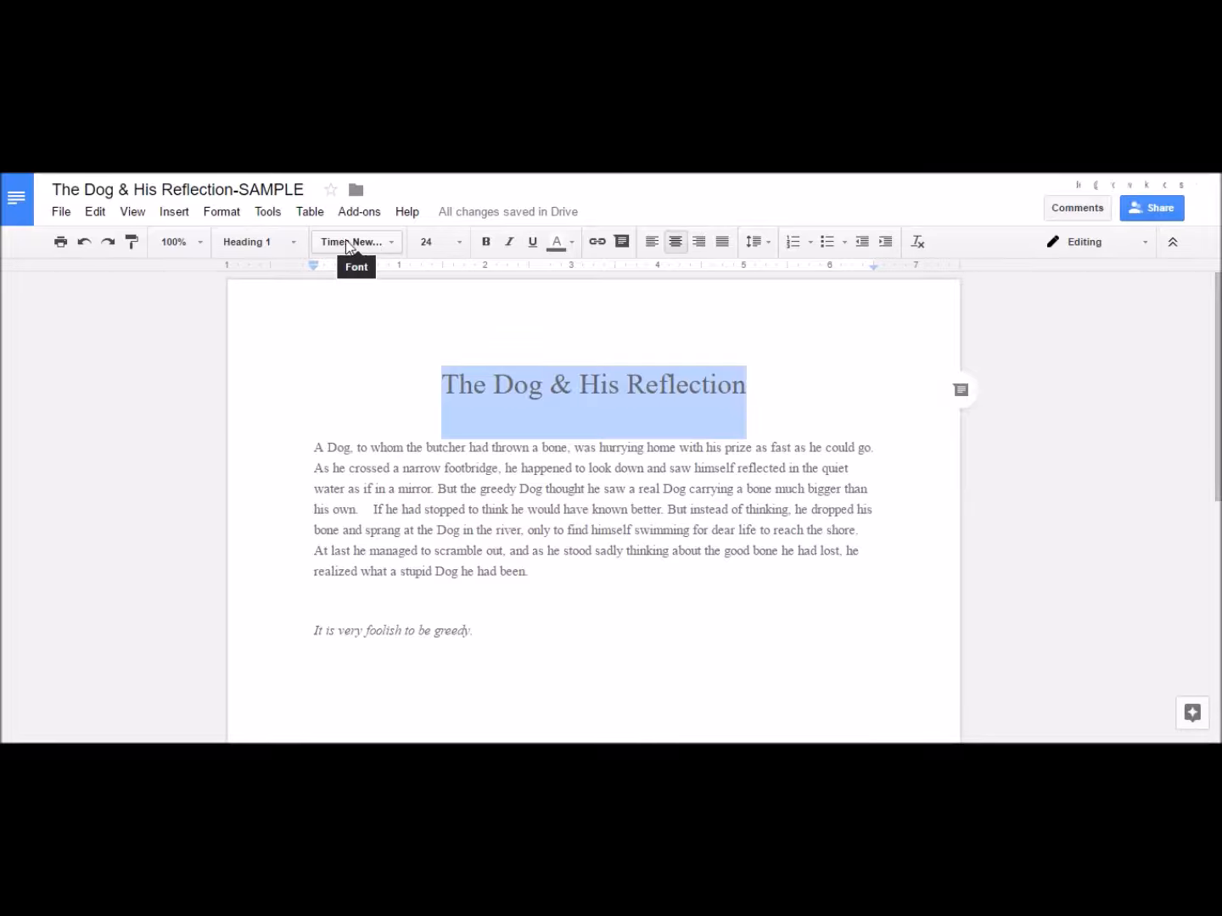
{"action": "left_click", "coordinate": [399, 247]}
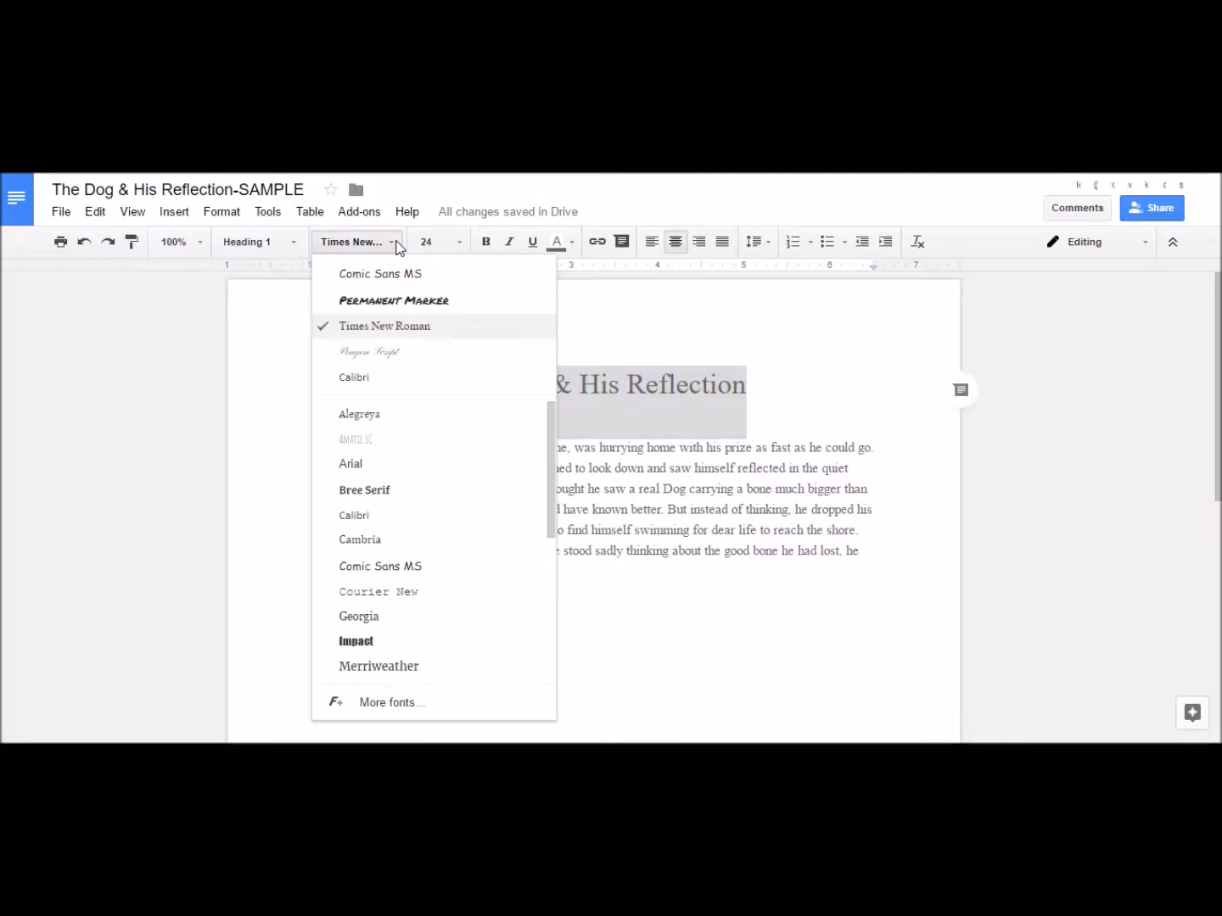
{"action": "left_click", "coordinate": [390, 302]}
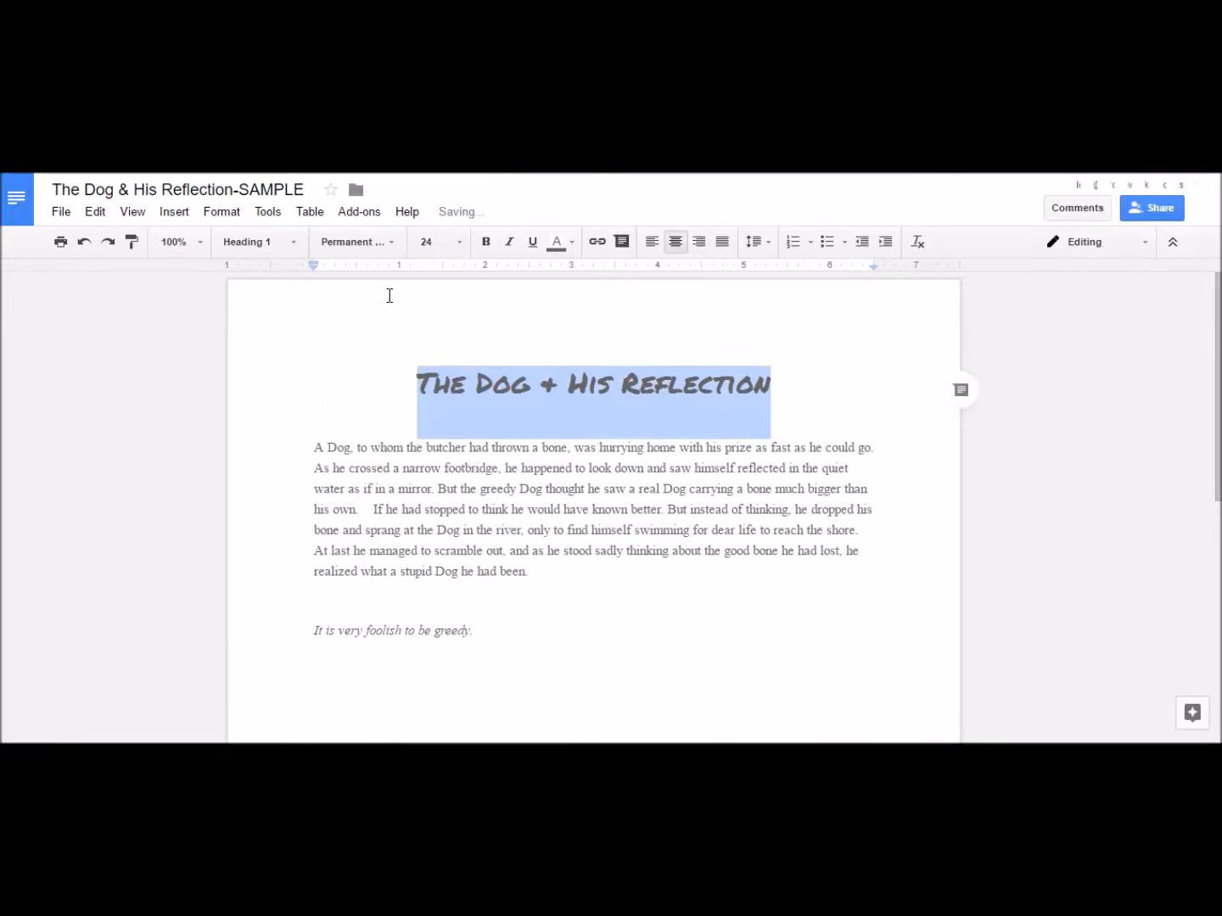
- Try the Roboto Mono and Bree Serif fonts on the title, returning it to Permanent Marker
{"action": "left_click", "coordinate": [392, 241]}
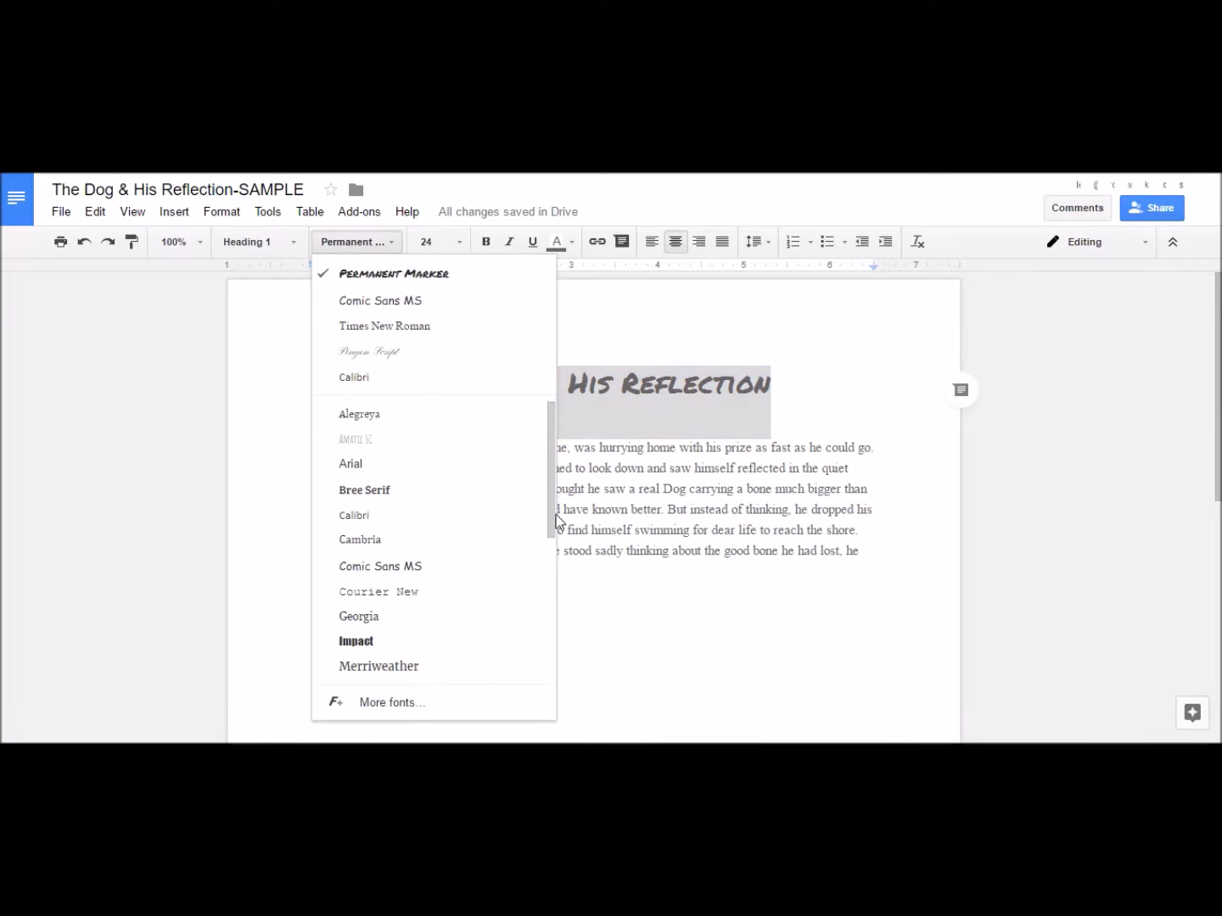
{"action": "left_click_drag", "start_coordinate": [549, 514], "coordinate": [550, 632]}
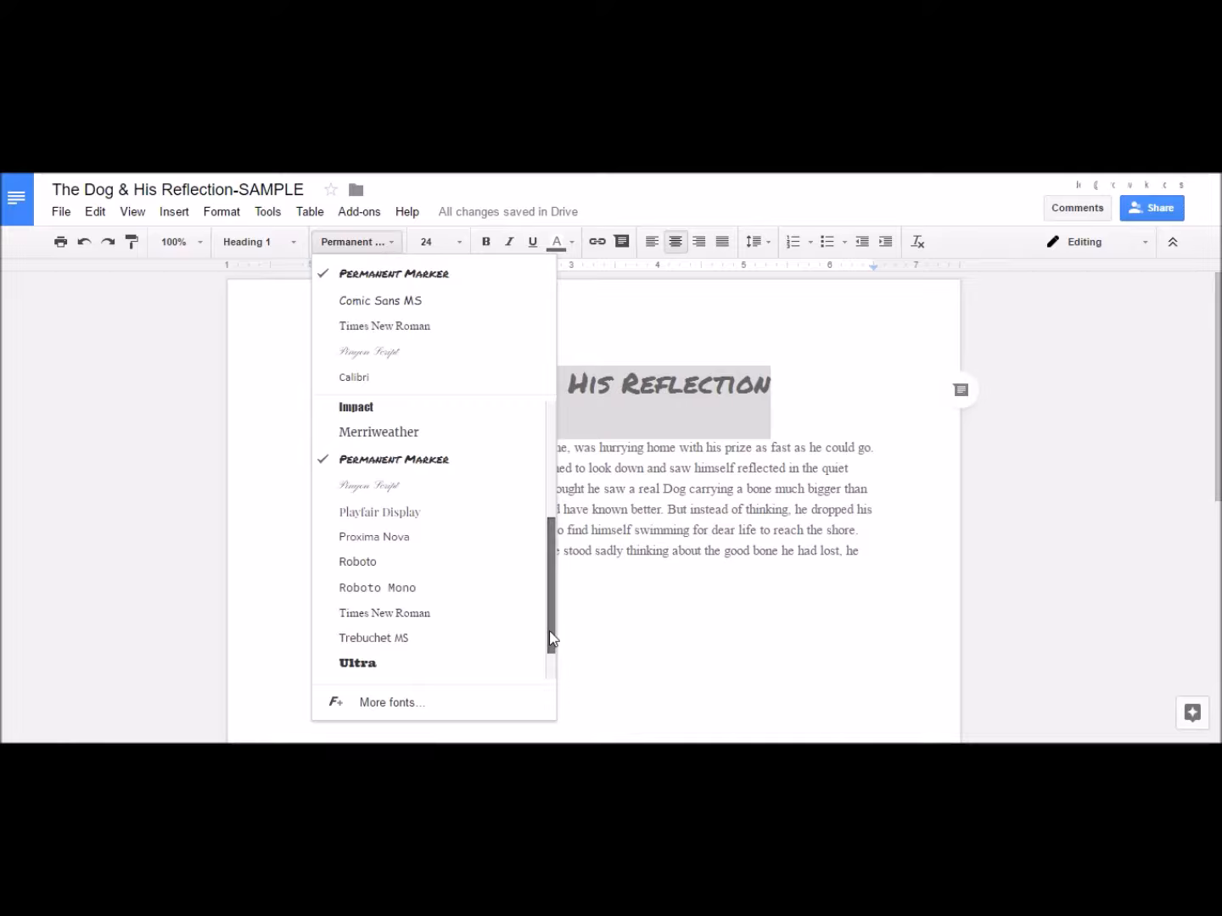
{"action": "left_click", "coordinate": [409, 594]}
{"action": "left_click", "coordinate": [392, 244]}
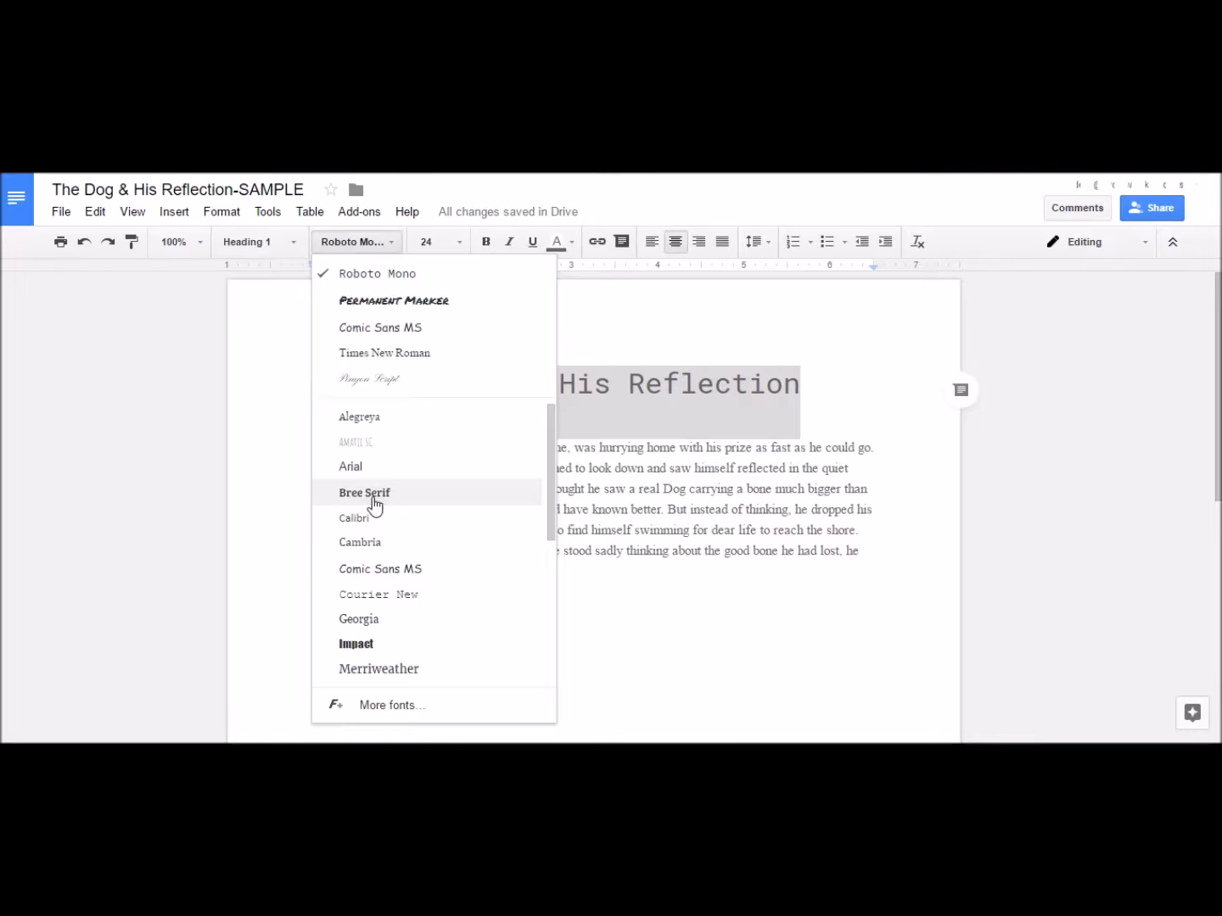
{"action": "left_click", "coordinate": [375, 493]}
{"action": "left_click", "coordinate": [394, 248]}
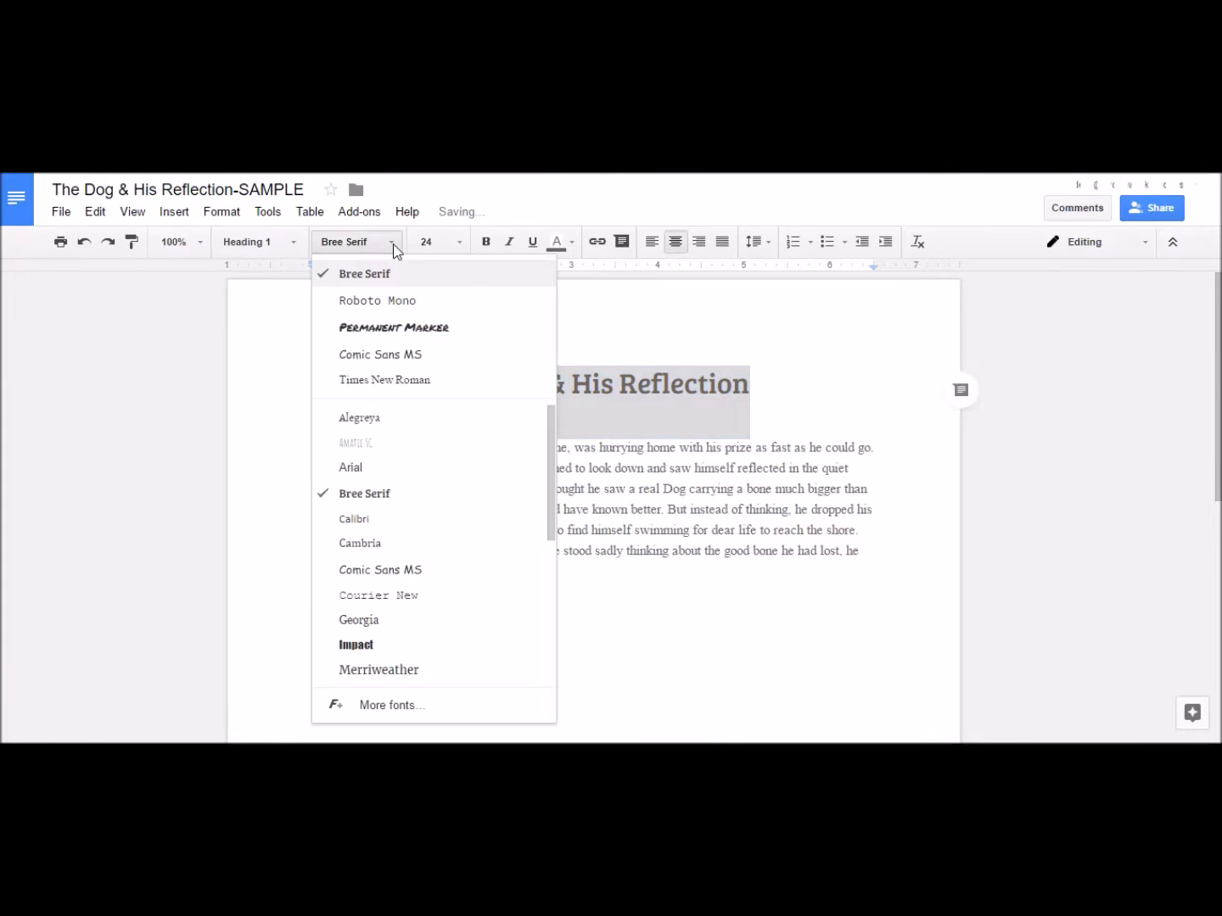
{"action": "left_click", "coordinate": [392, 325]}
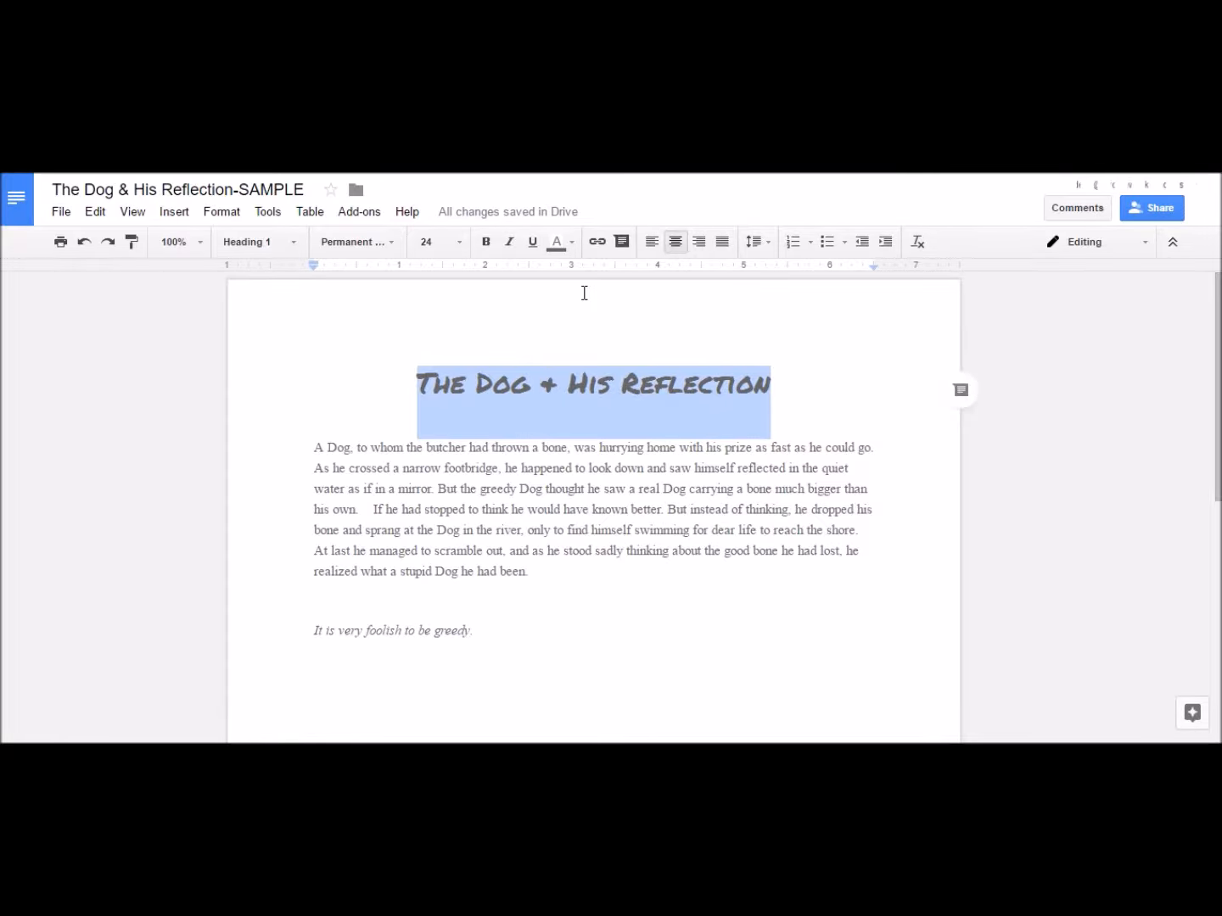
- Make the title bold, trying out italic and underline and removing both again
{"action": "left_click", "coordinate": [484, 250]}
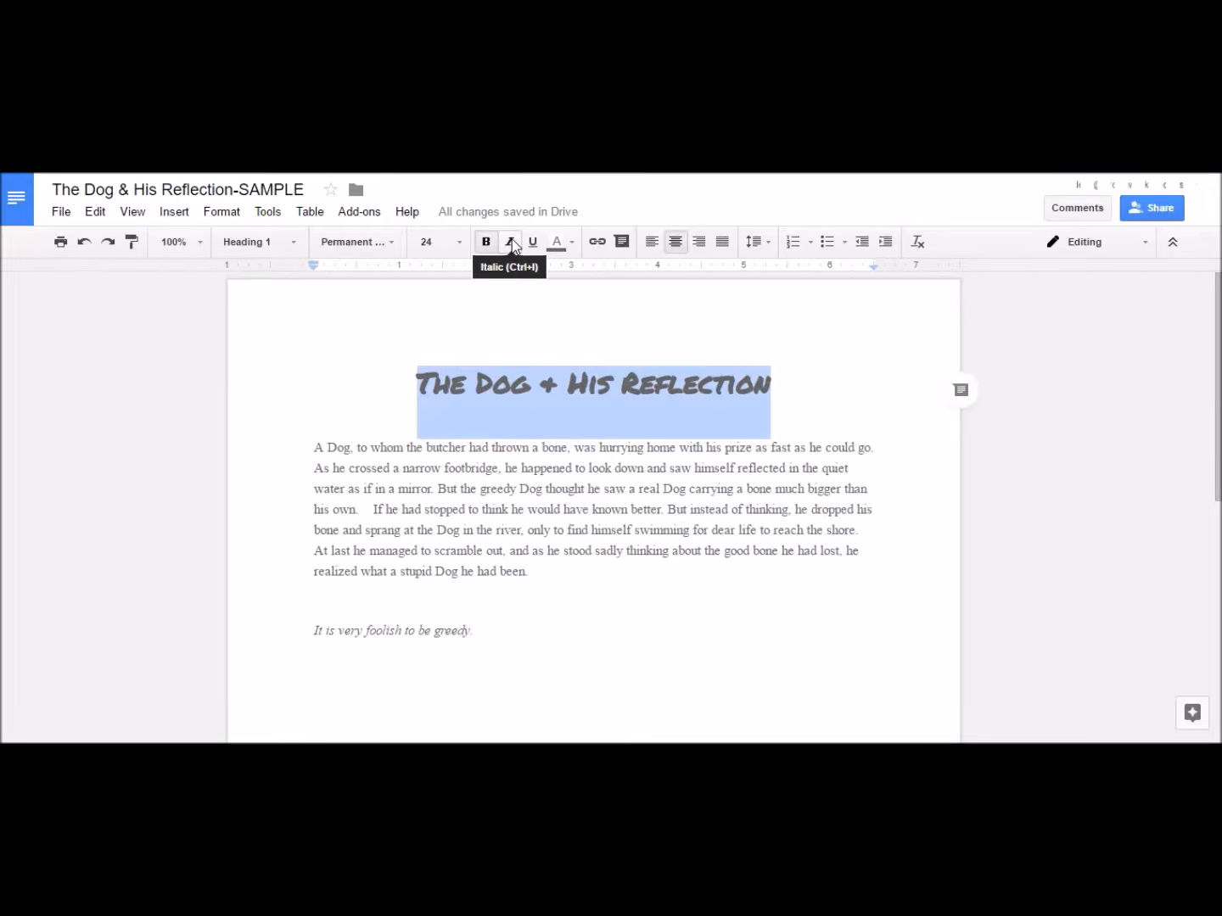
{"action": "left_click", "coordinate": [511, 244]}
{"action": "left_click", "coordinate": [511, 243]}
{"action": "left_click", "coordinate": [533, 245]}
{"action": "left_click", "coordinate": [532, 245]}
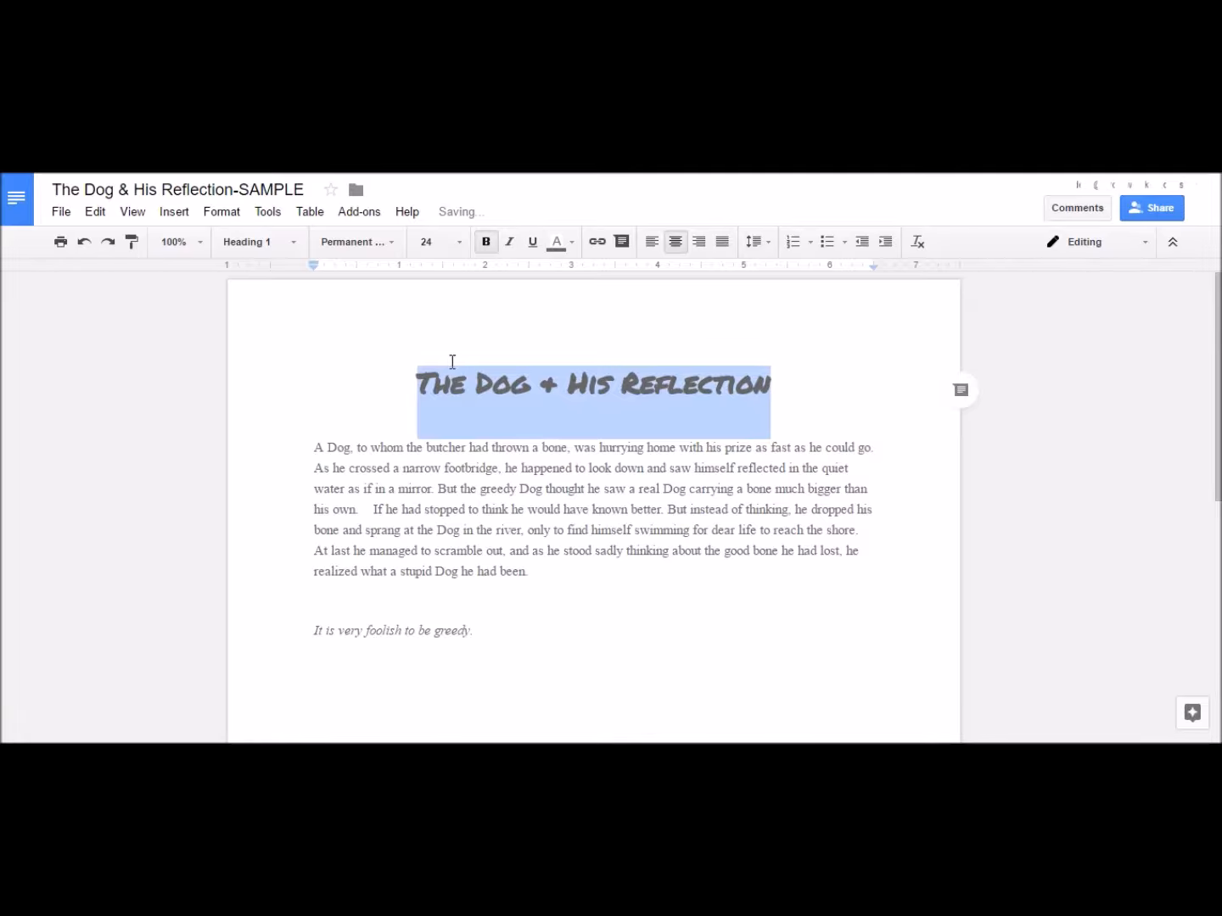
{"action": "left_click", "coordinate": [487, 246]}
{"action": "left_click", "coordinate": [315, 450]}
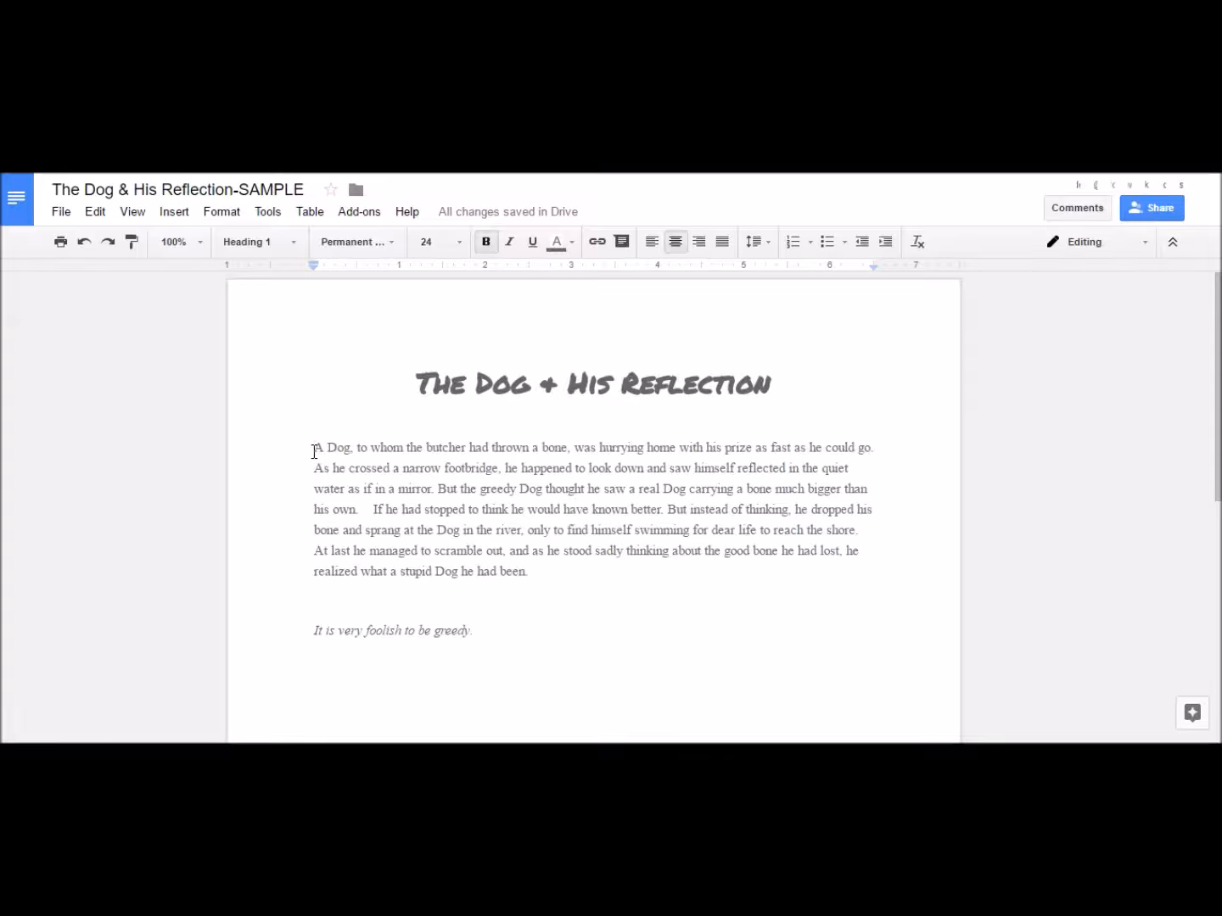
- Set the whole body paragraph below the title to size 14 in the Bree Serif font
{"action": "left_click_drag", "start_coordinate": [314, 449], "coordinate": [537, 580]}
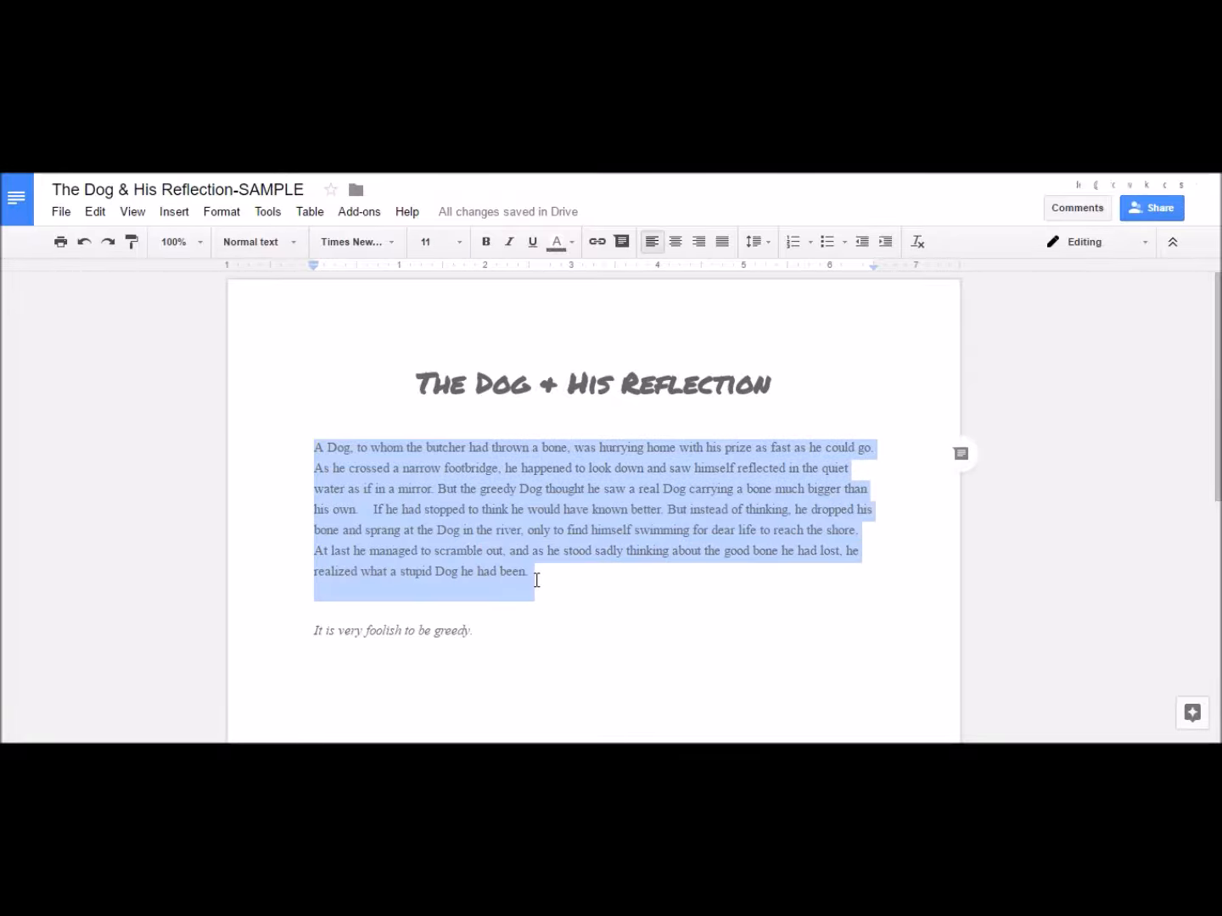
{"action": "left_click", "coordinate": [462, 246]}
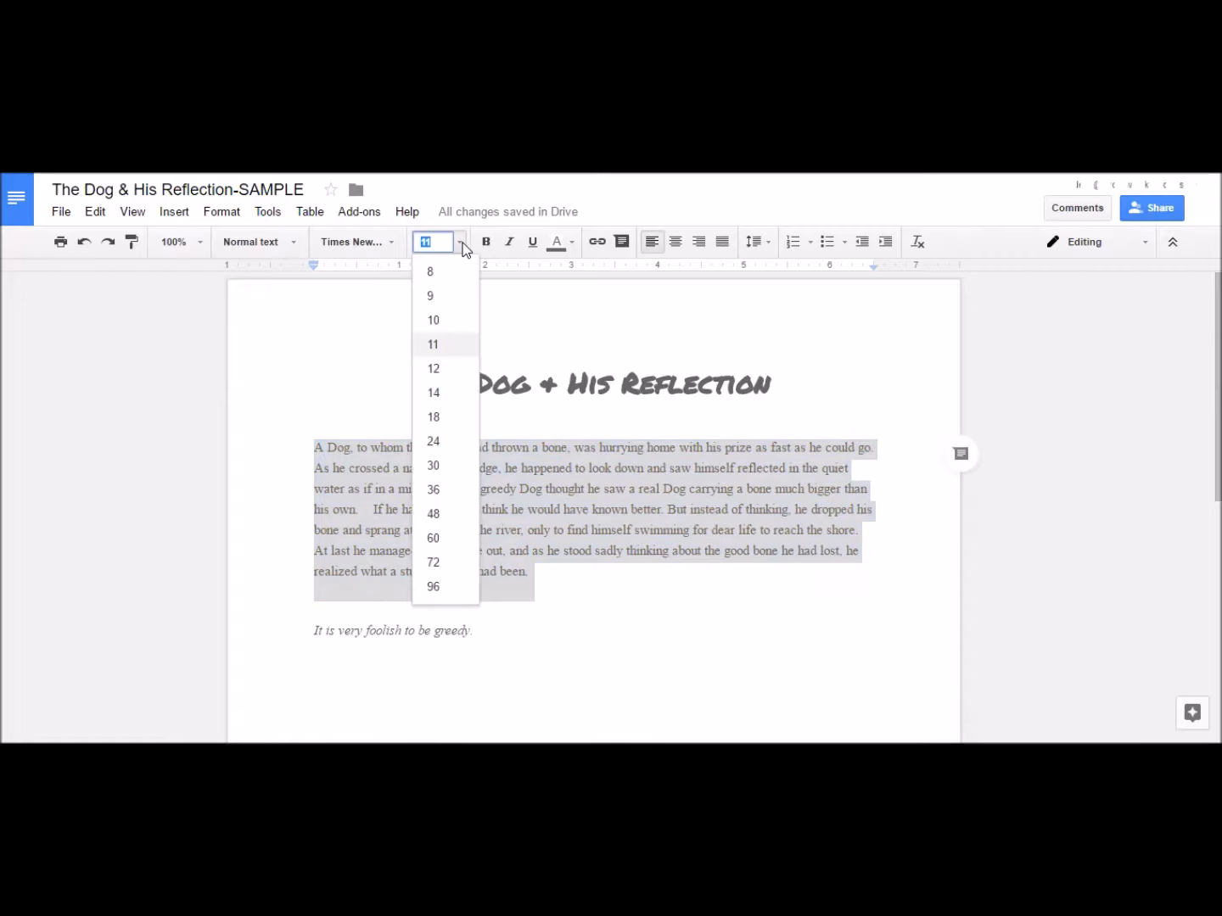
{"action": "left_click", "coordinate": [445, 395]}
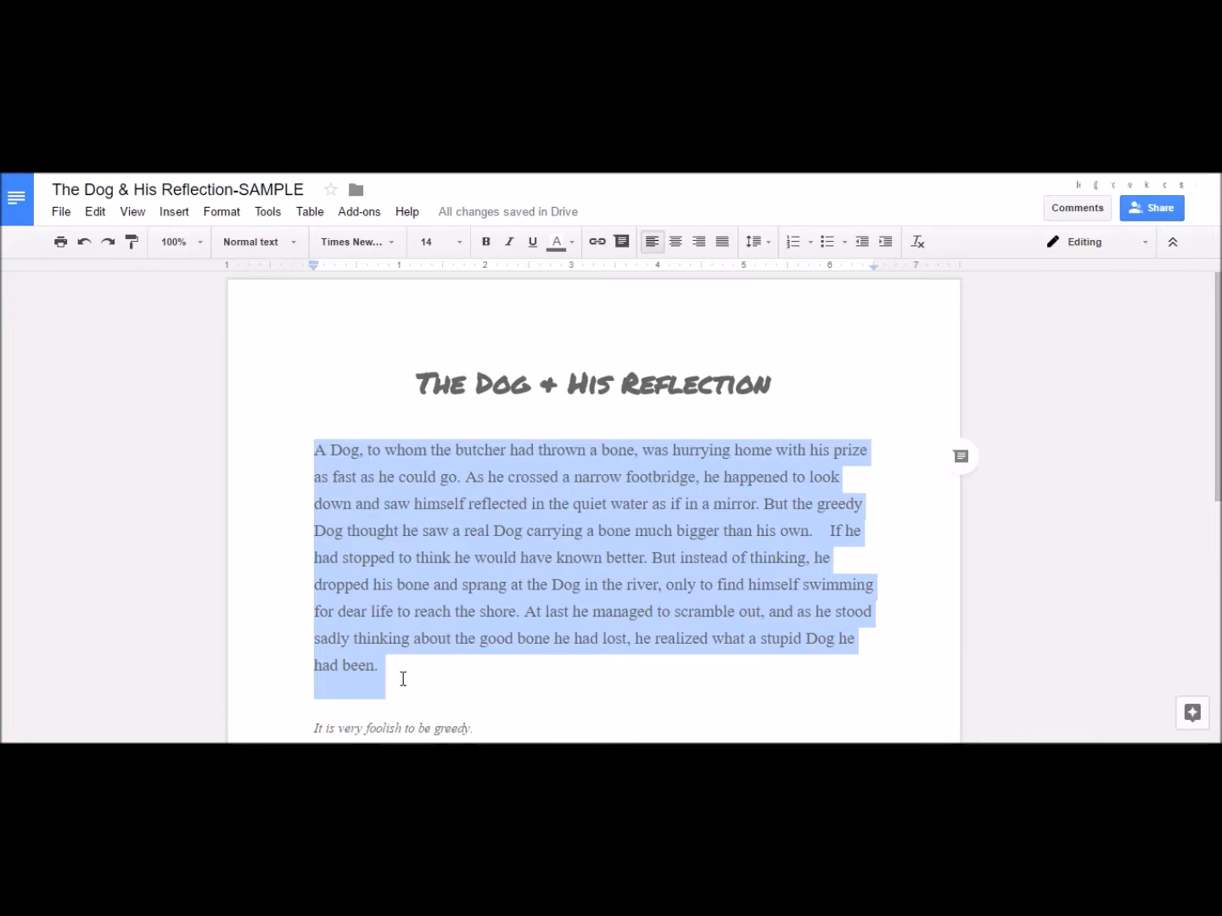
{"action": "left_click", "coordinate": [393, 242]}
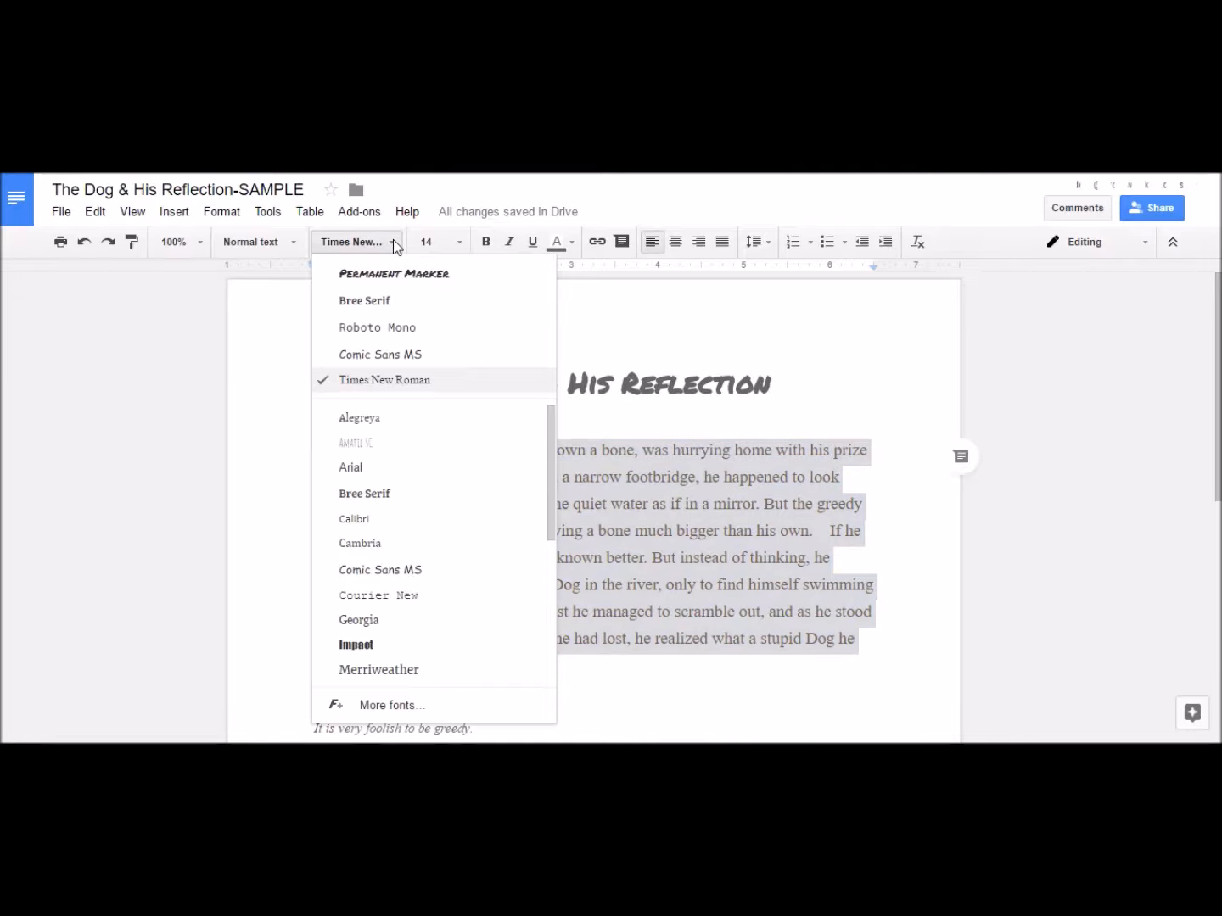
{"action": "mouse_move", "coordinate": [550, 533]}
{"action": "left_mouse_down"}
{"action": "mouse_move", "coordinate": [543, 677]}
{"action": "mouse_move", "coordinate": [550, 559]}
{"action": "left_mouse_up"}
{"action": "left_click", "coordinate": [396, 439]}
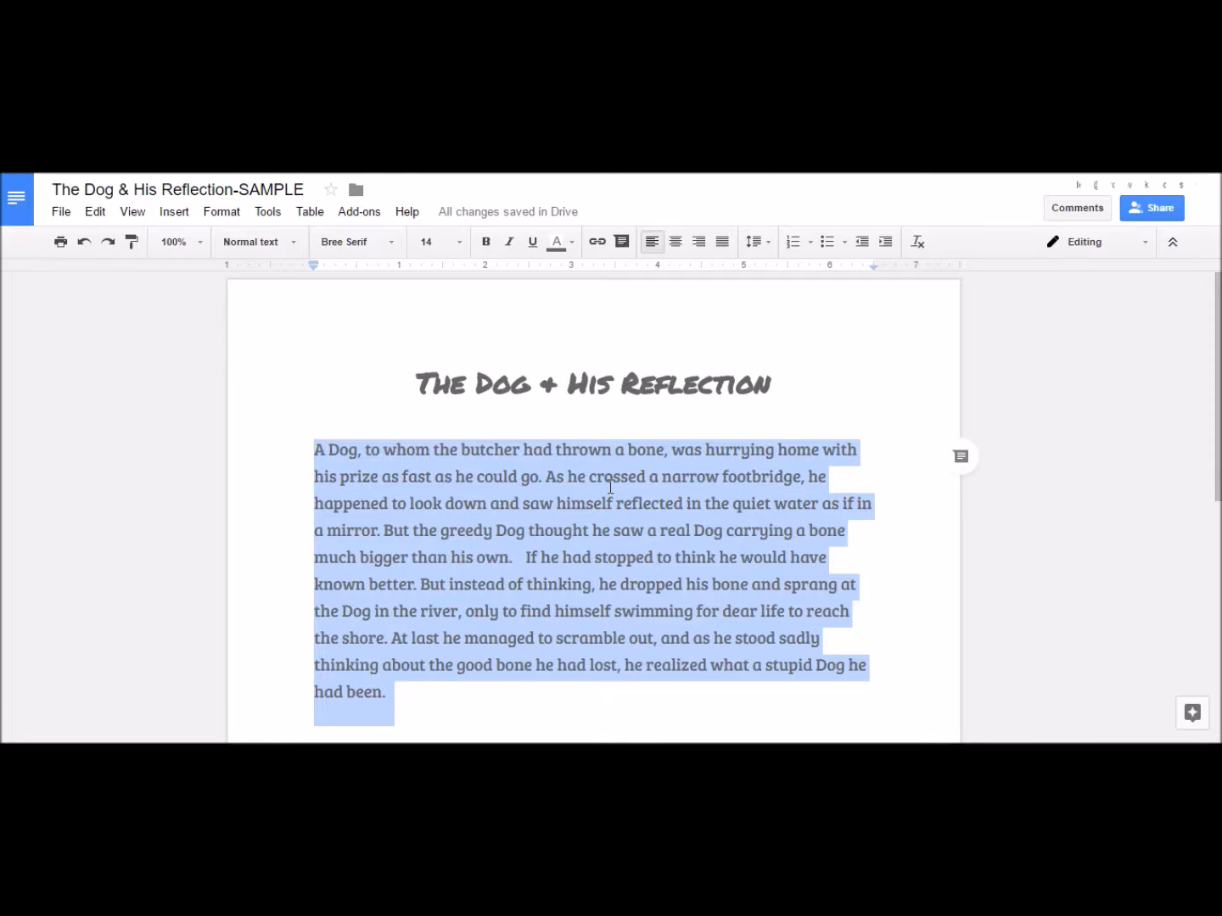
- Start a new paragraph at "If he had stopped to think" and indent the first line of both body paragraphs
{"action": "left_click", "coordinate": [527, 558]}
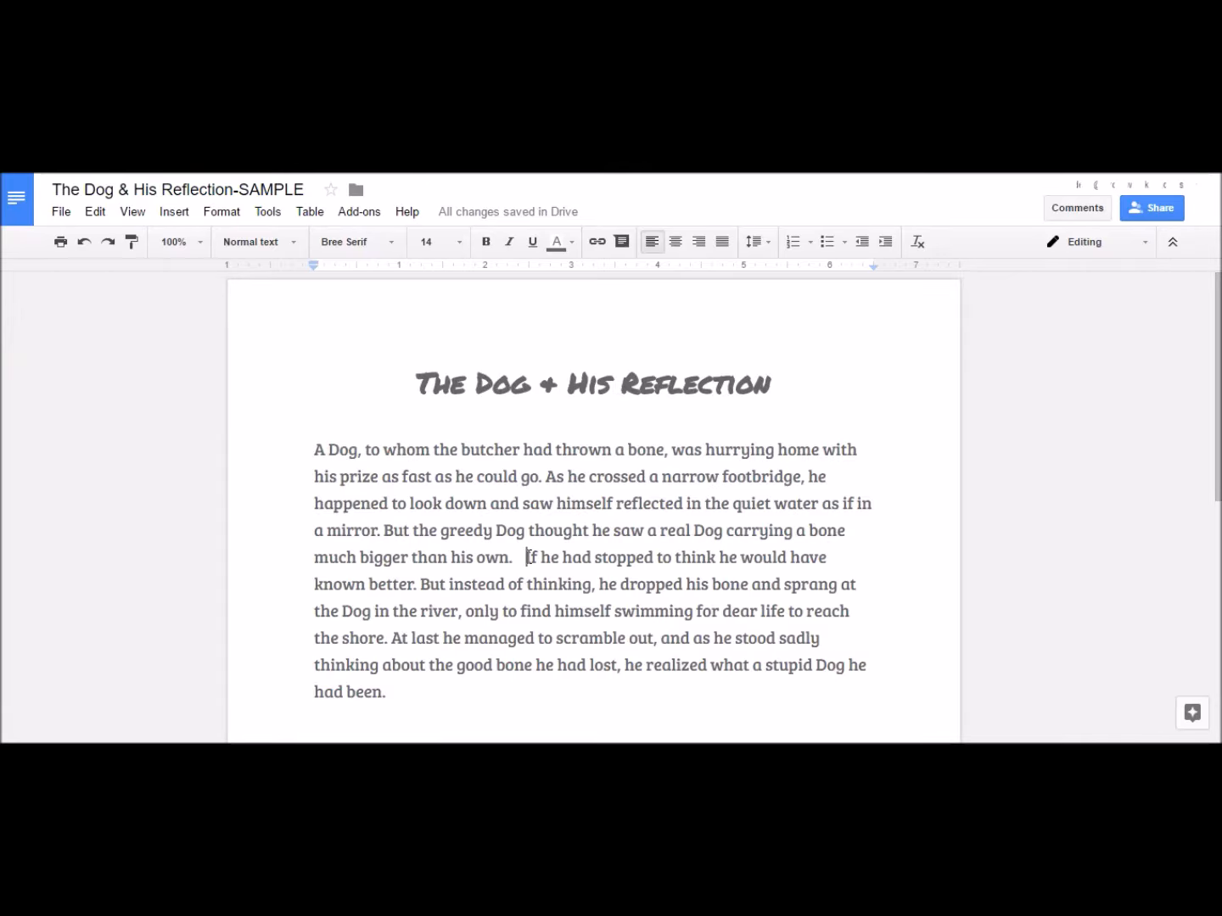
{"action": "key", "text": "Return"}
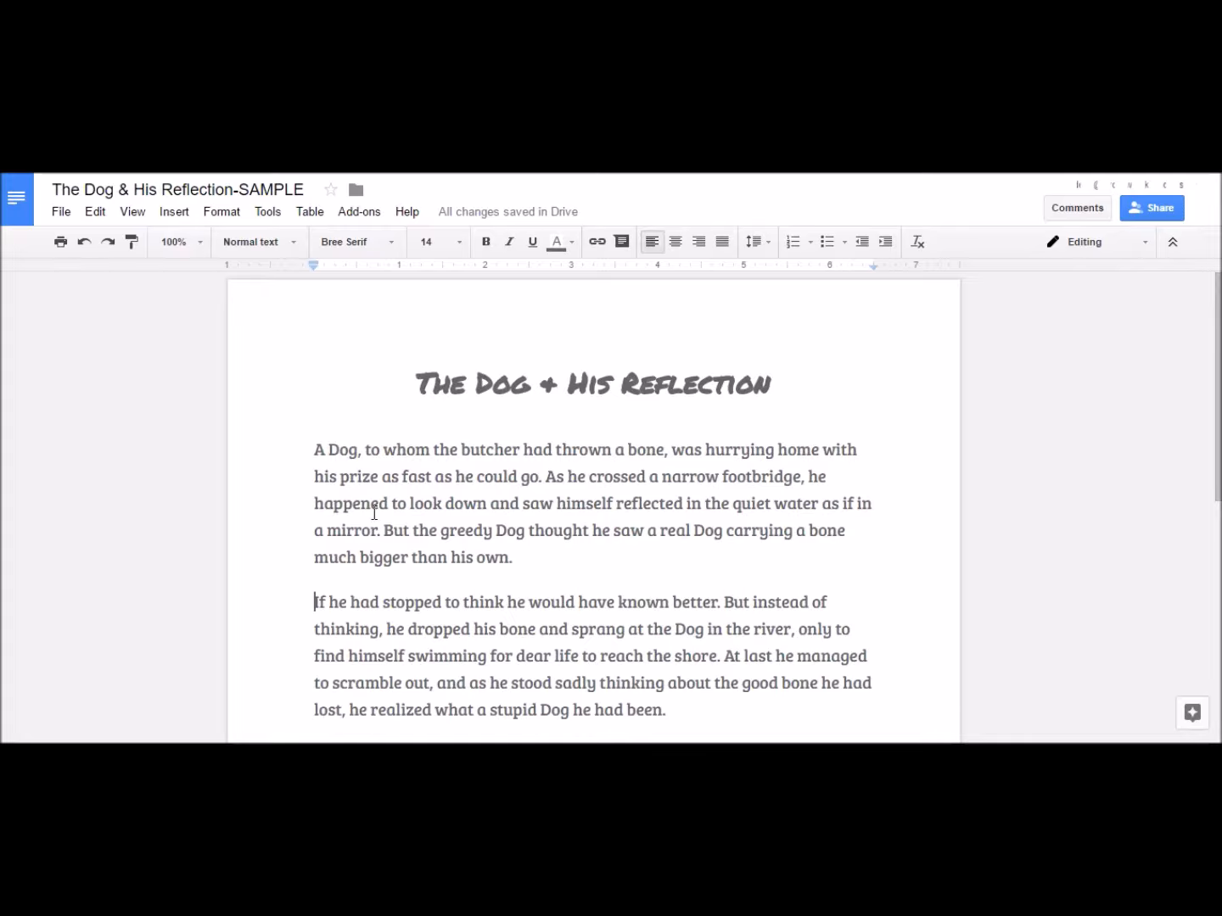
{"action": "left_click", "coordinate": [315, 450]}
{"action": "key", "text": "Tab"}
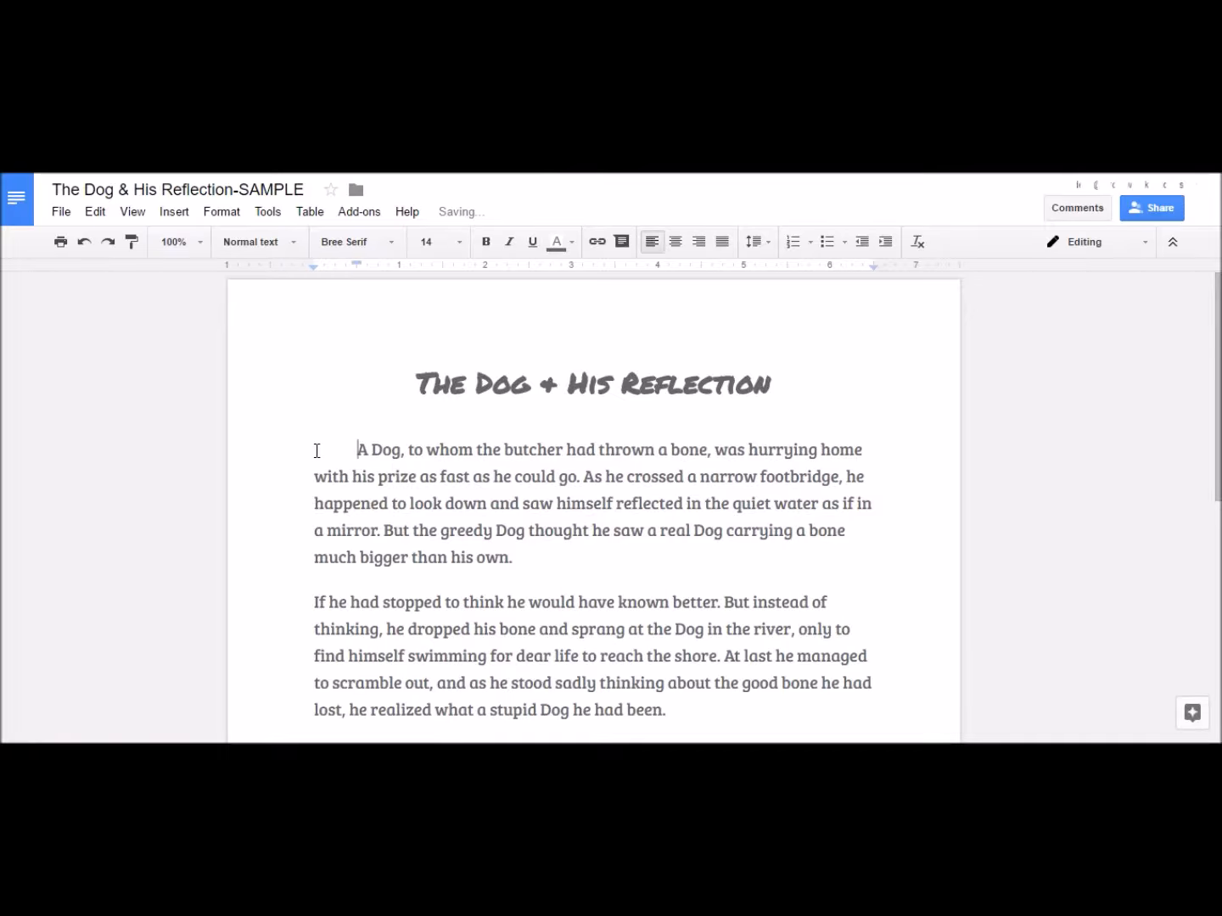
{"action": "left_click", "coordinate": [315, 601]}
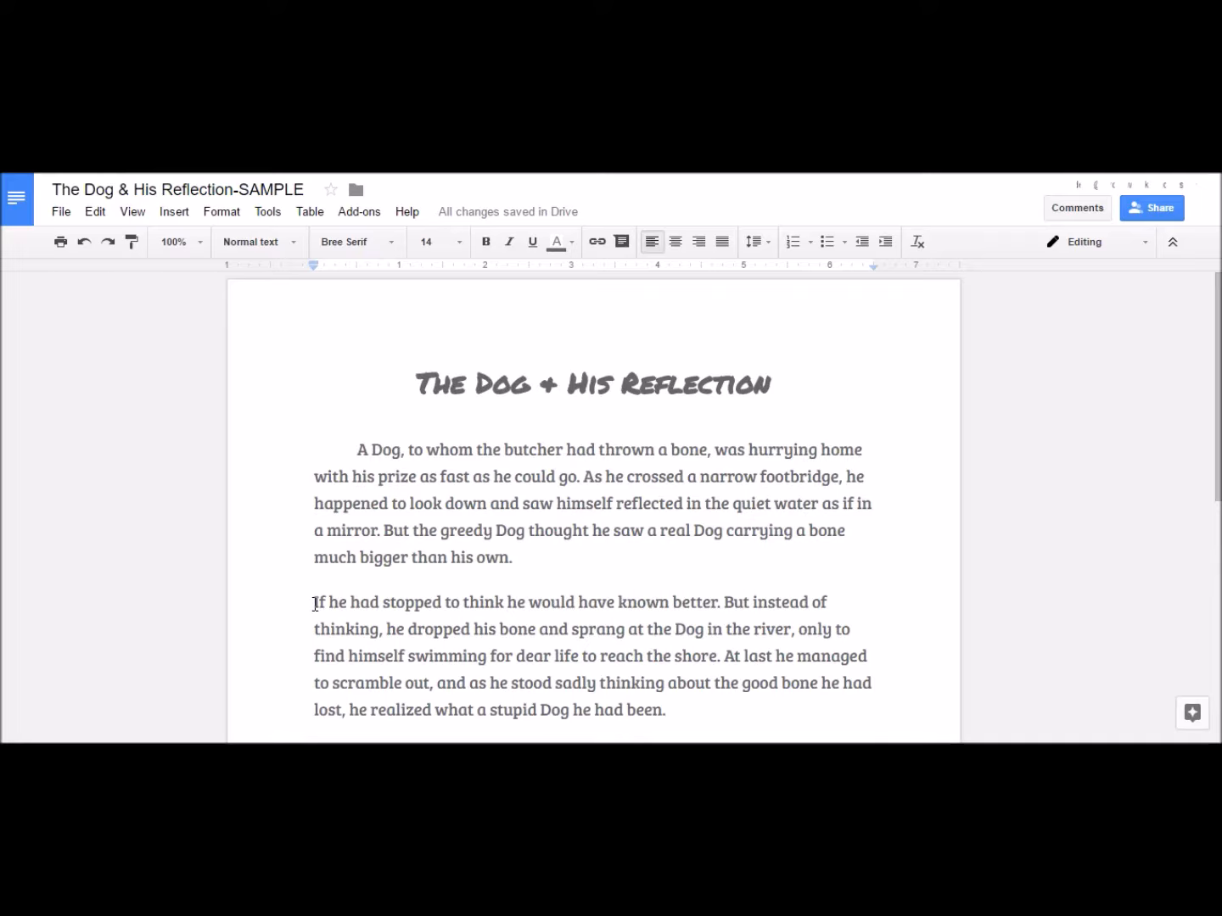
{"action": "key", "text": "Tab"}
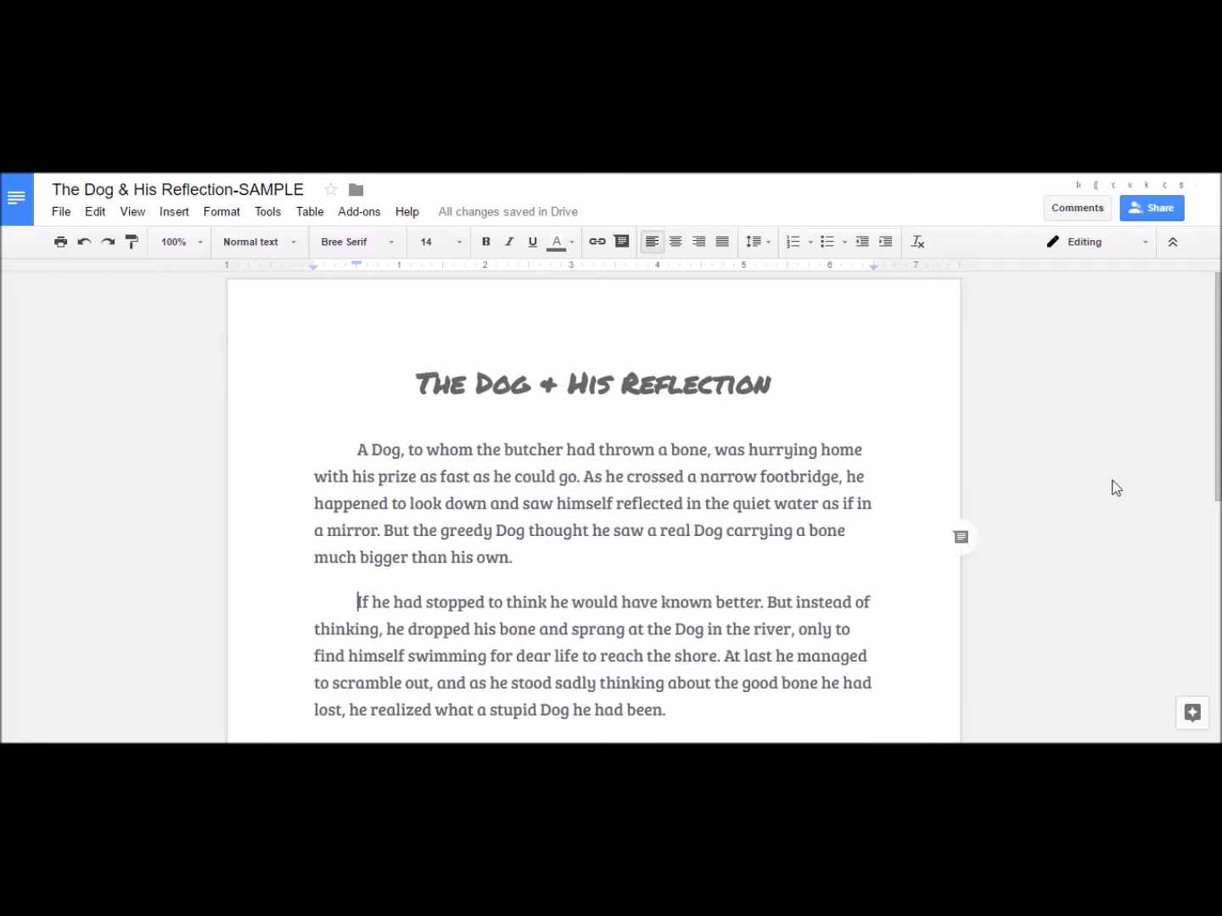
- Center the closing moral line "It is very foolish to be greedy." below the story
{"action": "left_click_drag", "start_coordinate": [1219, 485], "coordinate": [1219, 608]}
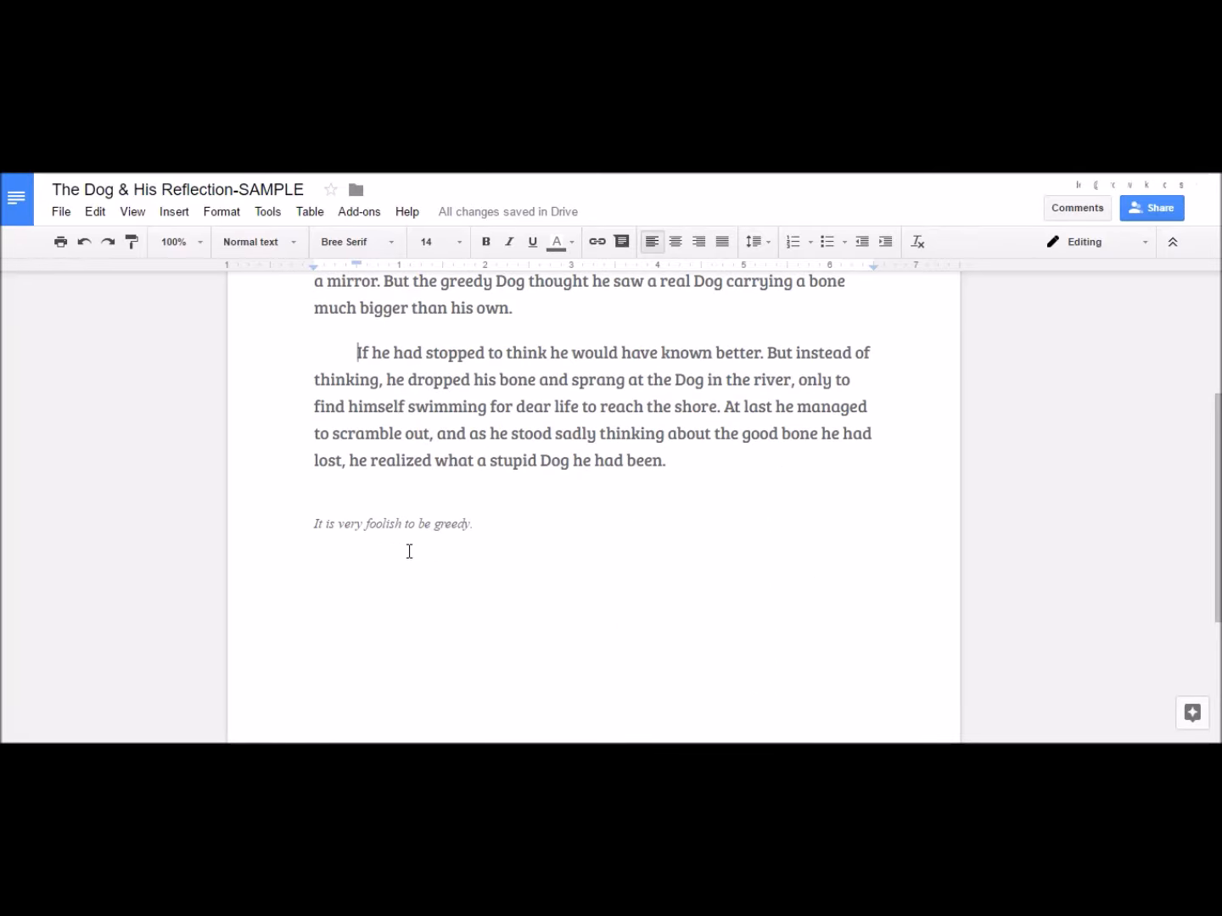
{"action": "left_click_drag", "start_coordinate": [471, 526], "coordinate": [316, 529]}
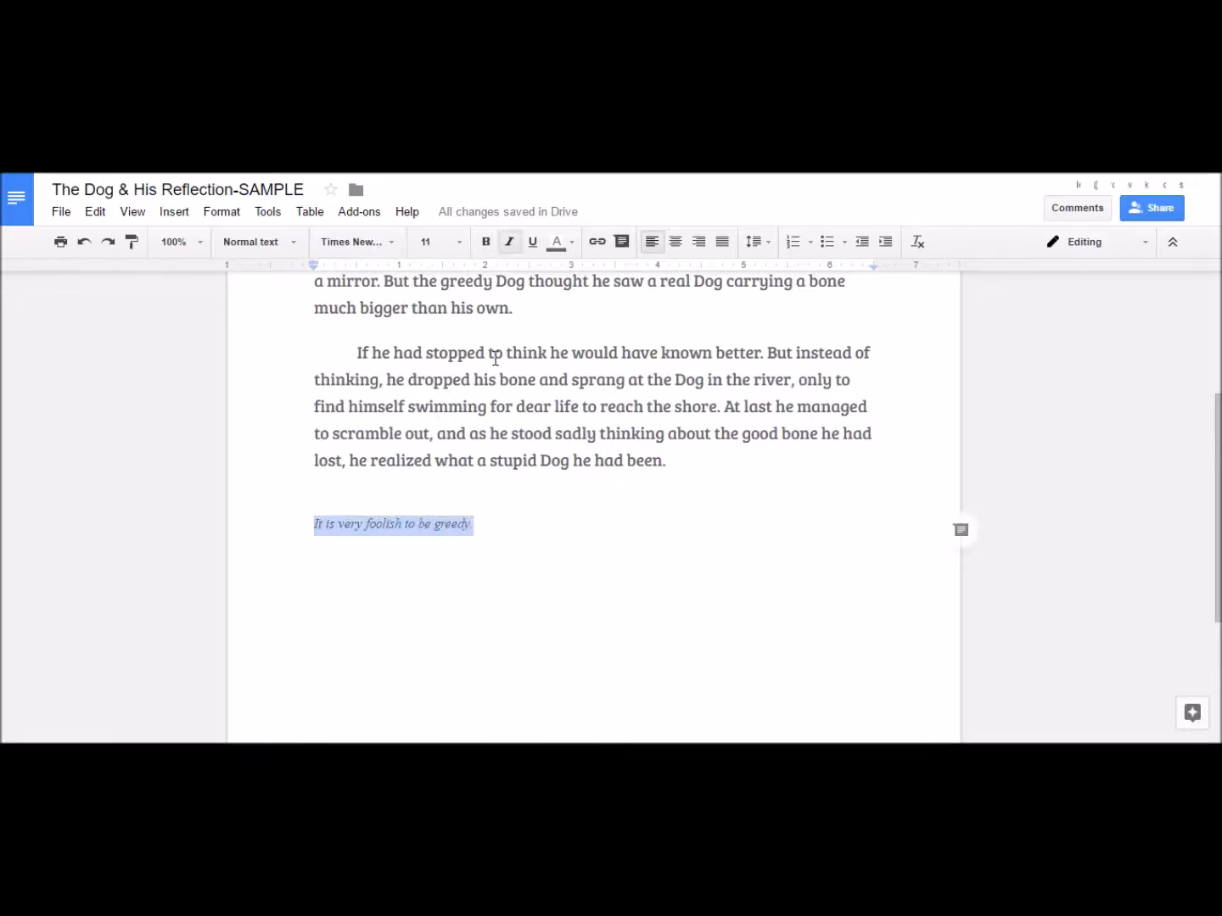
{"action": "left_click", "coordinate": [676, 243]}
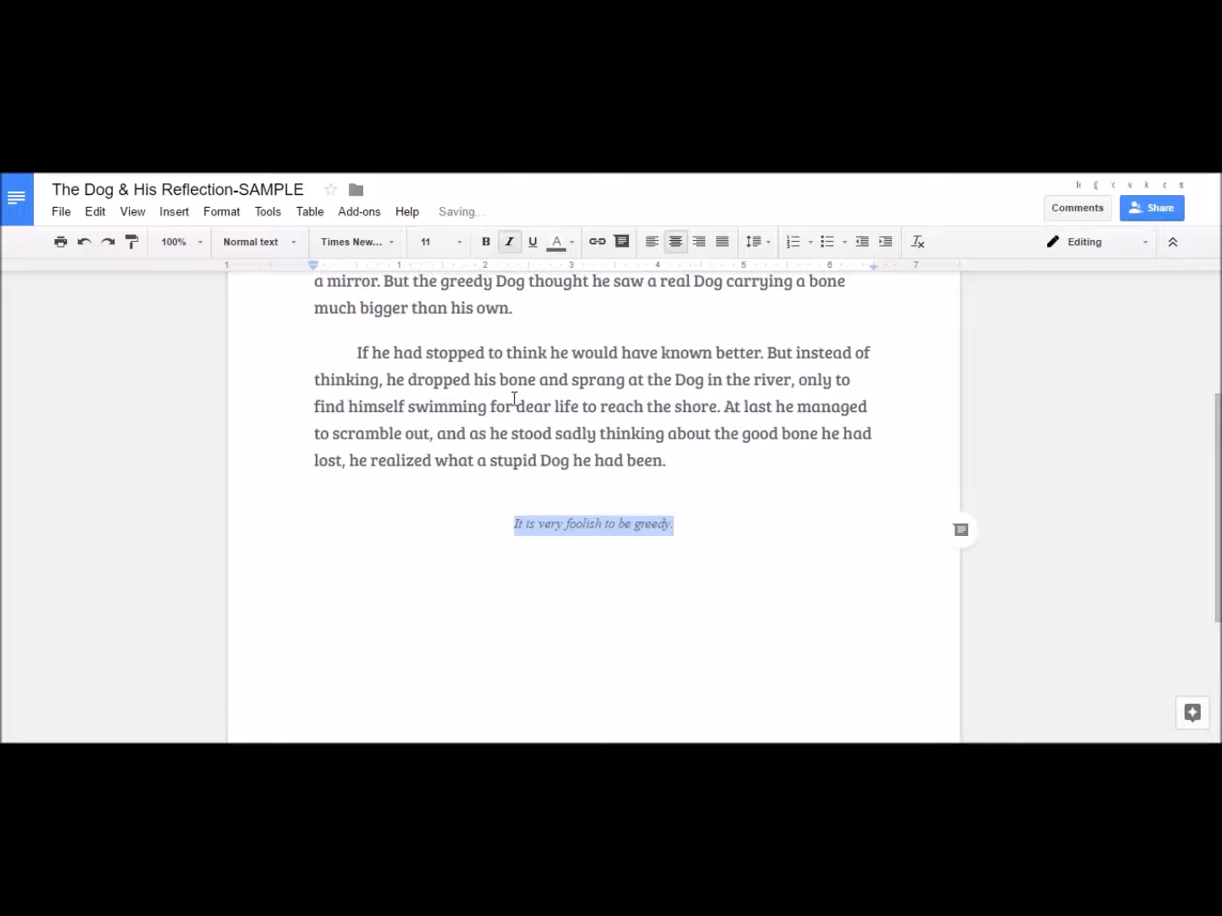
- Set the closing moral line to size 14 and make it bold
{"action": "left_click", "coordinate": [462, 242]}
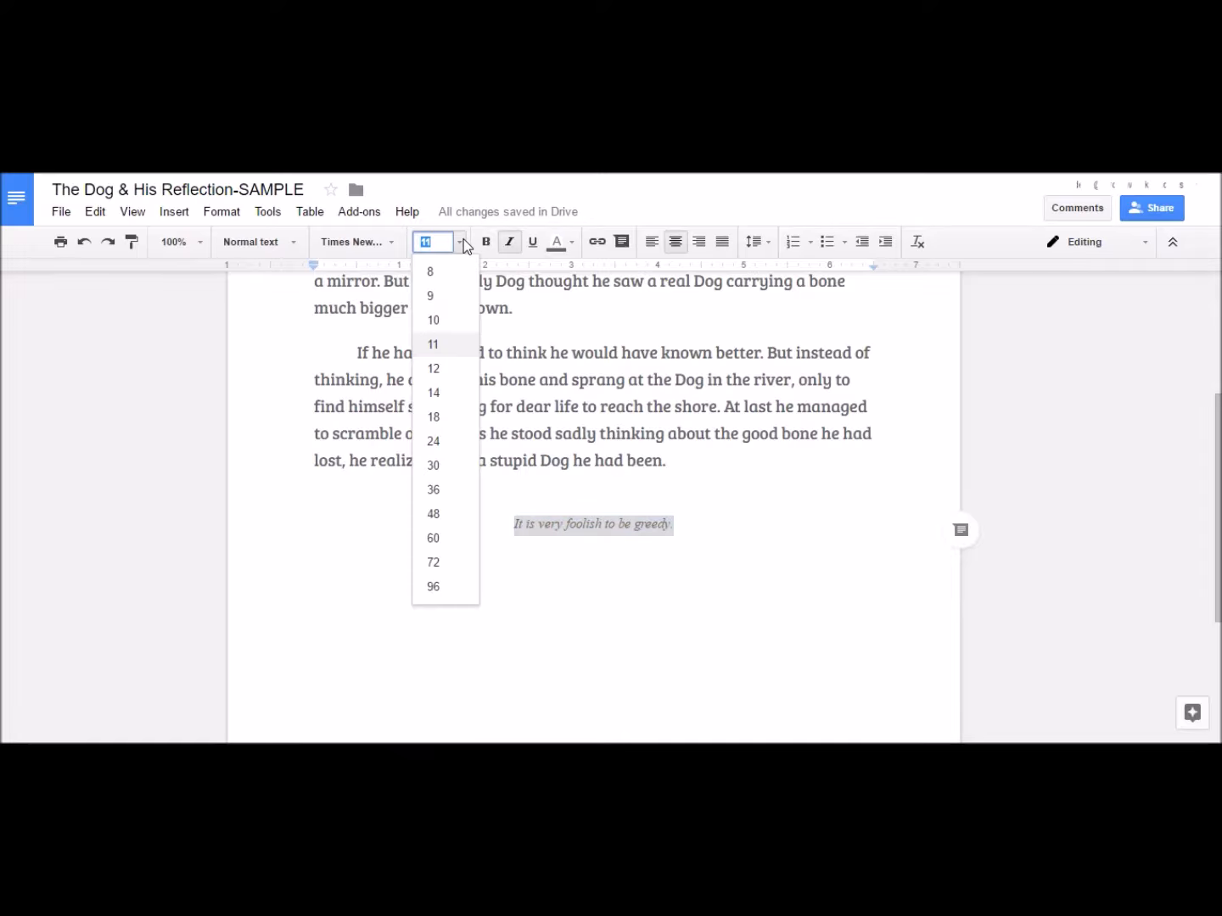
{"action": "left_click", "coordinate": [434, 394]}
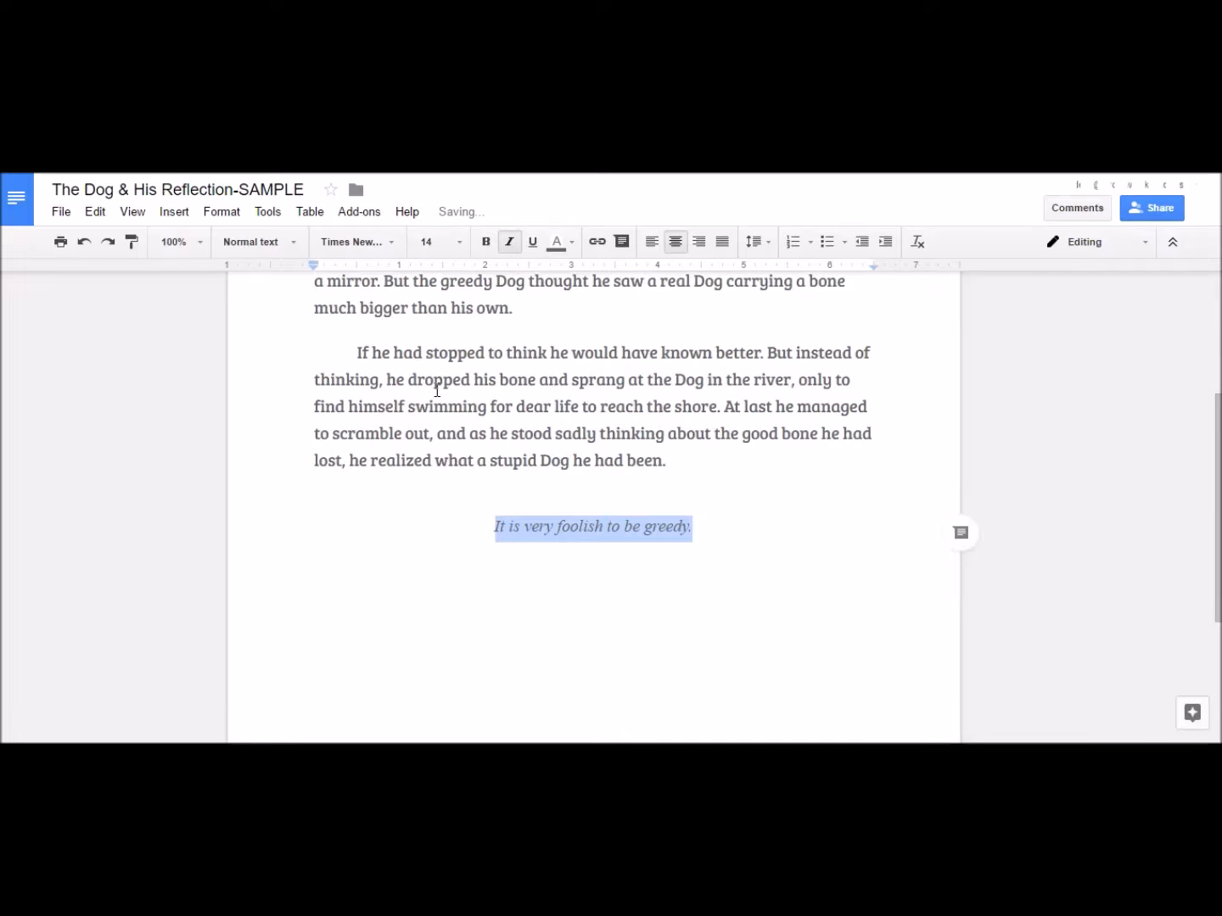
{"action": "left_click", "coordinate": [485, 243]}
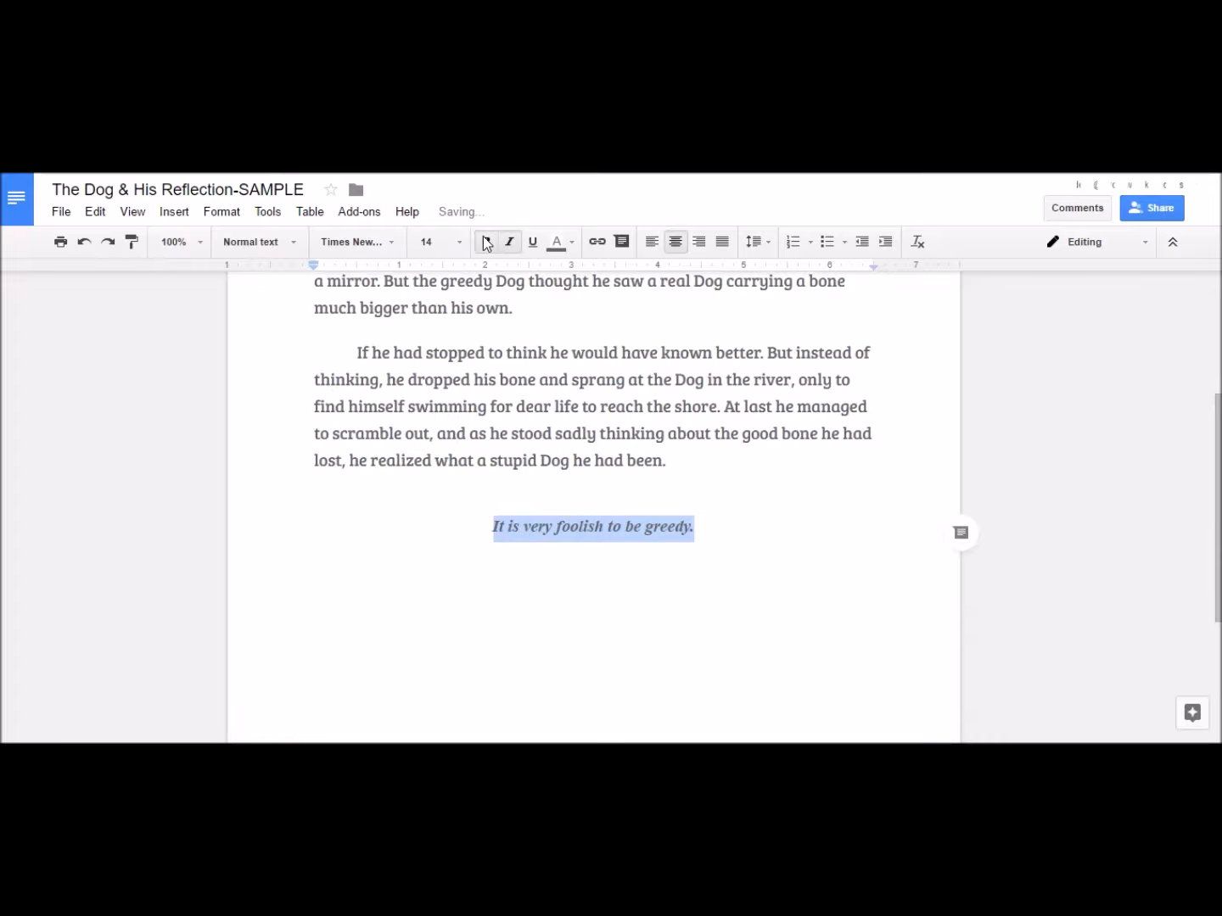
- Try the Proxima Nova font on the moral line, and settle on Alegreya
{"action": "left_click", "coordinate": [393, 241]}
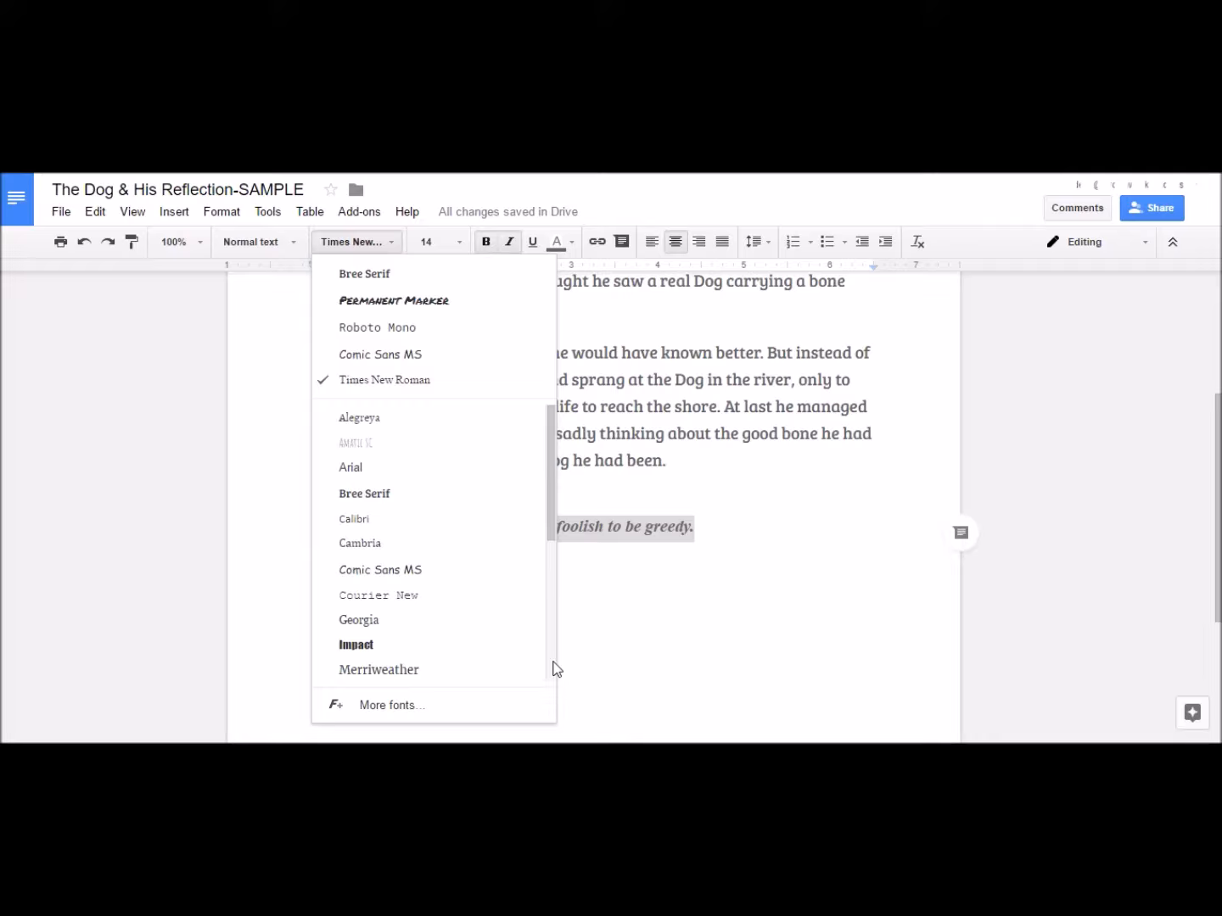
{"action": "scroll", "coordinate": [550, 669], "scroll_direction": "down", "scroll_amount": 3}
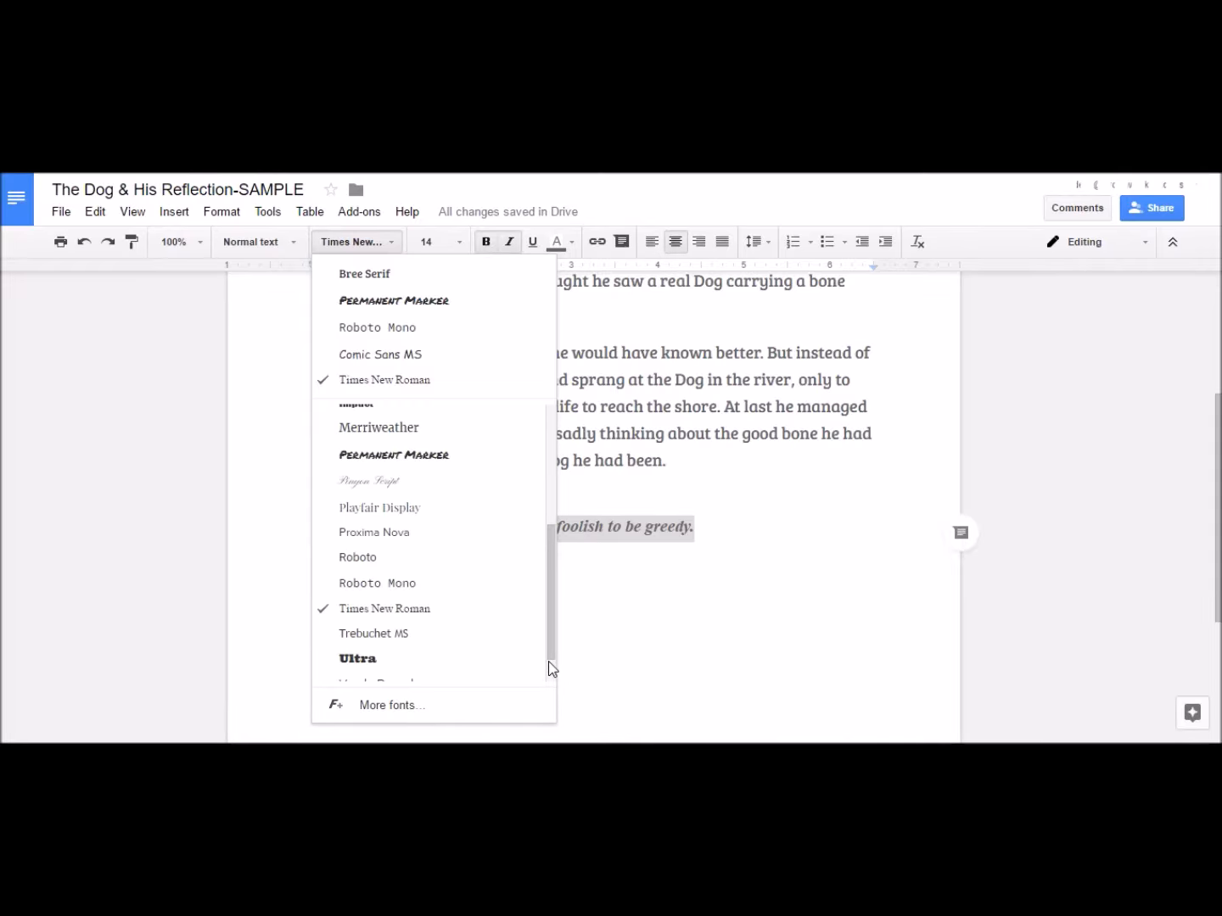
{"action": "scroll", "coordinate": [553, 669], "scroll_direction": "down", "scroll_amount": 1}
{"action": "left_click_drag", "start_coordinate": [550, 660], "coordinate": [553, 646]}
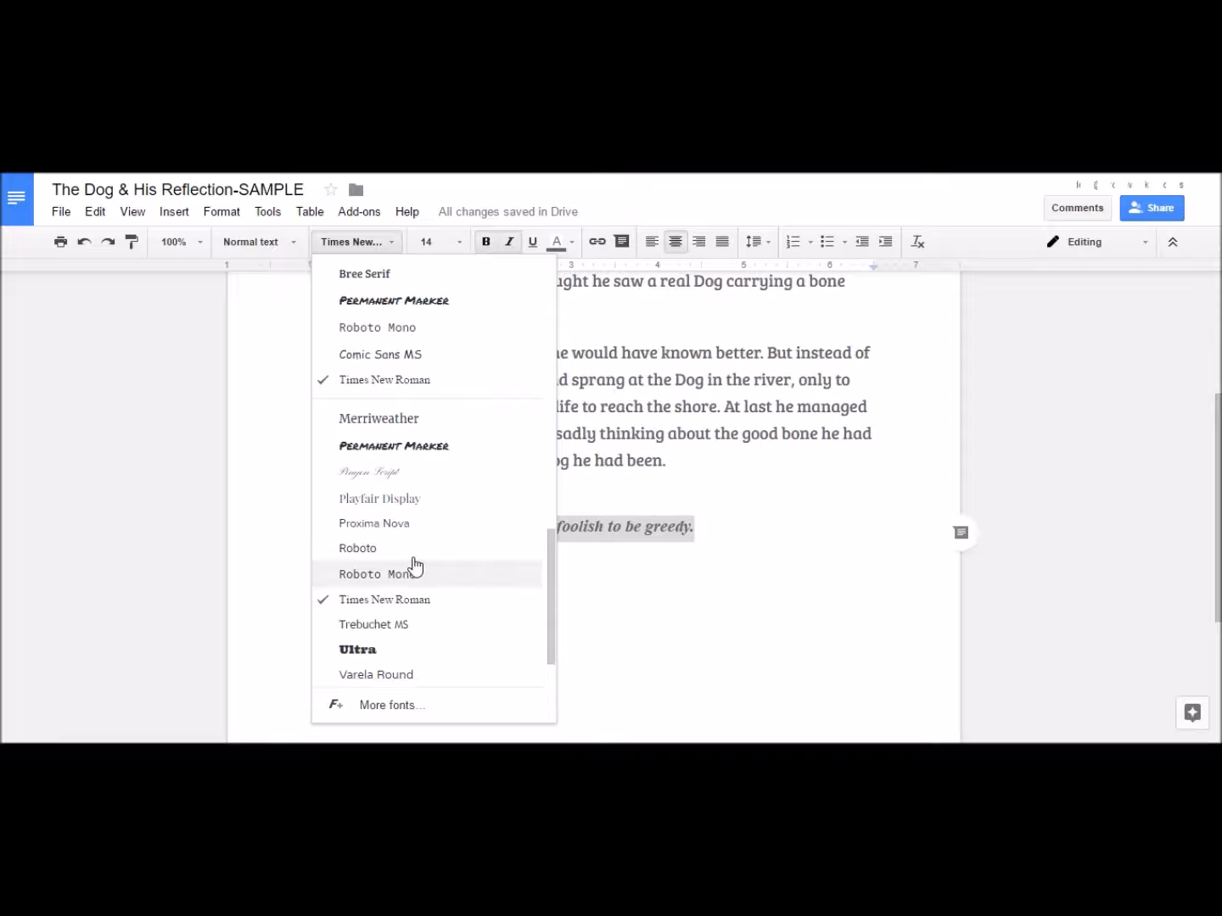
{"action": "left_click", "coordinate": [374, 522]}
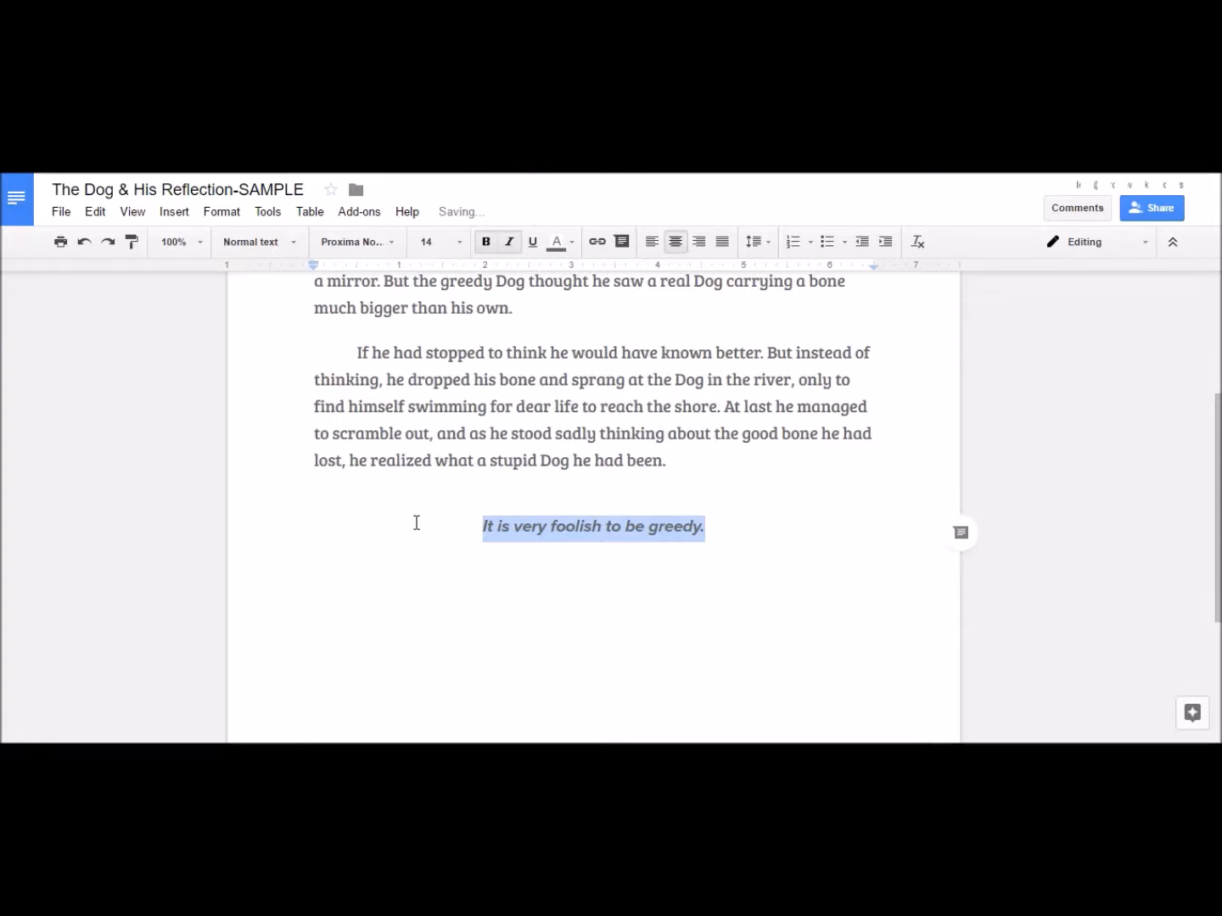
{"action": "left_click", "coordinate": [395, 245]}
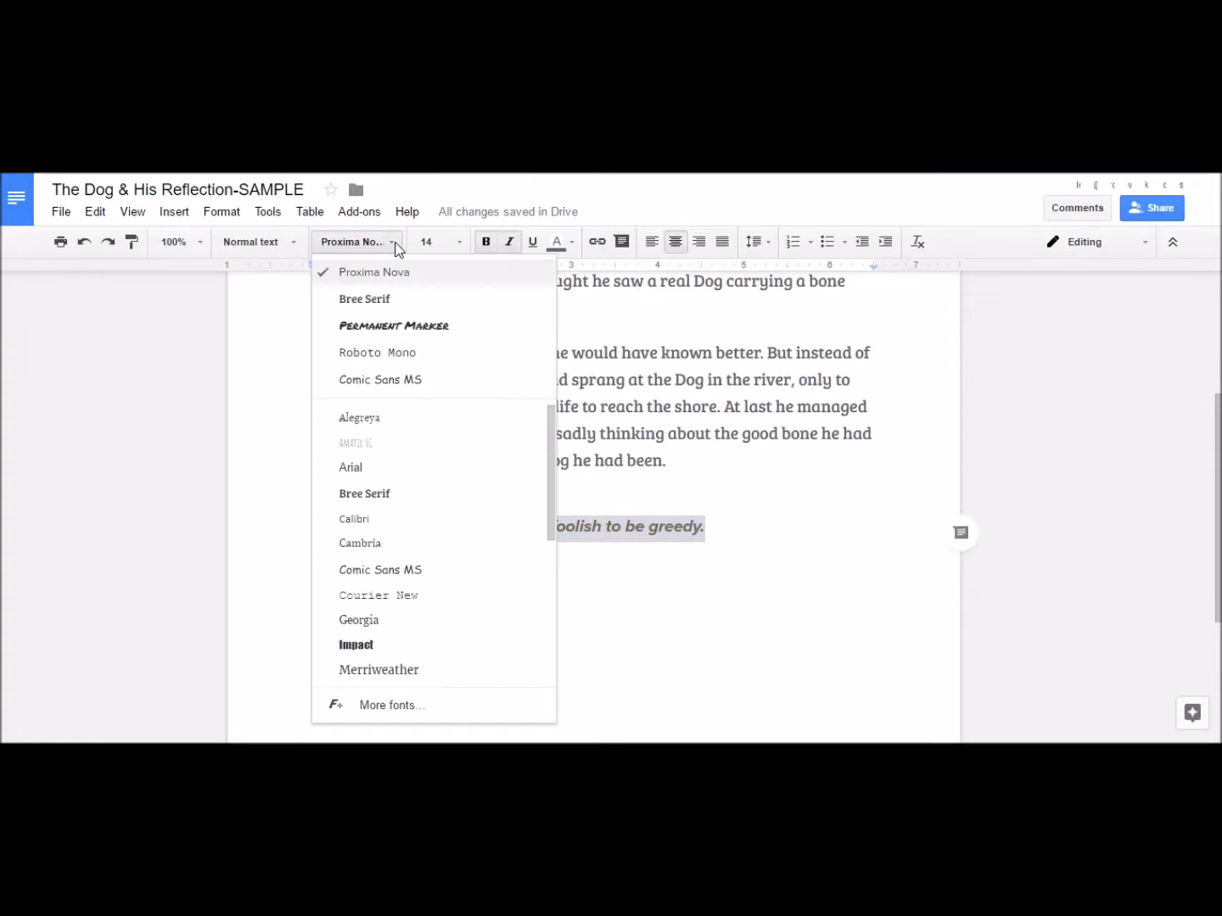
{"action": "left_click", "coordinate": [391, 417]}
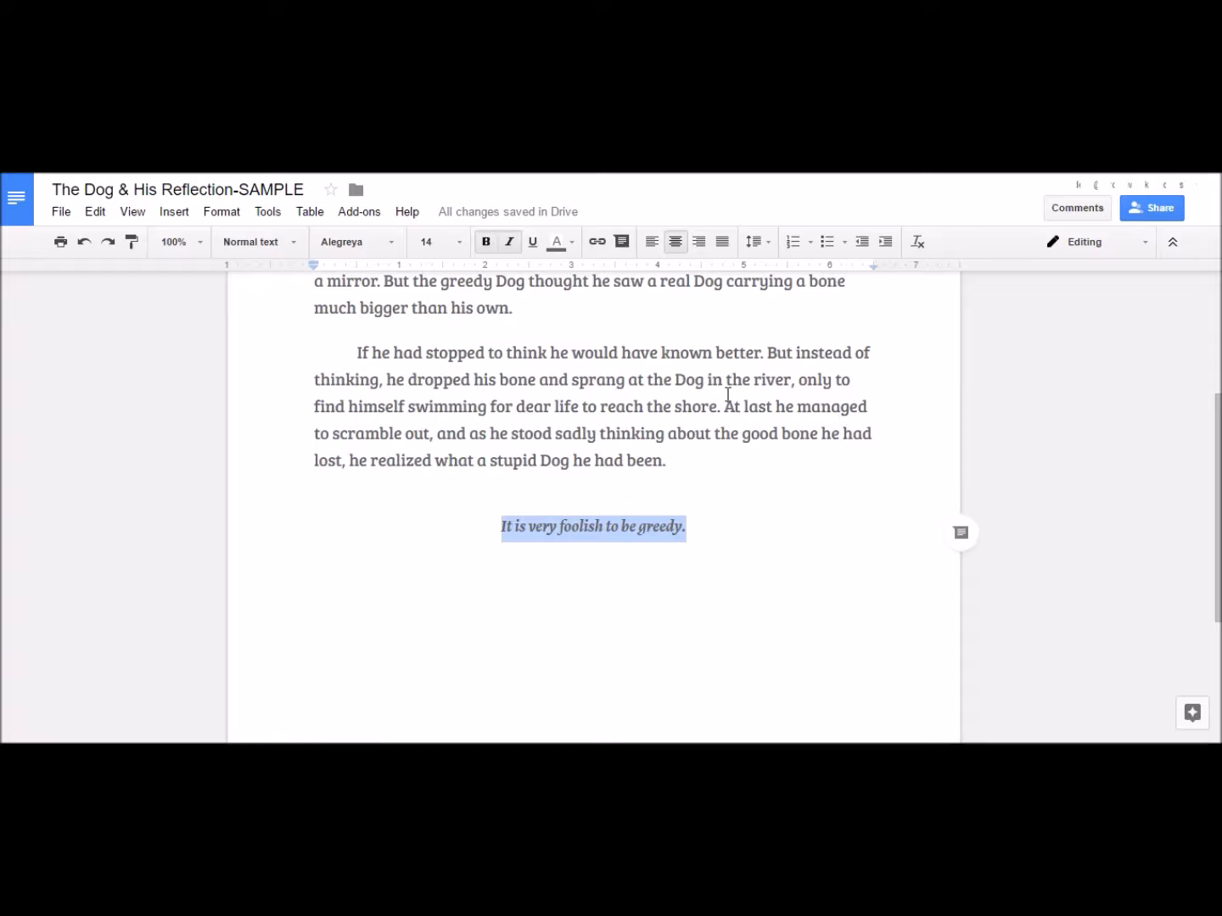
- Select the word "Dog" in the first paragraph's opening line, open Explore and show all of its suggested images
{"action": "left_click_drag", "start_coordinate": [1215, 481], "coordinate": [1218, 374]}
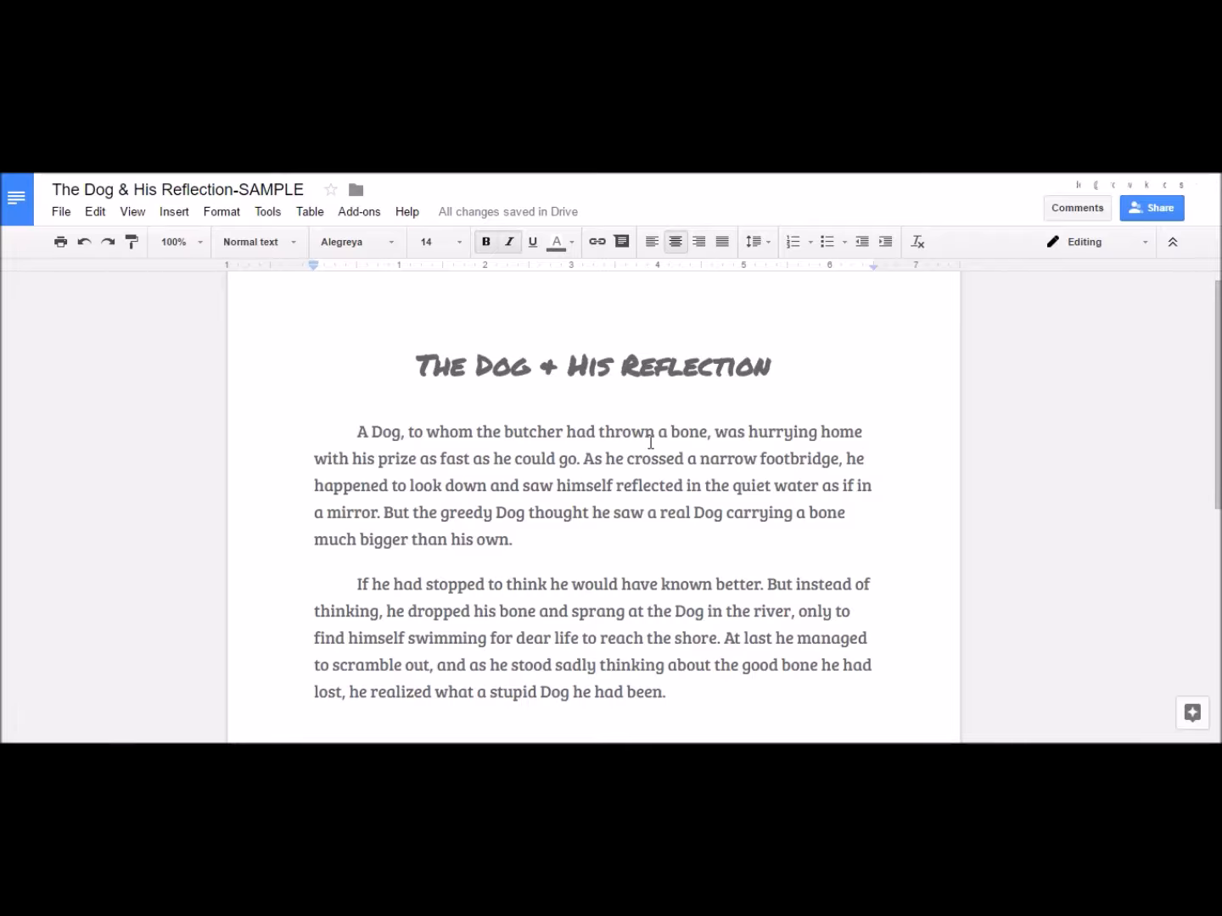
{"action": "left_click", "coordinate": [400, 435]}
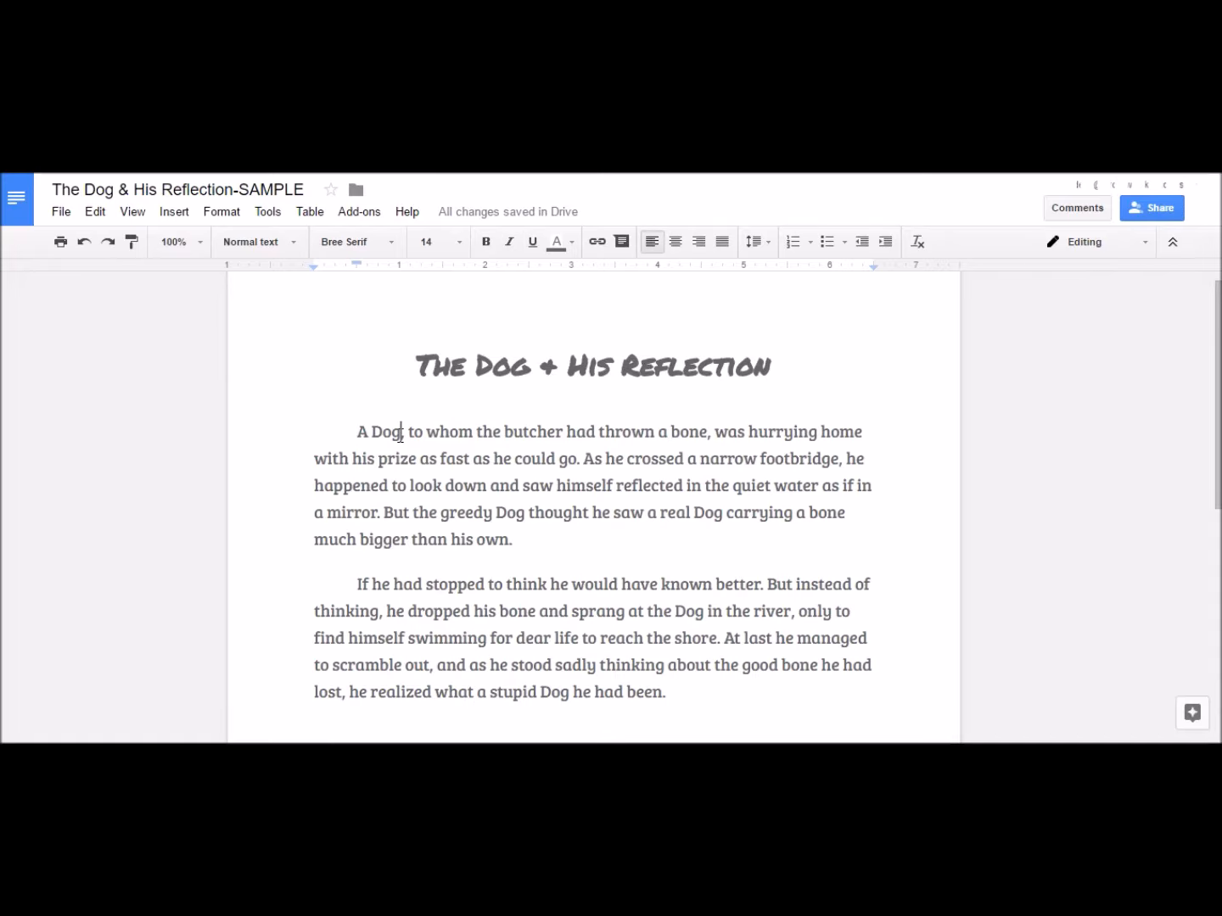
{"action": "double_click", "coordinate": [391, 434]}
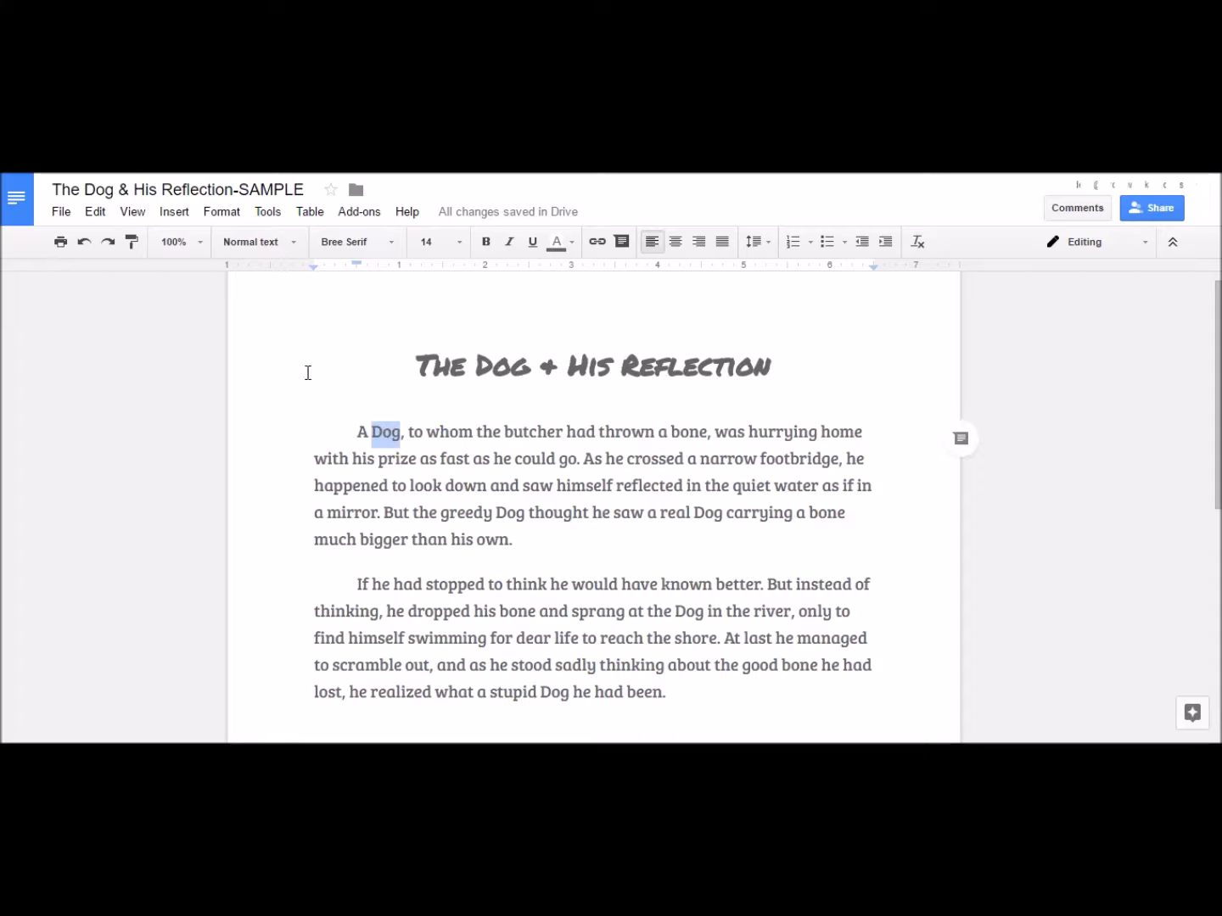
{"action": "left_click", "coordinate": [270, 218]}
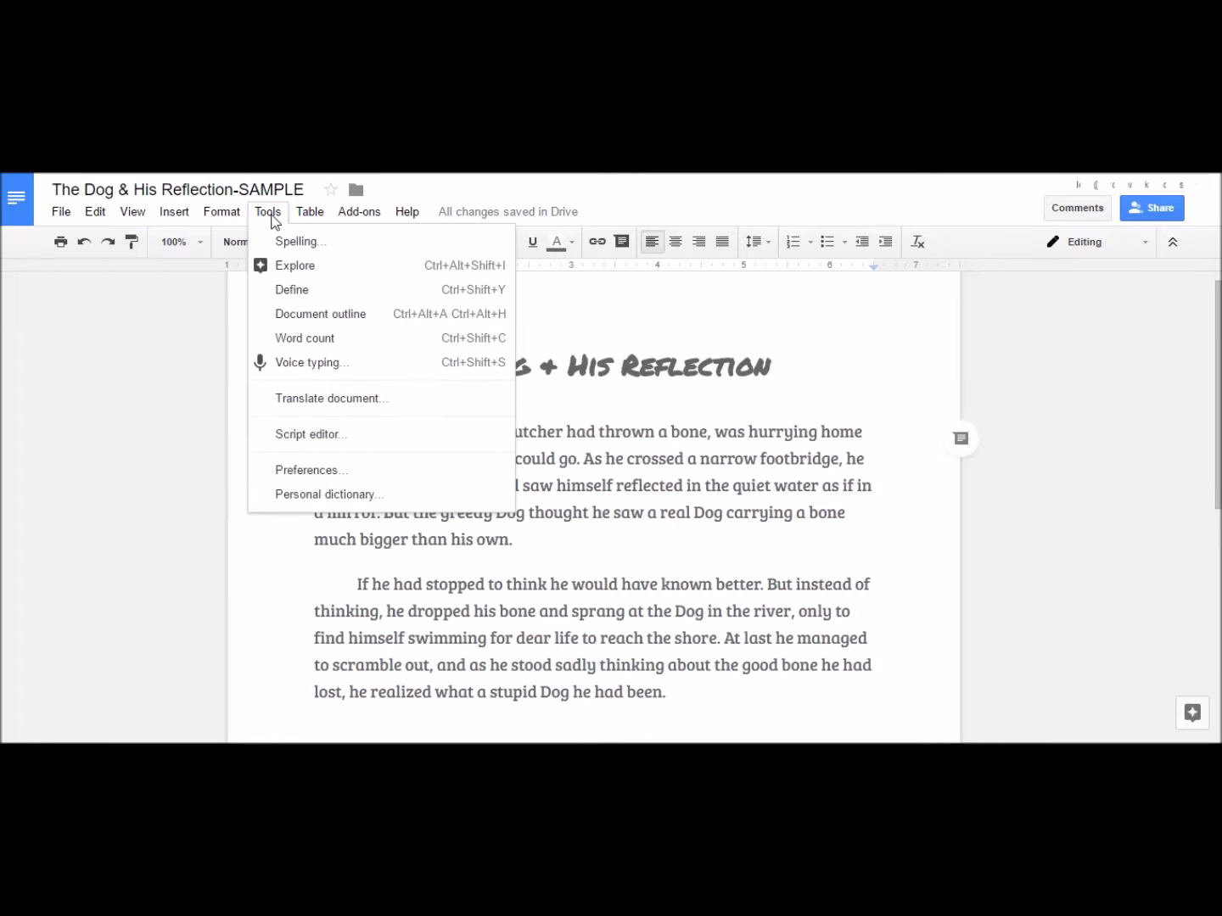
{"action": "left_click", "coordinate": [279, 268]}
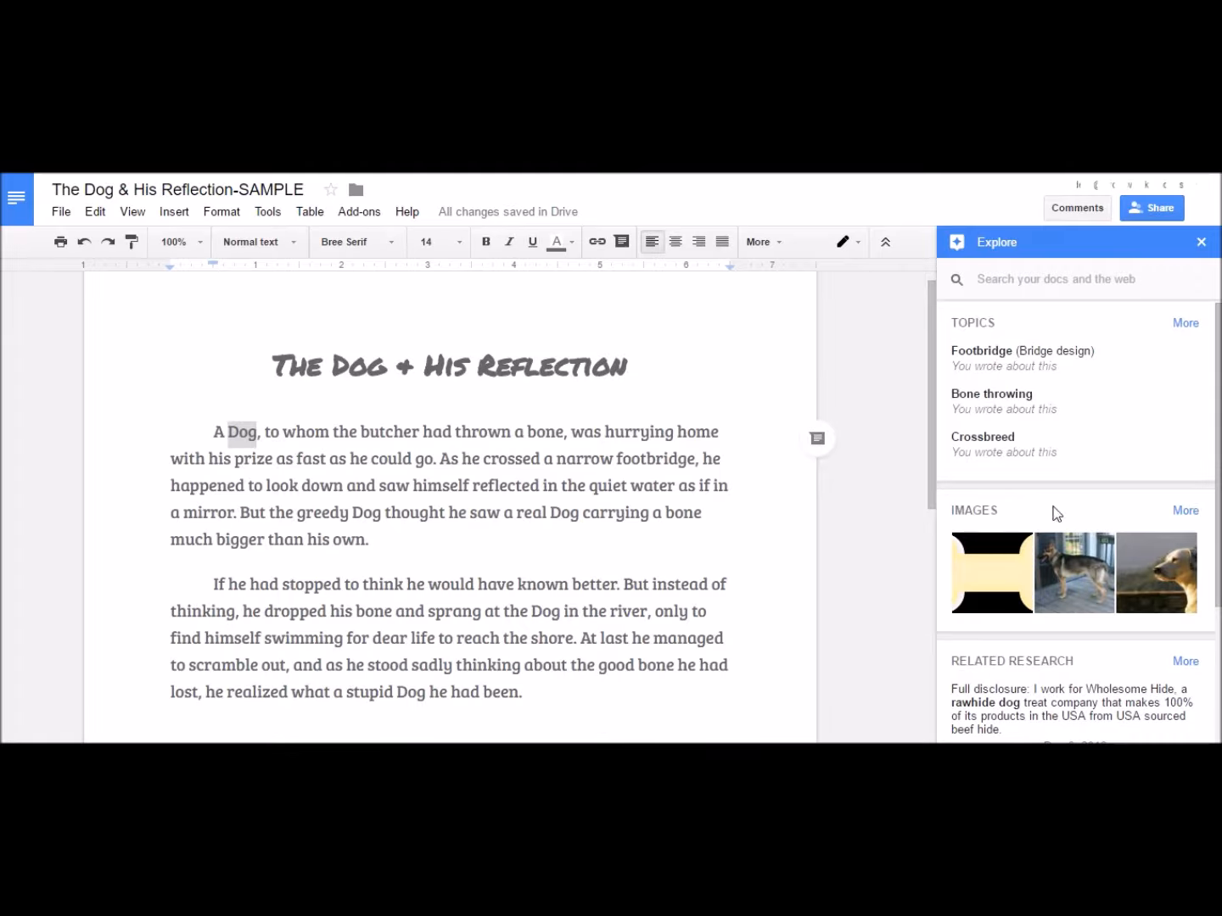
{"action": "left_click", "coordinate": [1187, 512]}
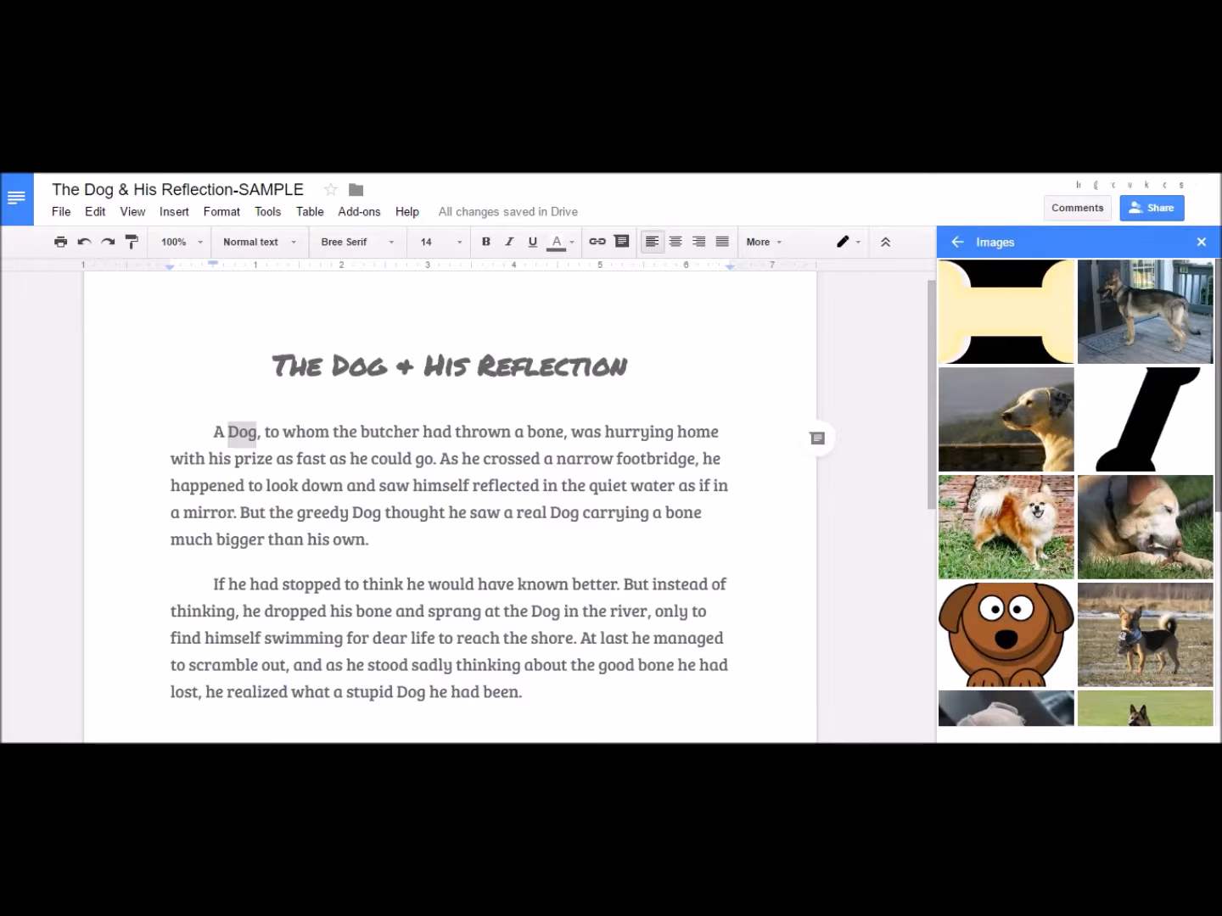
- Insert the photo of the white dog in profile in front of the stone wall after "was hurrying home" in the first paragraph
{"action": "scroll", "coordinate": [1076, 493], "scroll_direction": "down", "scroll_amount": 3}
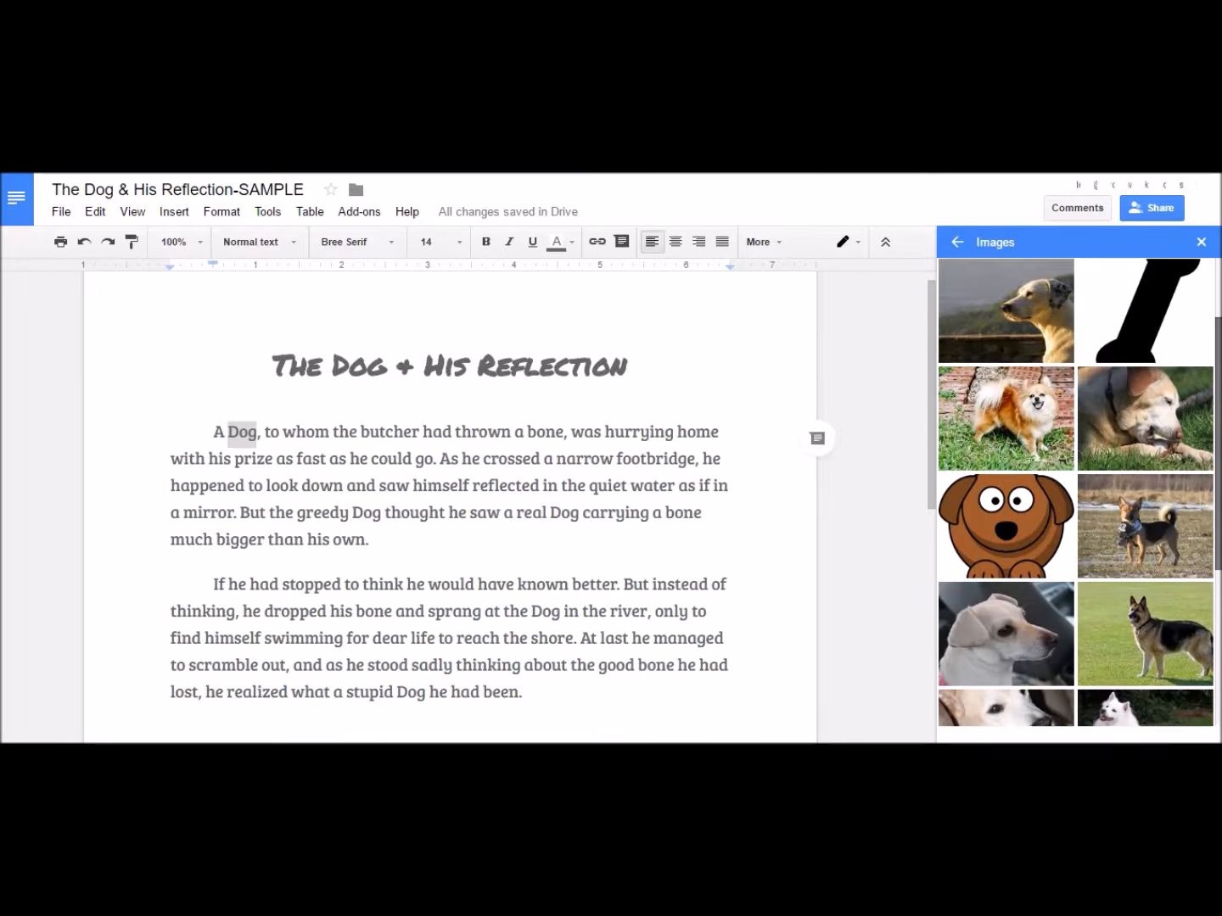
{"action": "scroll", "coordinate": [1076, 493], "scroll_direction": "down", "scroll_amount": 2}
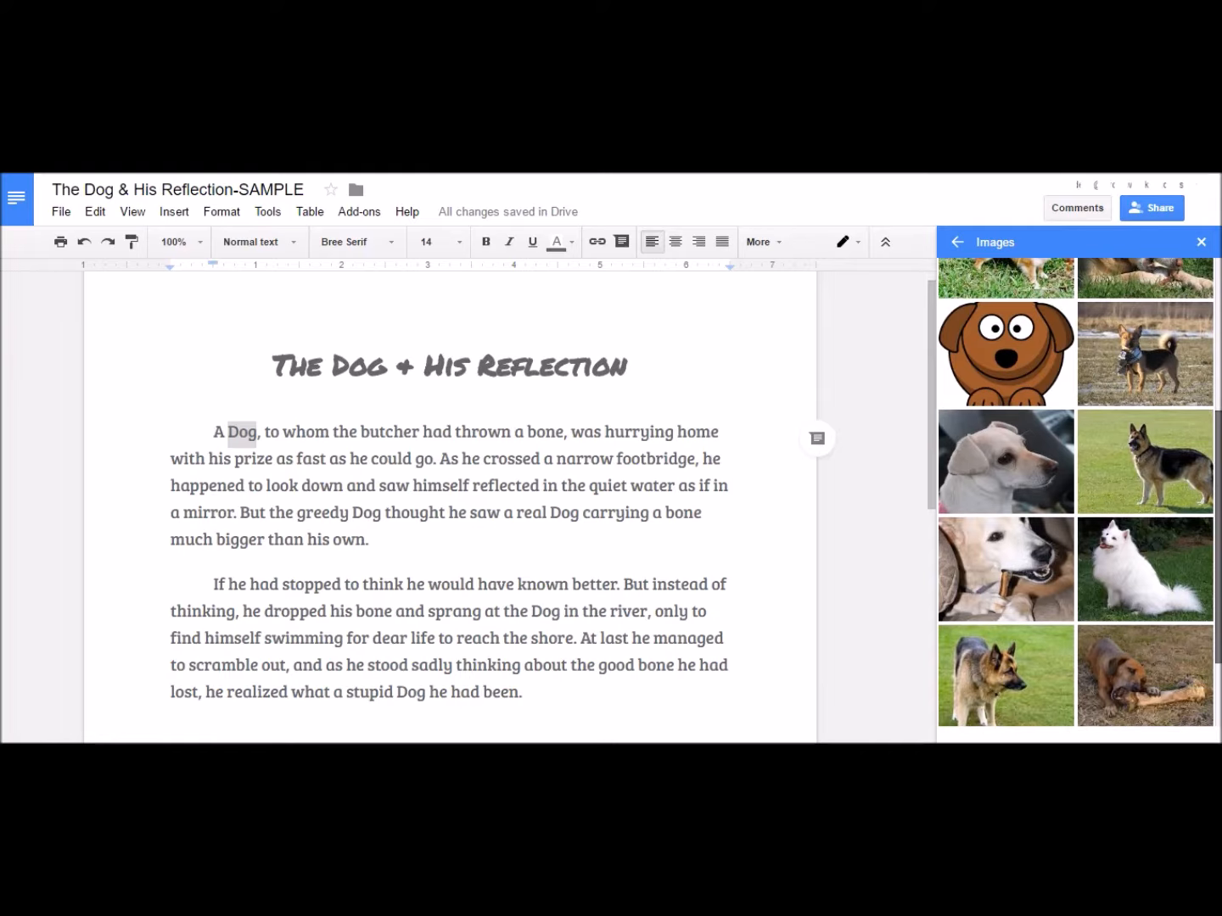
{"action": "scroll", "coordinate": [1076, 492], "scroll_direction": "down", "scroll_amount": 1}
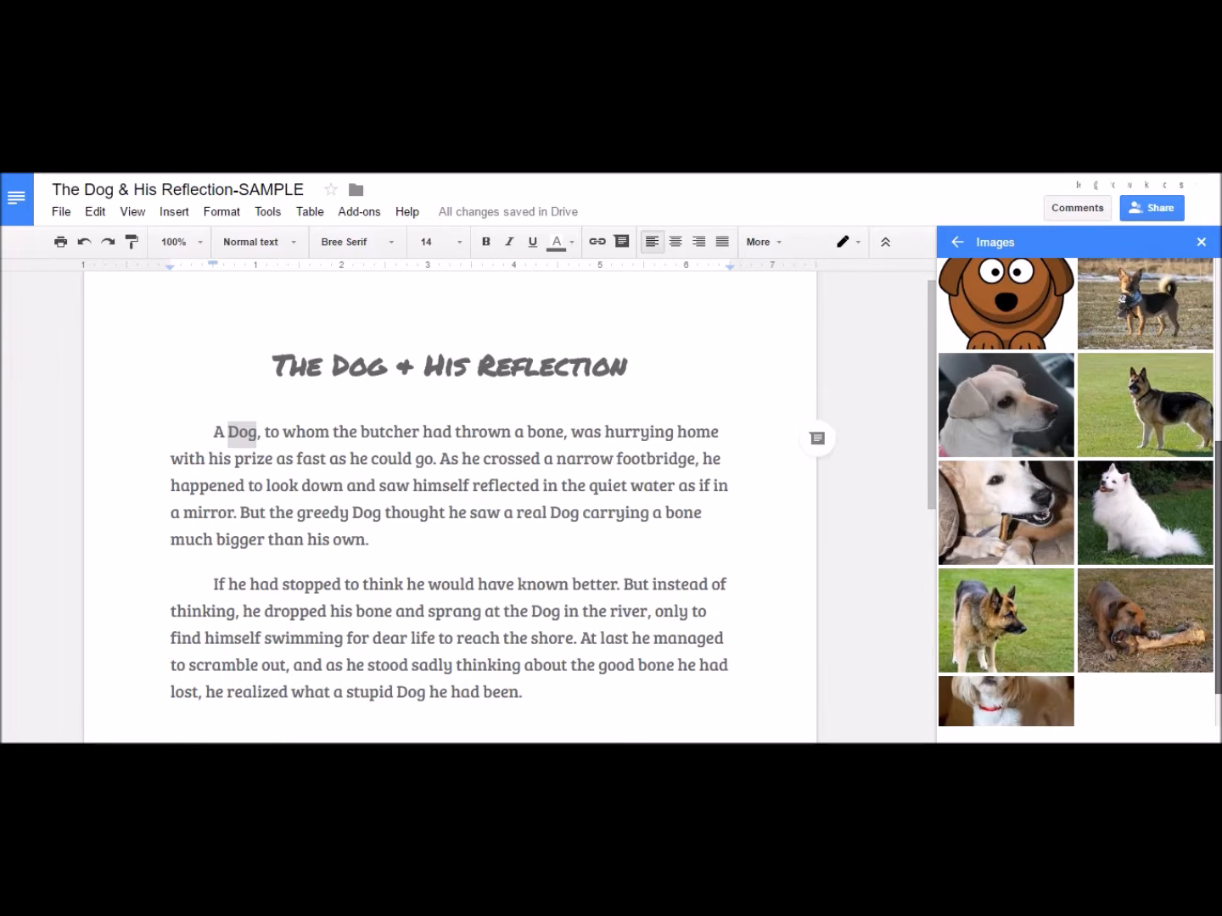
{"action": "scroll", "coordinate": [1076, 492], "scroll_direction": "down", "scroll_amount": 1}
{"action": "scroll", "coordinate": [1076, 492], "scroll_direction": "up", "scroll_amount": 3}
{"action": "scroll", "coordinate": [1052, 430], "scroll_direction": "up", "scroll_amount": 2}
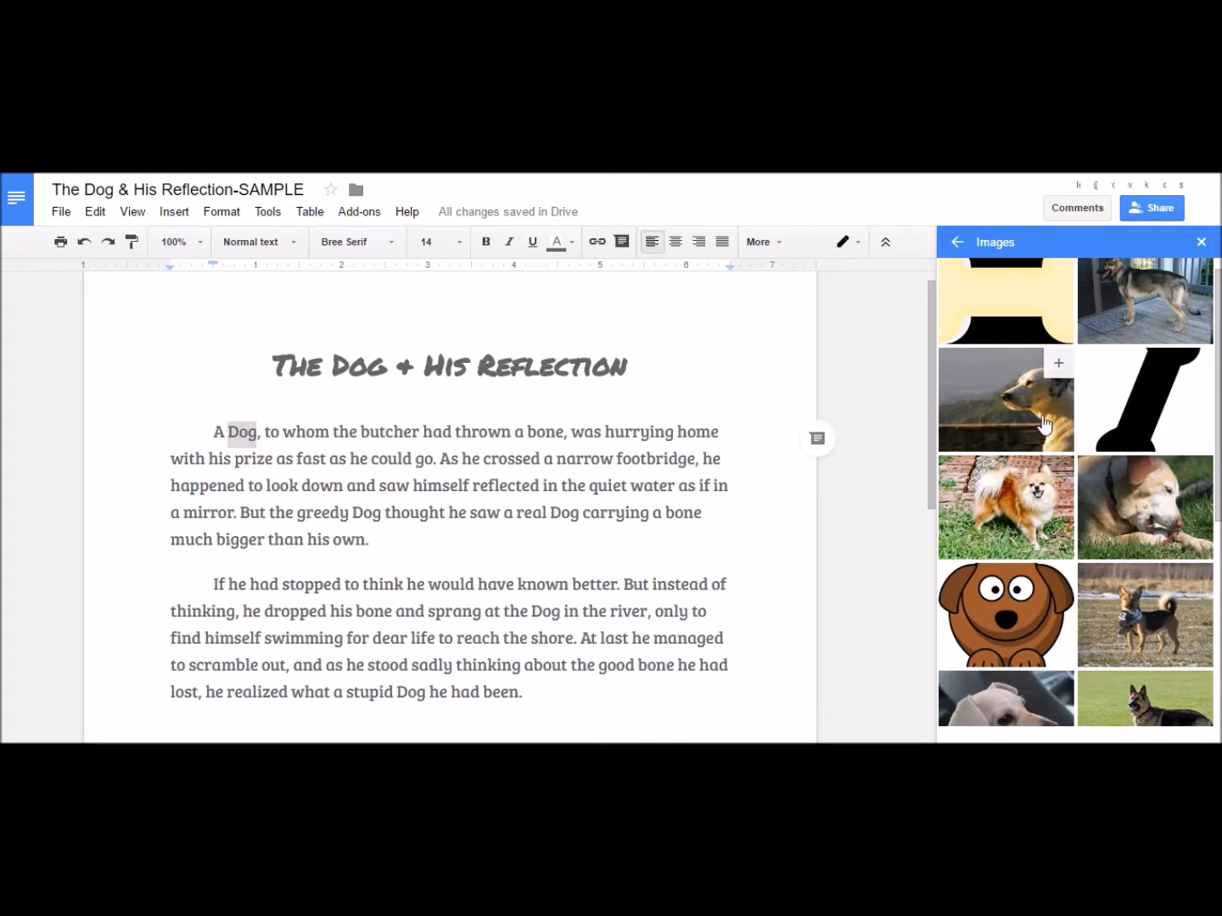
{"action": "left_click_drag", "start_coordinate": [1041, 417], "coordinate": [761, 441]}
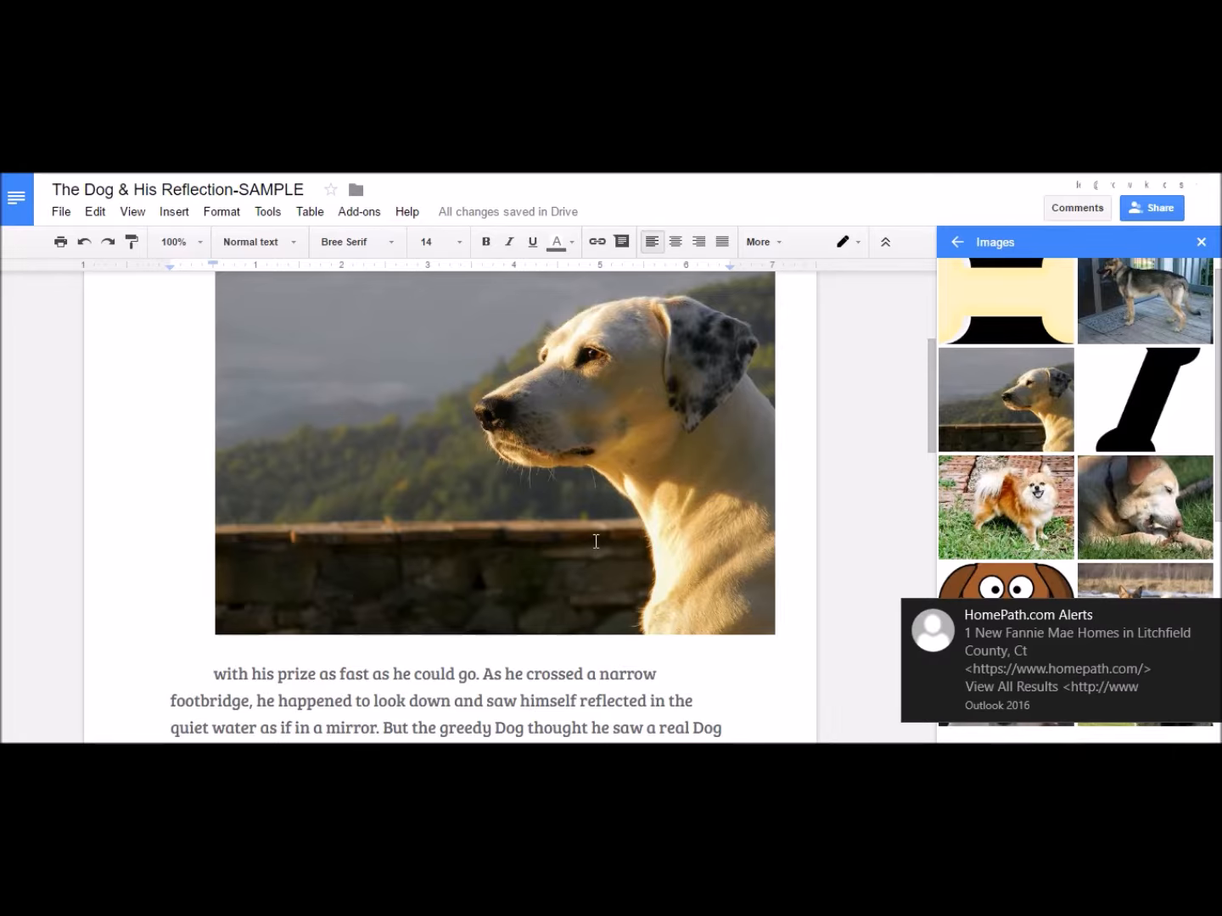
- Shrink the inserted dog photo to about 1.4 inches wide and set it to Wrap text, trying Break text in between
{"action": "left_click", "coordinate": [683, 579]}
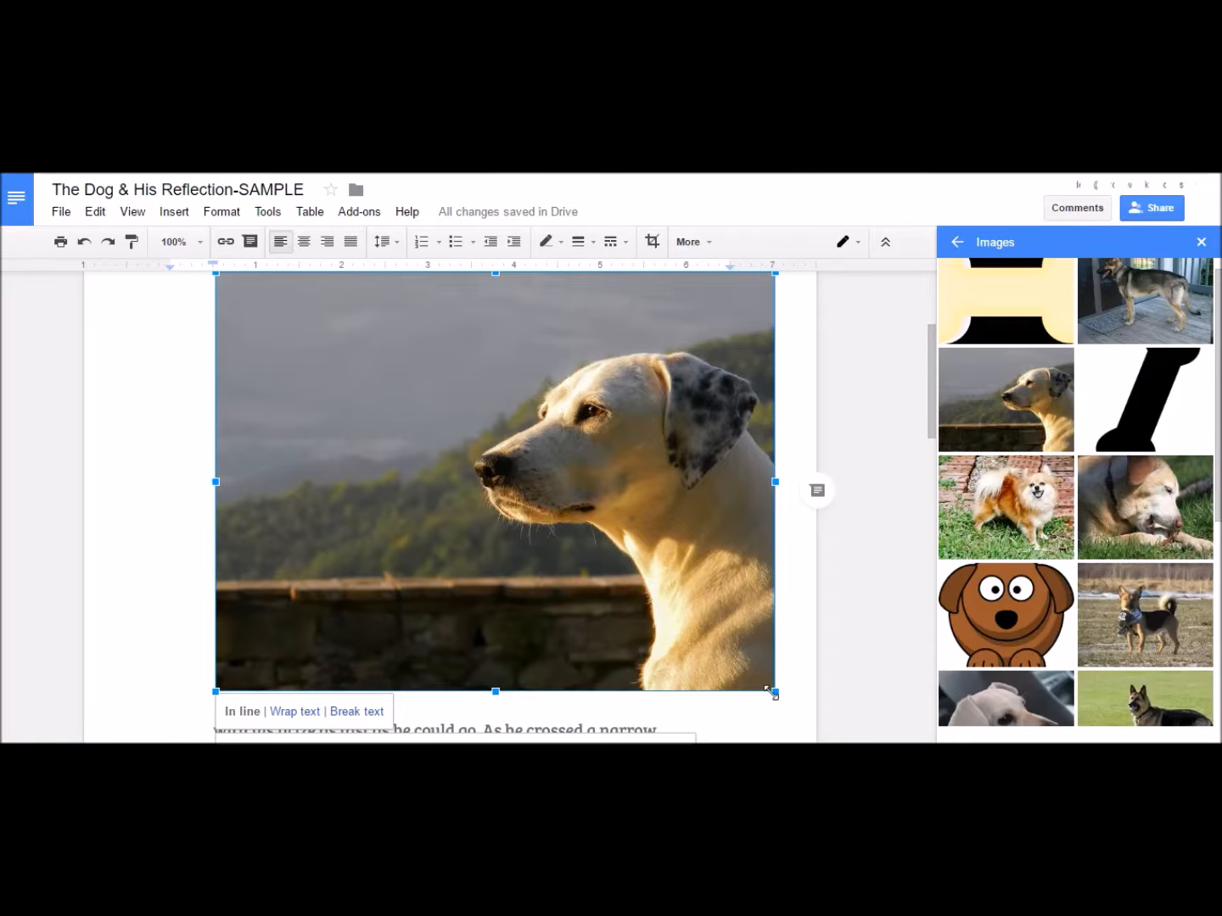
{"action": "left_click_drag", "start_coordinate": [773, 691], "coordinate": [306, 363]}
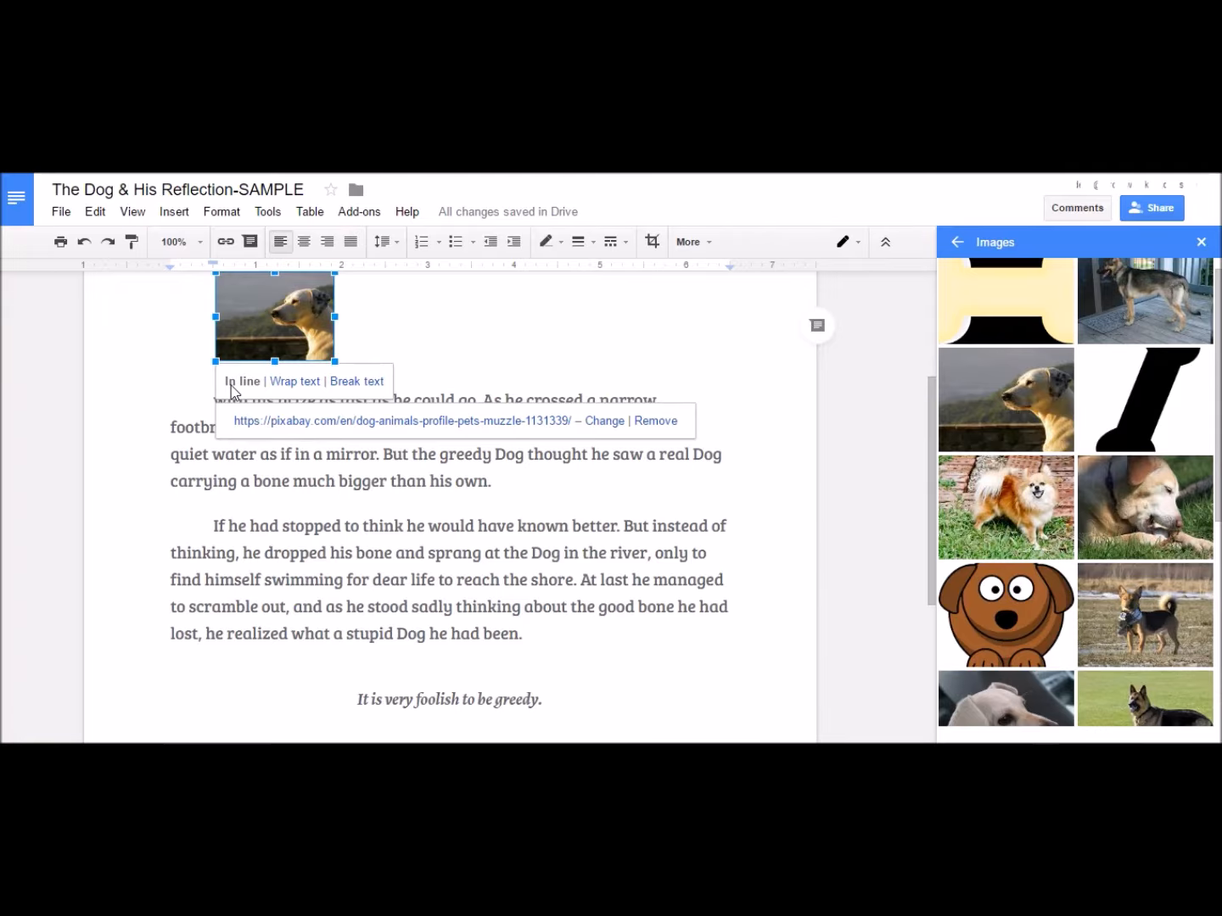
{"action": "left_click", "coordinate": [294, 383]}
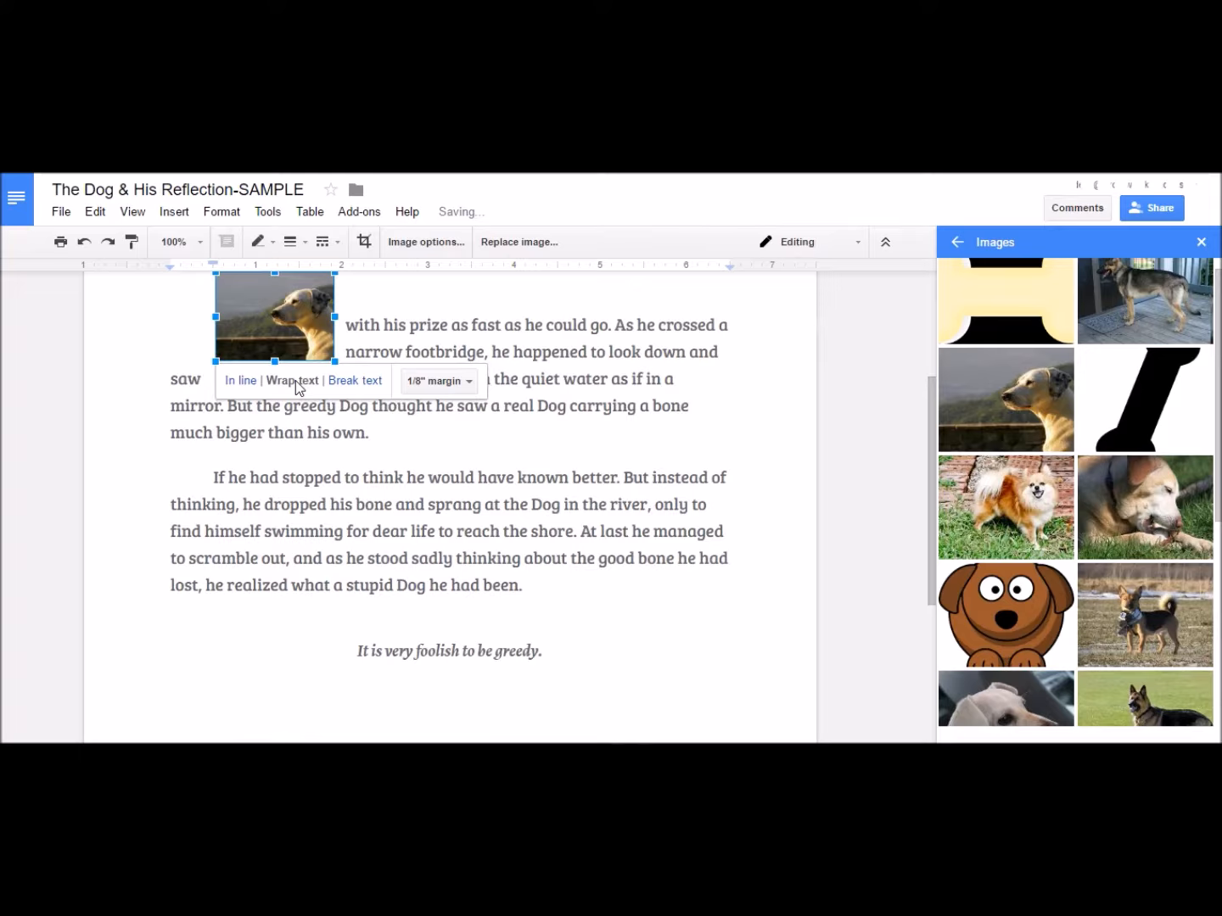
{"action": "left_click", "coordinate": [363, 383]}
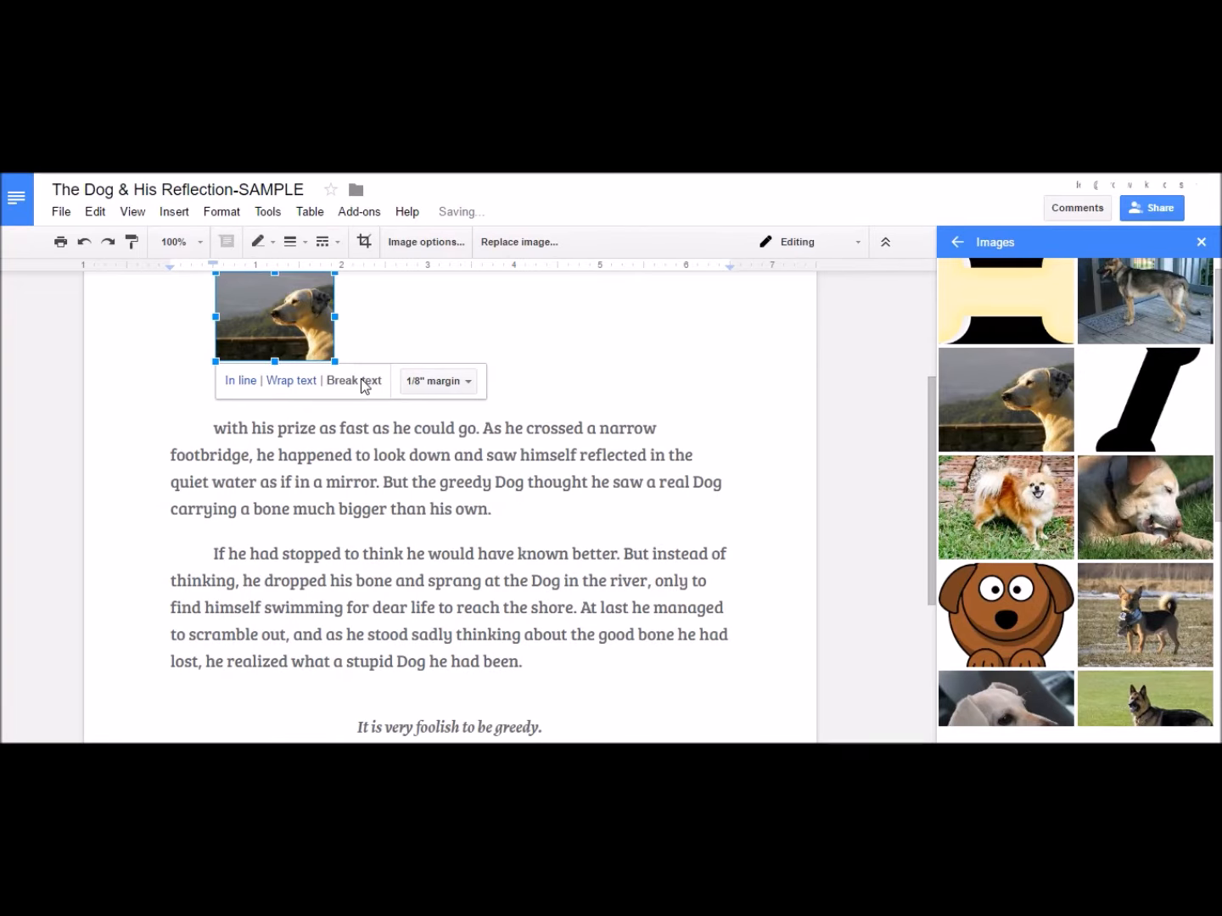
{"action": "left_click", "coordinate": [299, 381]}
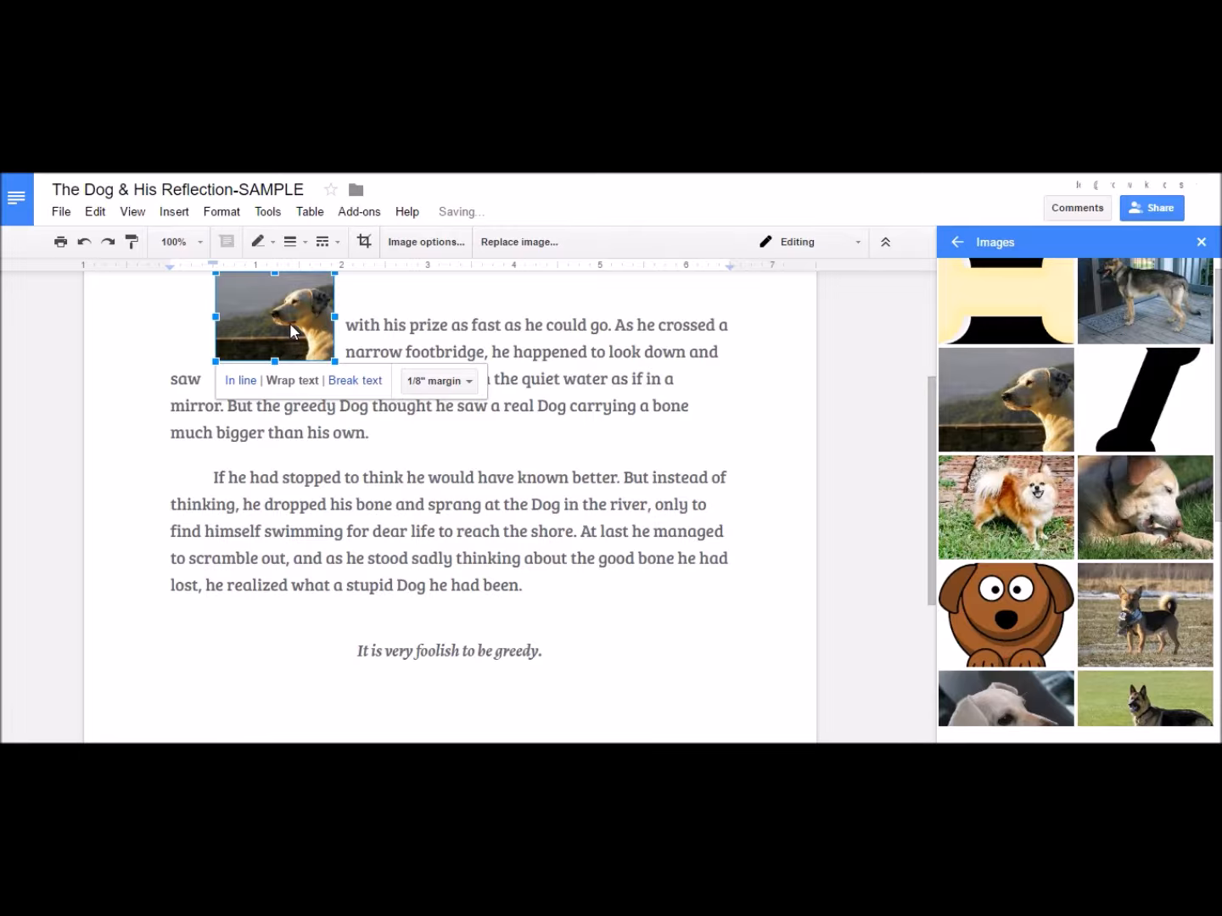
- Move the dog photo to the right side of the first paragraph, level with its opening lines just below the title
{"action": "left_click_drag", "start_coordinate": [289, 322], "coordinate": [698, 335]}
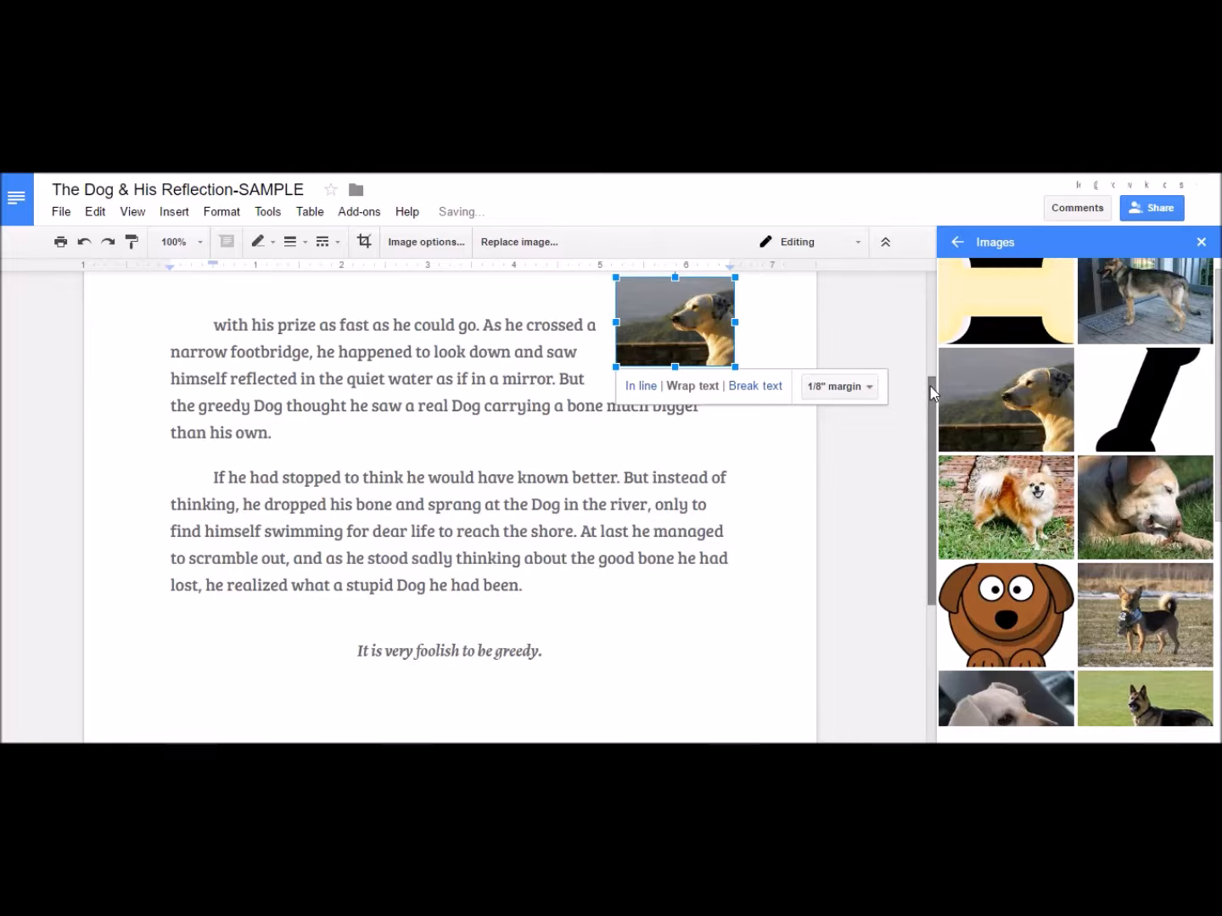
{"action": "scroll", "coordinate": [921, 357], "scroll_direction": "up", "scroll_amount": 2}
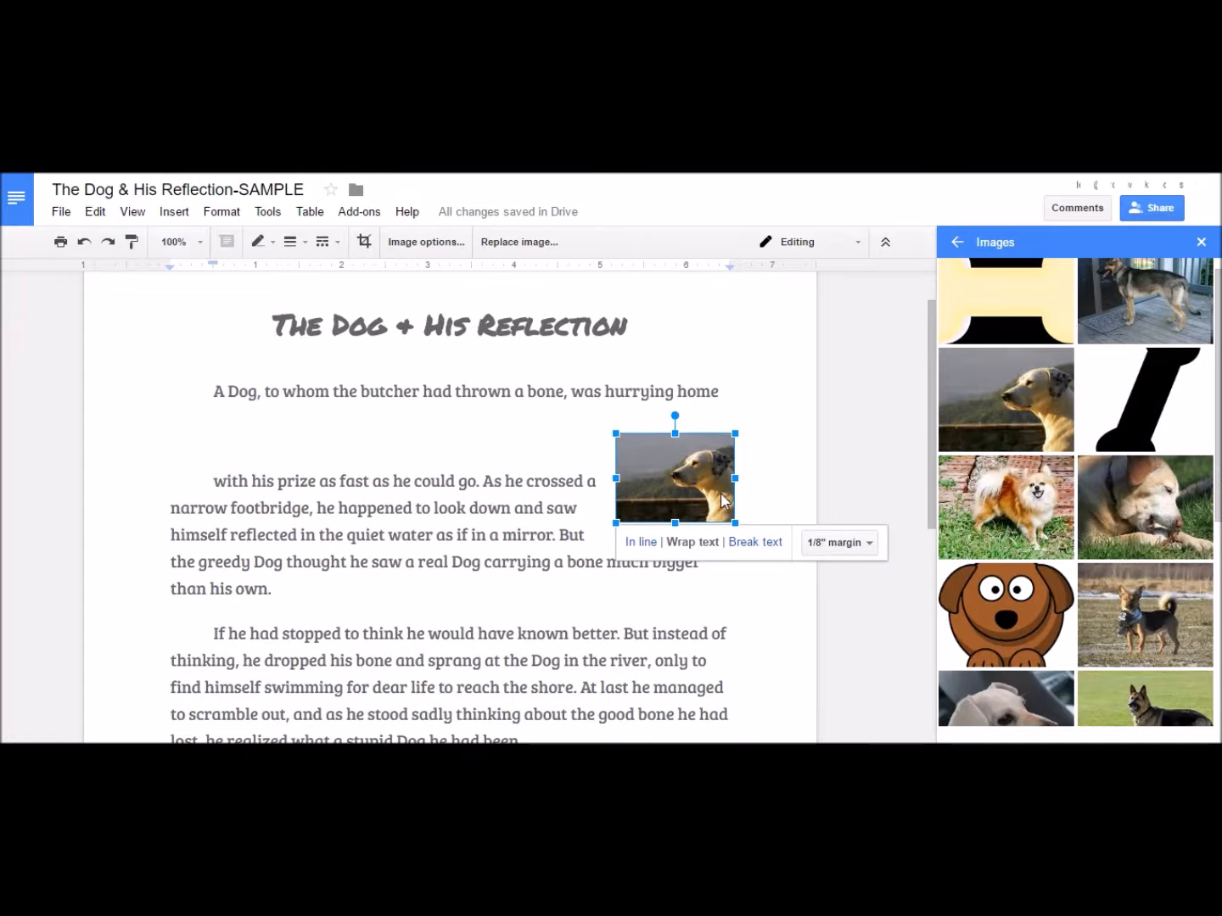
{"action": "left_click_drag", "start_coordinate": [698, 502], "coordinate": [679, 413]}
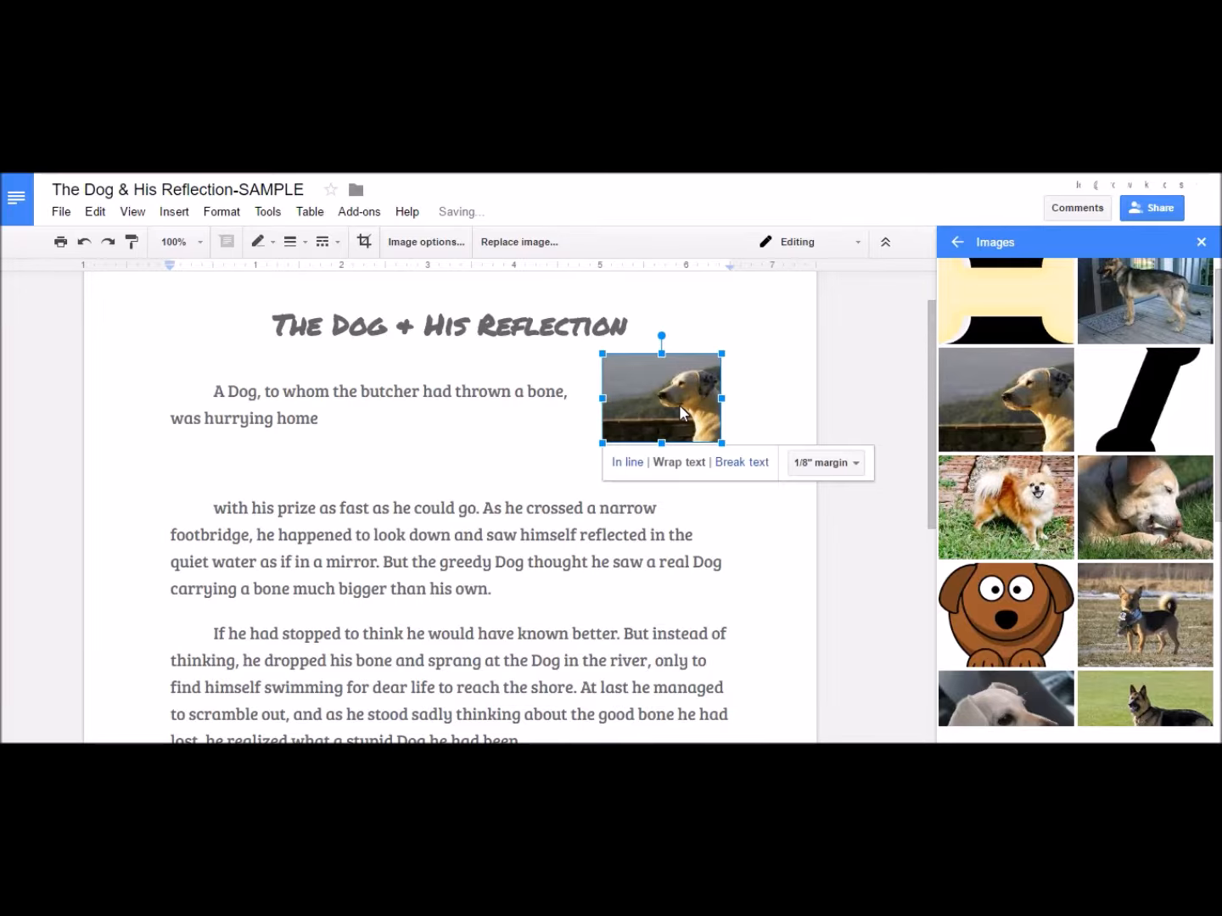
- Remove the line breaks after "was hurrying home" to rejoin it with "with his prize as fast as he could go."
{"action": "left_click", "coordinate": [330, 429]}
{"action": "key", "text": "Delete"}
{"action": "key", "text": "Delete"}
{"action": "key", "text": "Delete"}
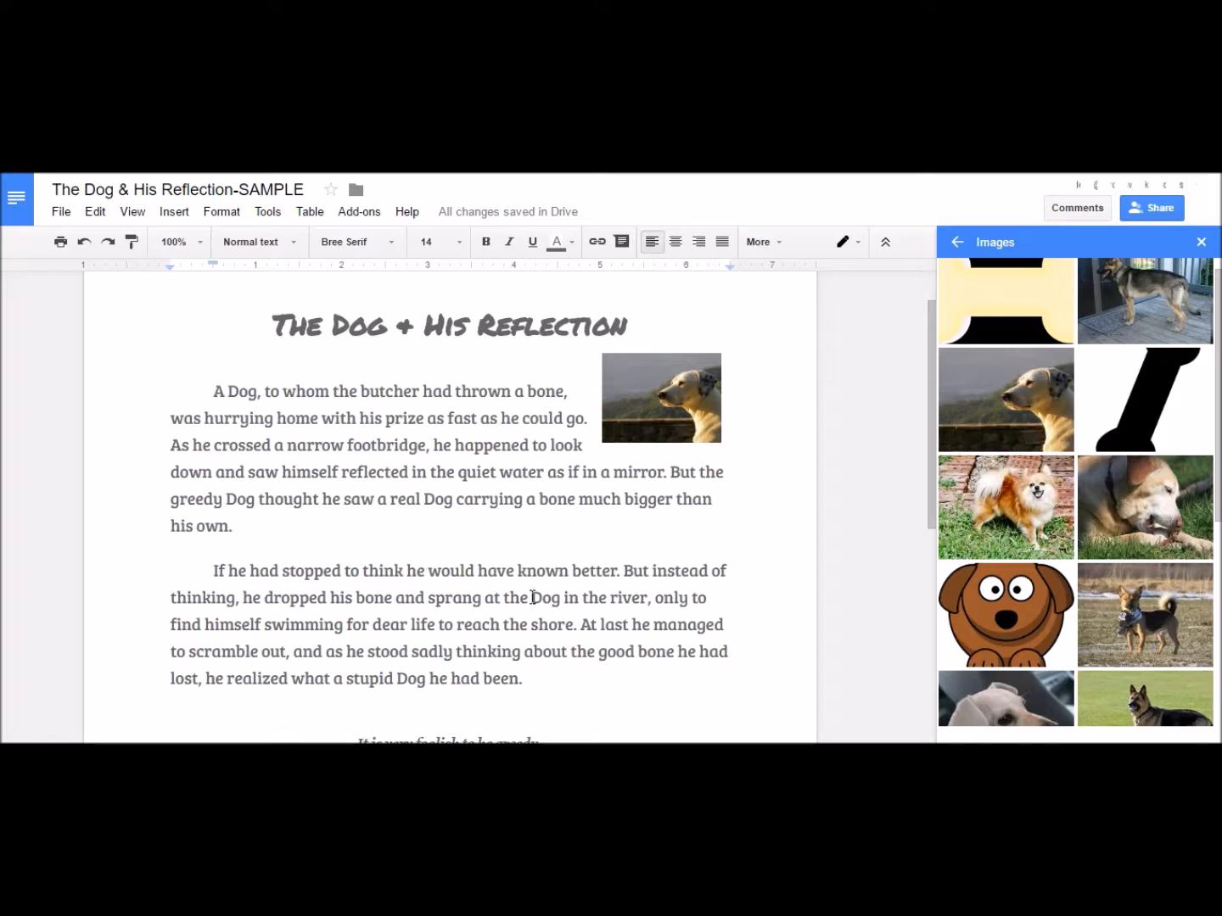
- Select the phrase "Dog in the river" in the second paragraph and browse the images Explore suggests for the document
{"action": "left_click_drag", "start_coordinate": [532, 598], "coordinate": [647, 592]}
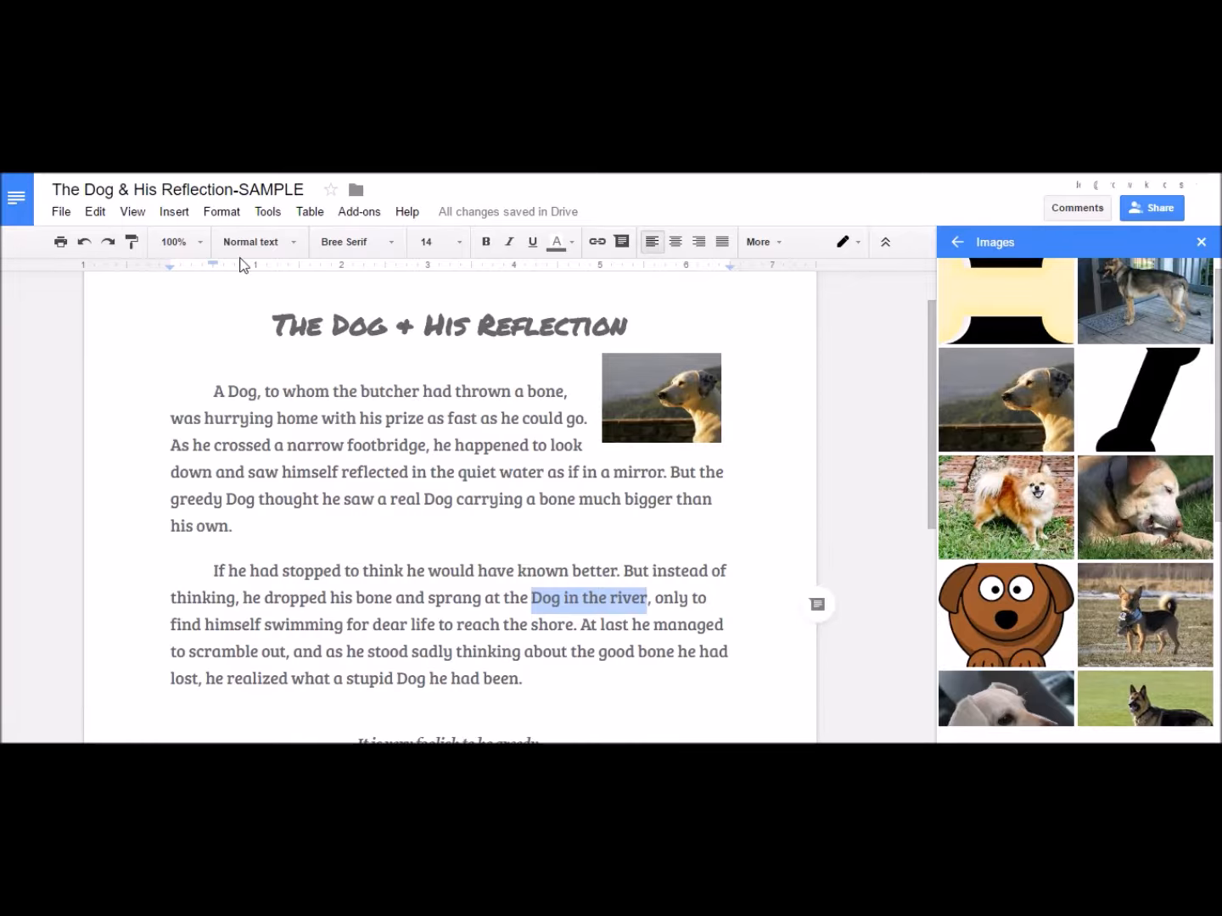
{"action": "left_click", "coordinate": [225, 211]}
{"action": "mouse_move", "coordinate": [264, 213]}
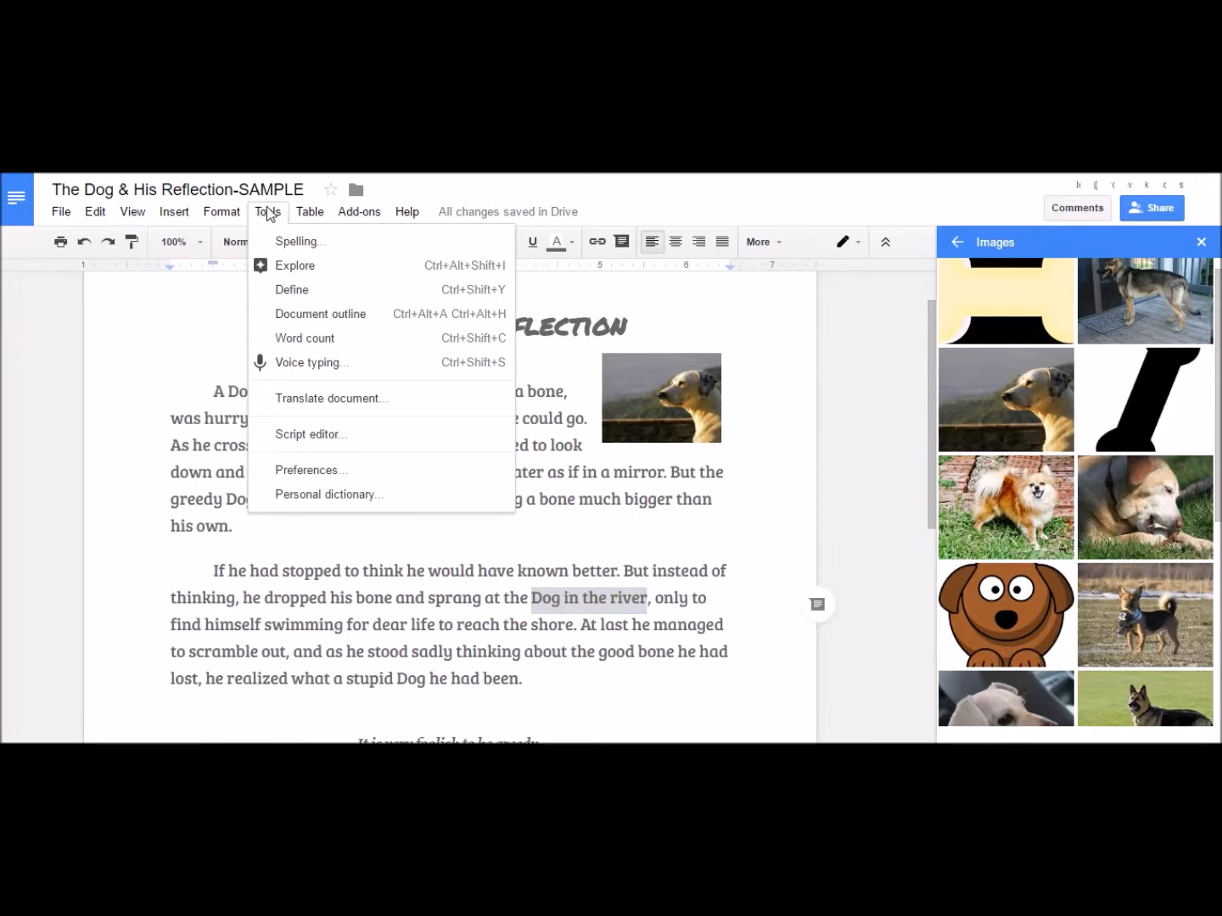
{"action": "left_click", "coordinate": [282, 271]}
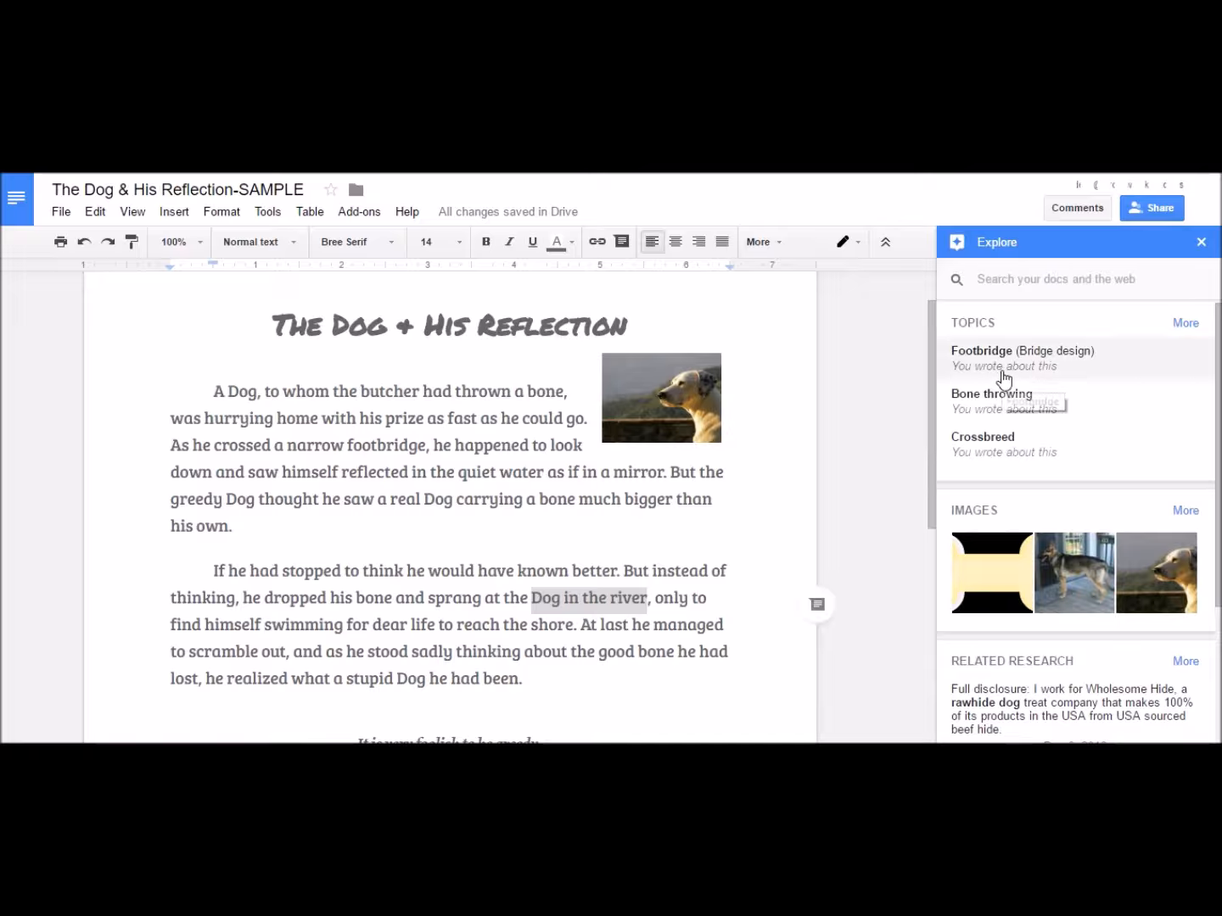
{"action": "left_click", "coordinate": [1186, 512]}
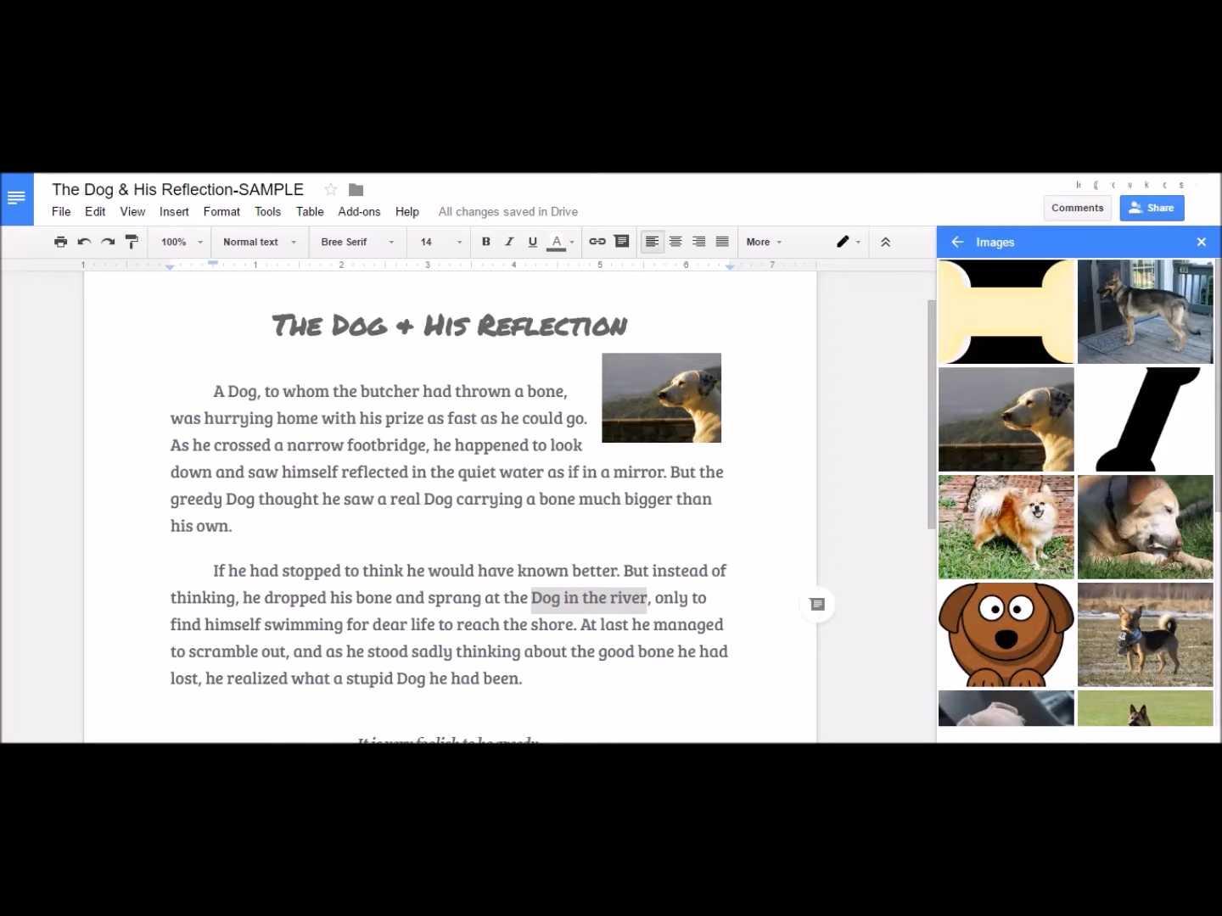
{"action": "scroll", "coordinate": [1079, 492], "scroll_direction": "down", "scroll_amount": 5}
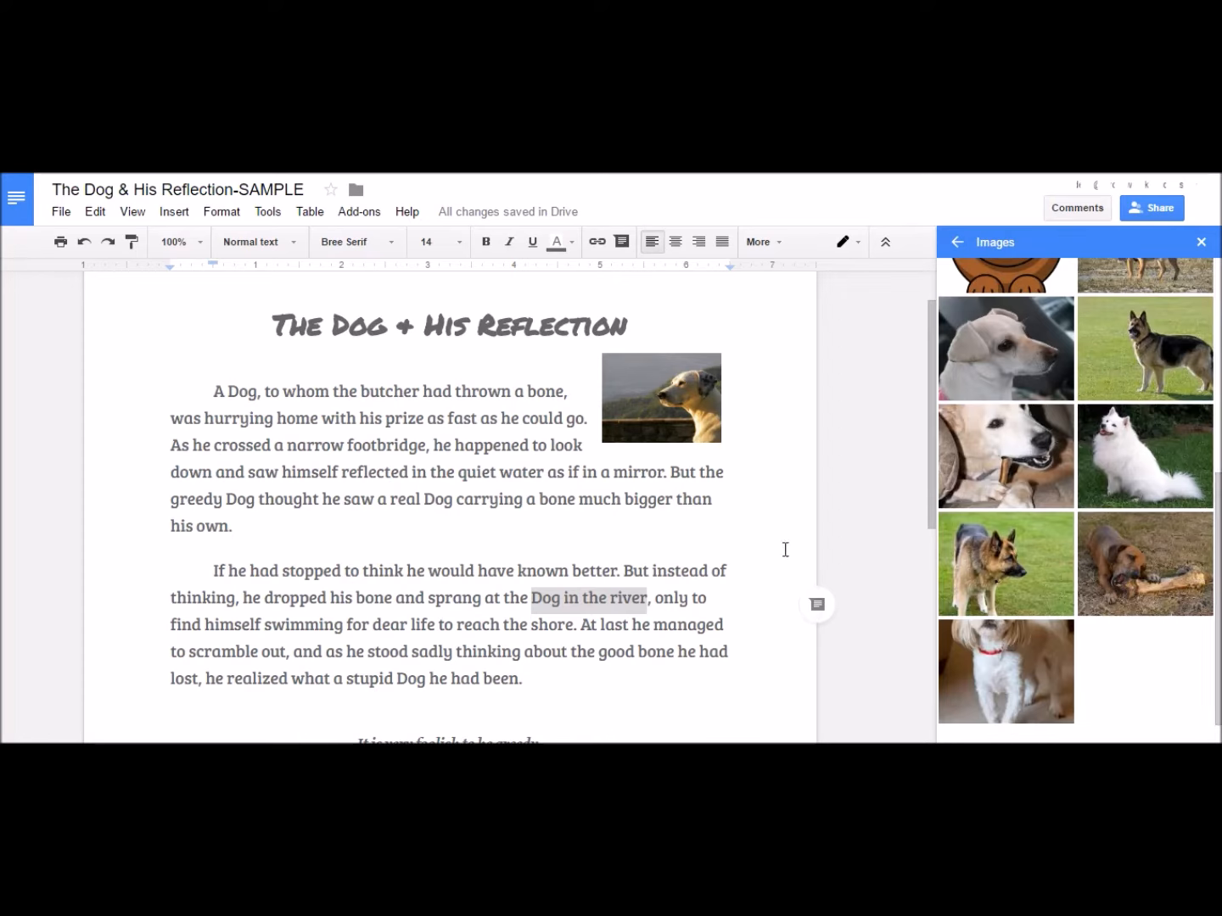
- Explore the selected phrase "Dog in the river" and browse its image results for a suitable river photo
{"action": "right_click", "coordinate": [611, 599]}
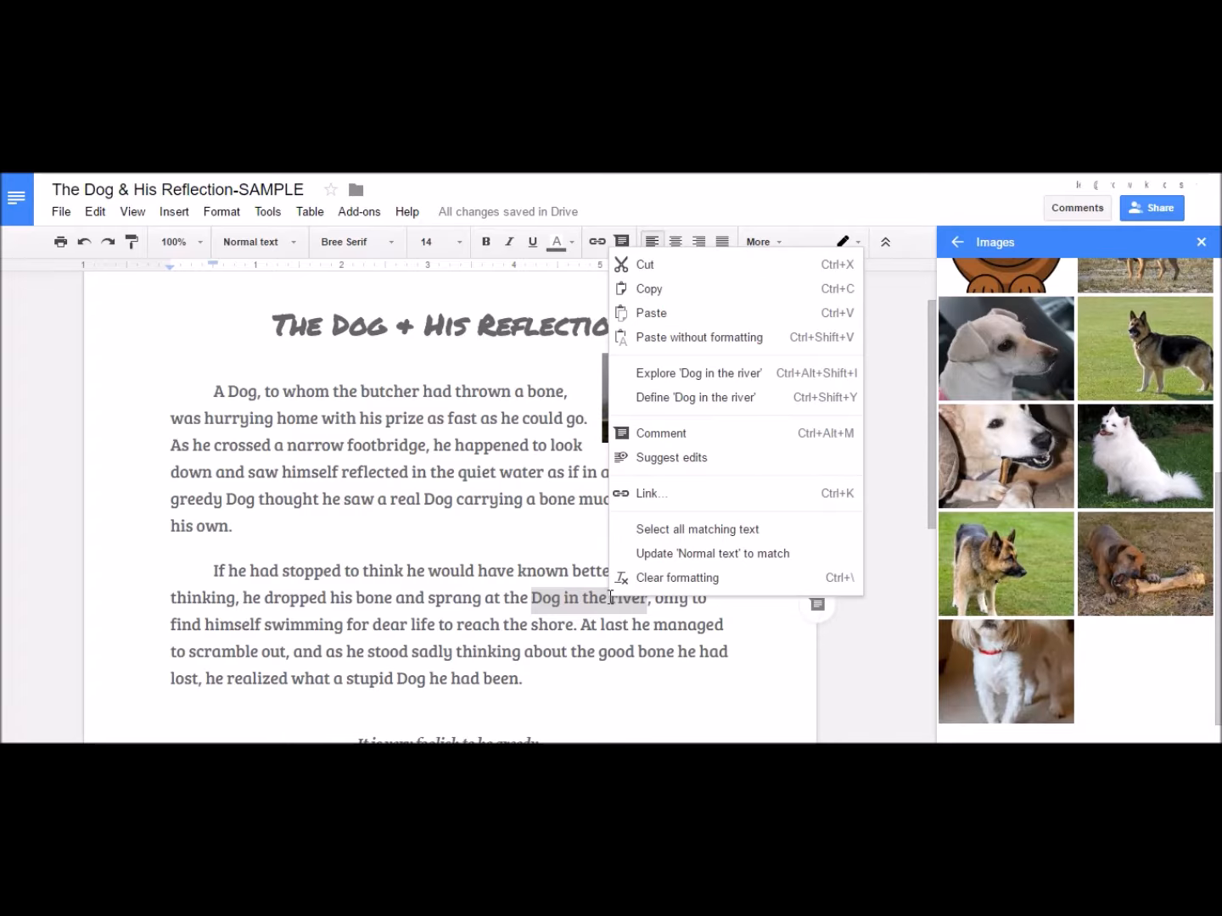
{"action": "left_click", "coordinate": [666, 375]}
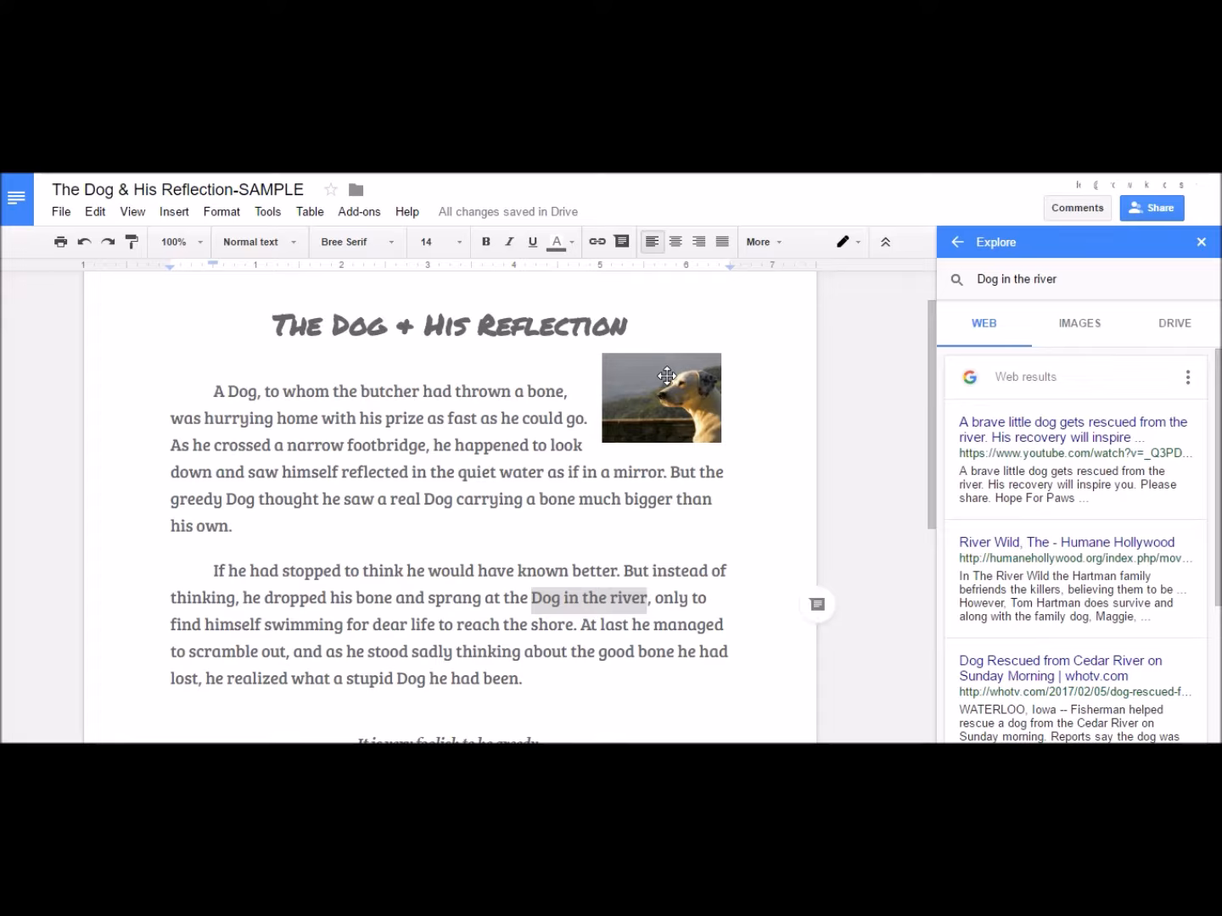
{"action": "left_click", "coordinate": [1070, 324]}
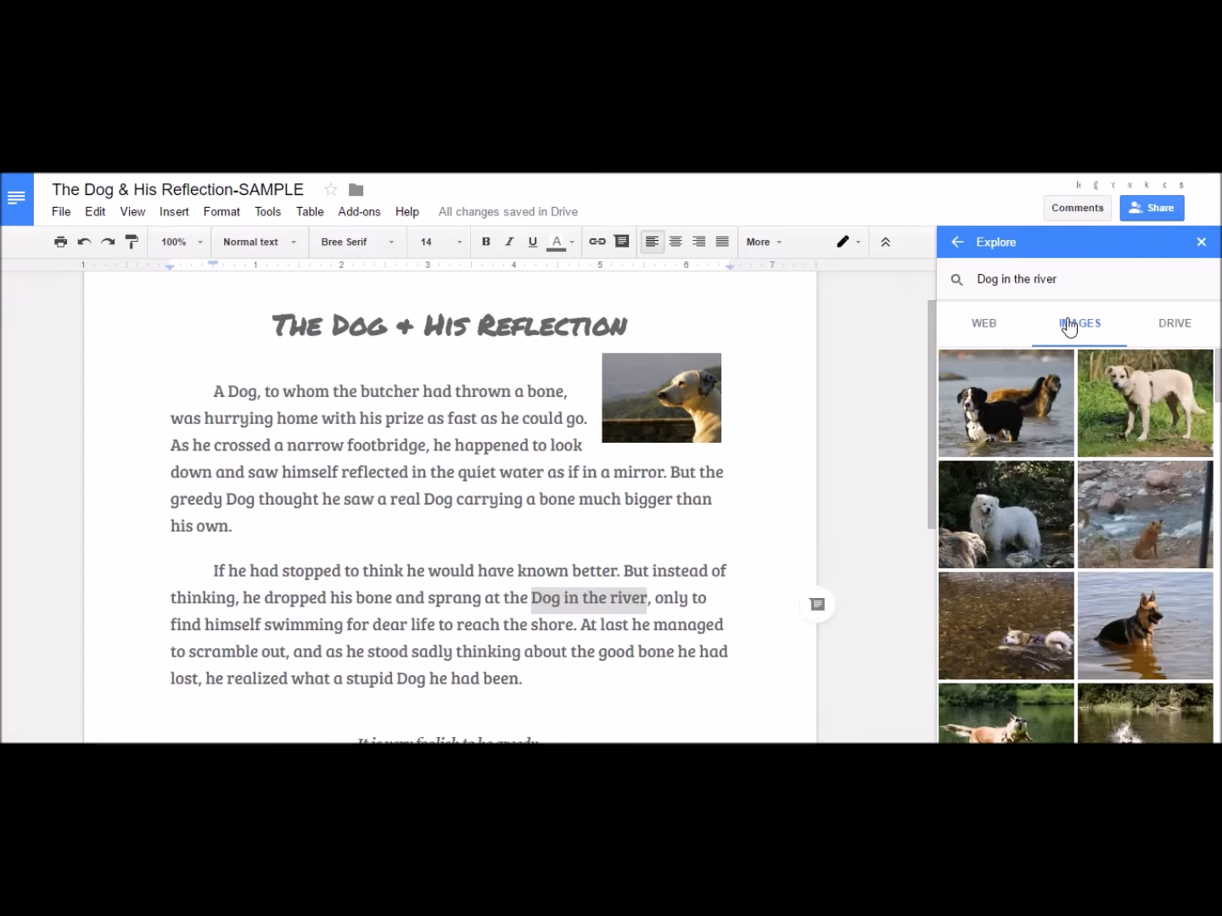
{"action": "mouse_move", "coordinate": [1176, 412]}
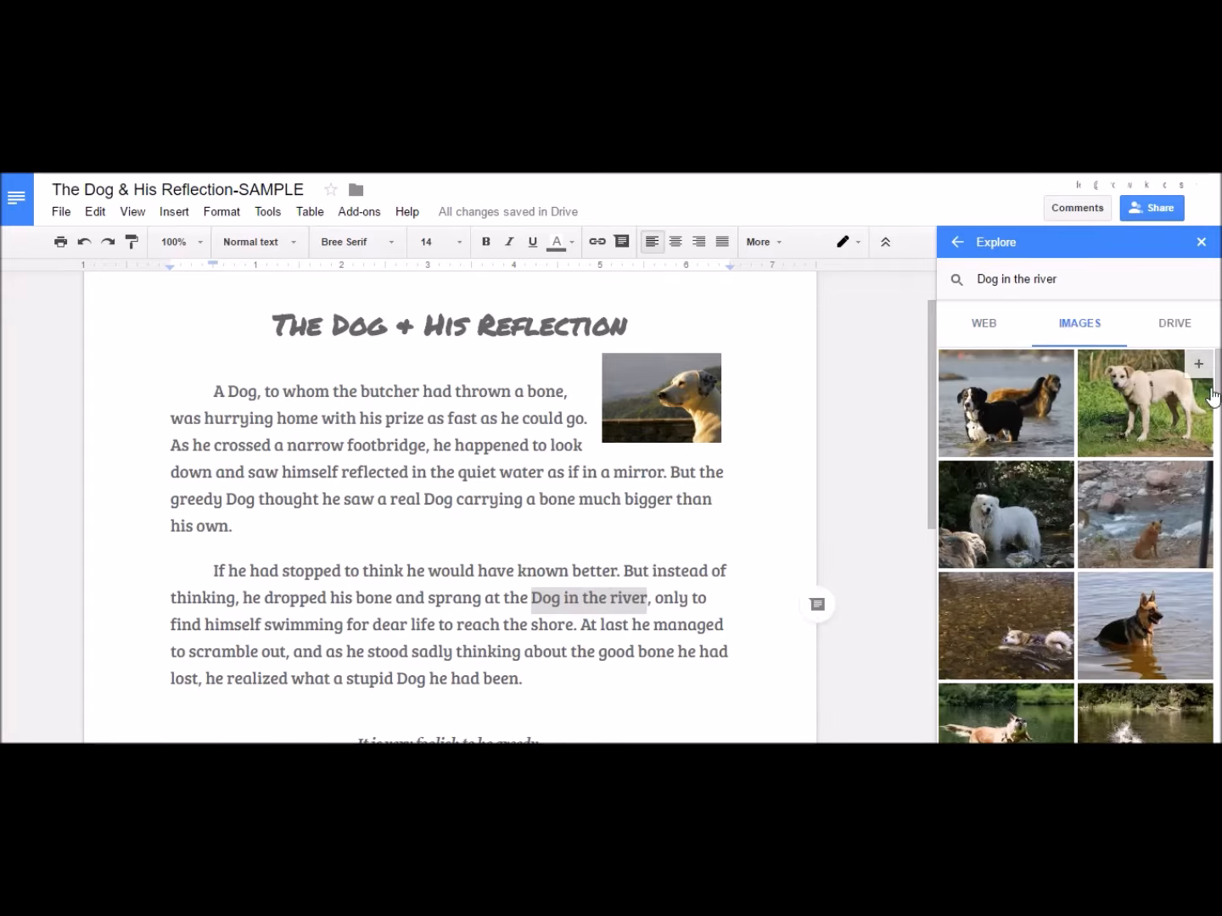
{"action": "left_click_drag", "start_coordinate": [1215, 396], "coordinate": [1217, 424]}
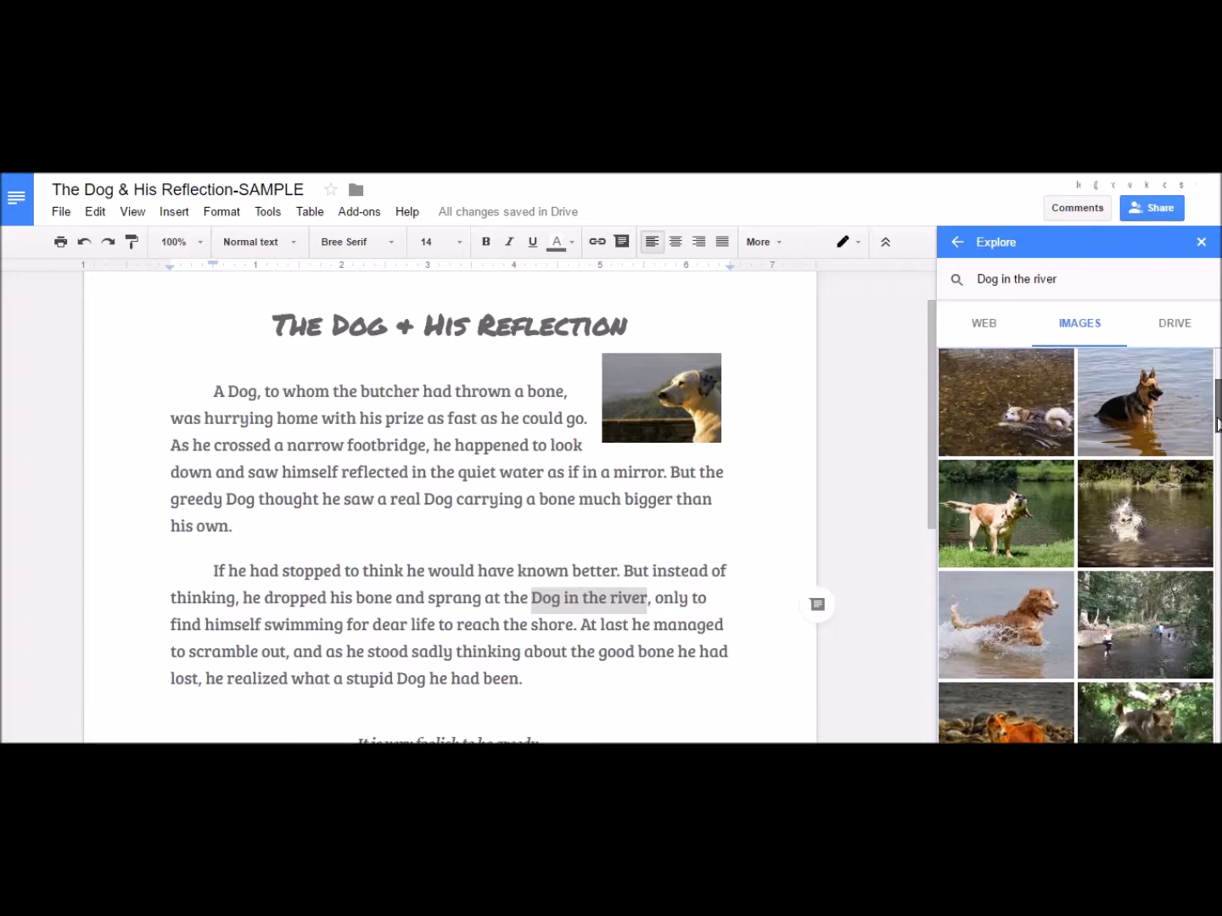
{"action": "mouse_move", "coordinate": [1217, 424]}
{"action": "left_mouse_down"}
{"action": "mouse_move", "coordinate": [1219, 485]}
{"action": "mouse_move", "coordinate": [1218, 386]}
{"action": "mouse_move", "coordinate": [1218, 405]}
{"action": "left_mouse_up"}
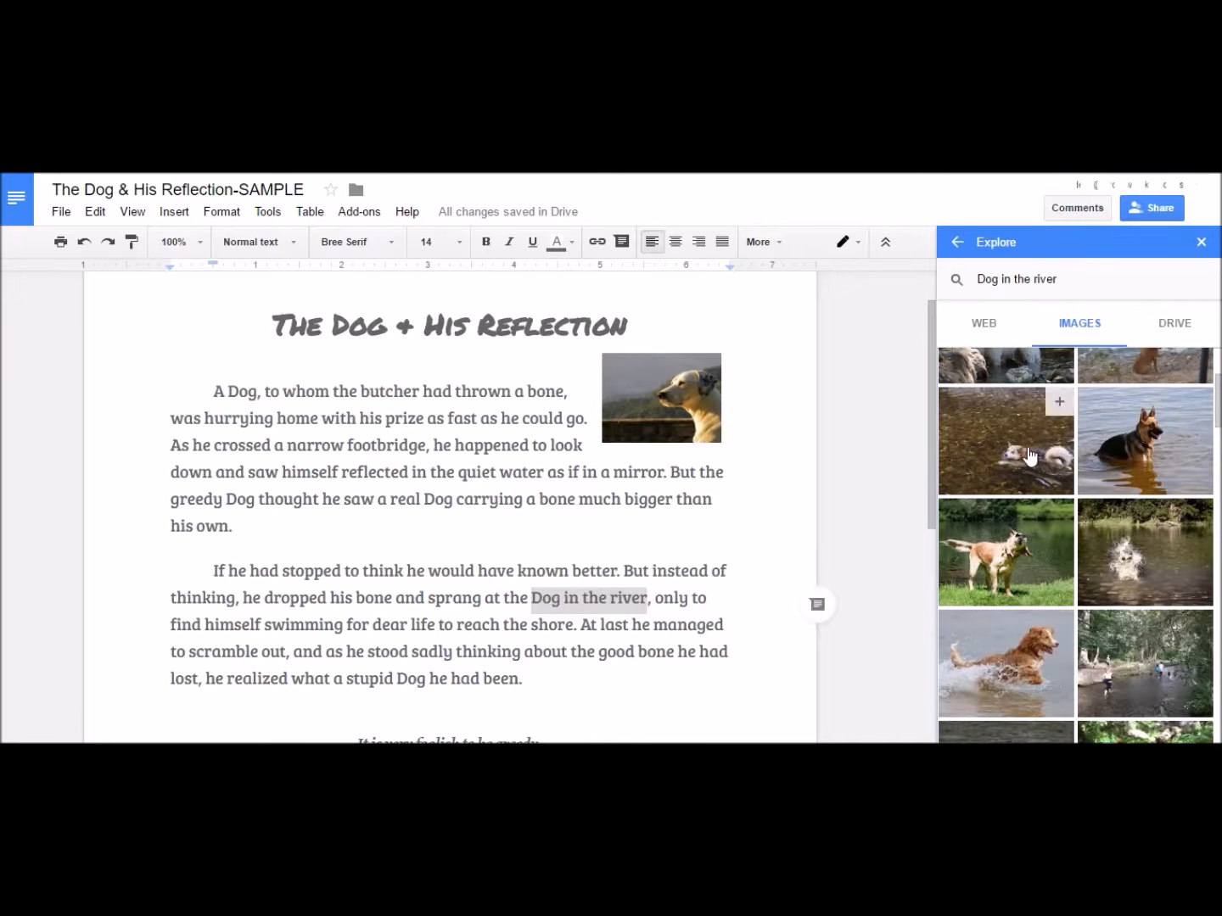
- Try inserting the photo of the dog swimming in shallow brown water into the second paragraph, and undo the insertion
{"action": "left_click_drag", "start_coordinate": [1030, 455], "coordinate": [703, 612]}
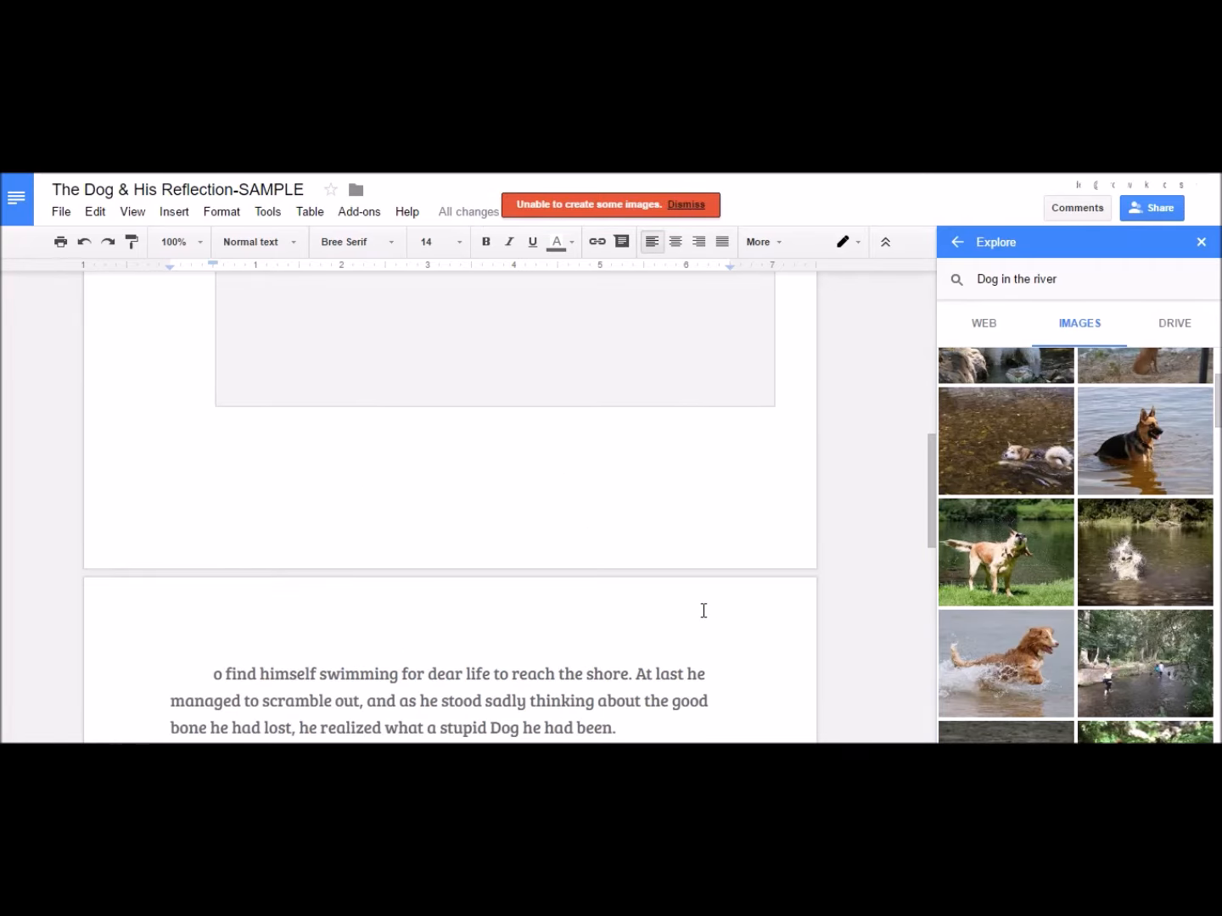
{"action": "left_click", "coordinate": [562, 319]}
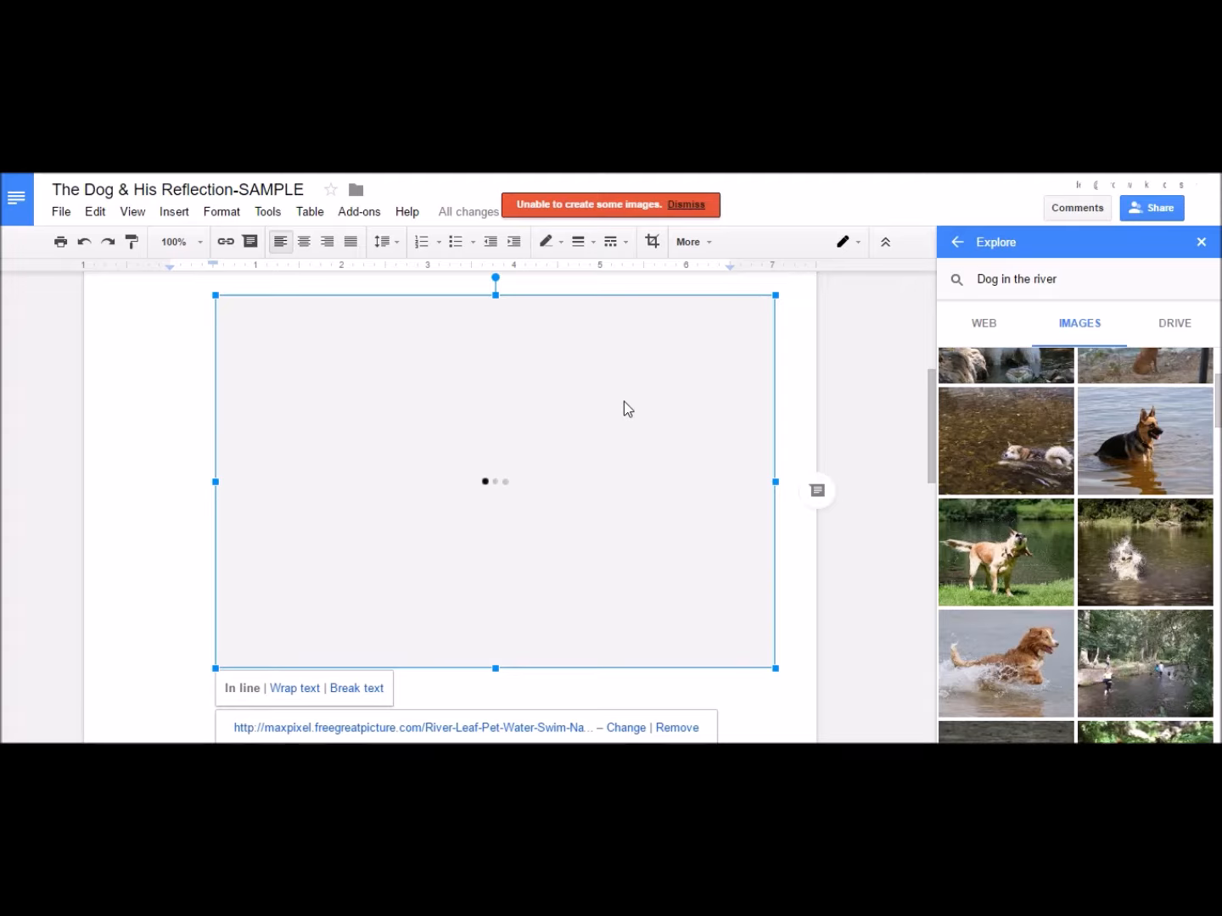
{"action": "left_click", "coordinate": [683, 206]}
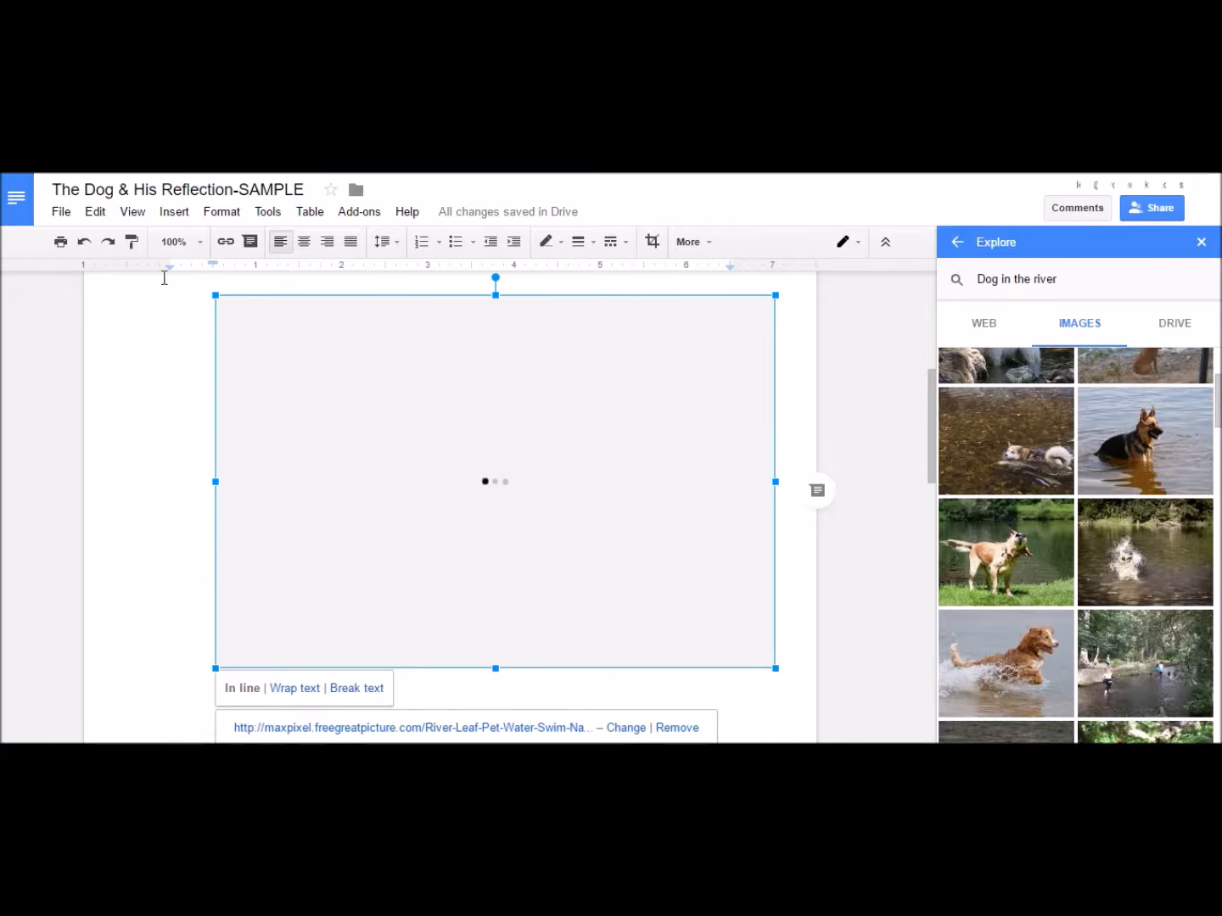
{"action": "left_click", "coordinate": [85, 244]}
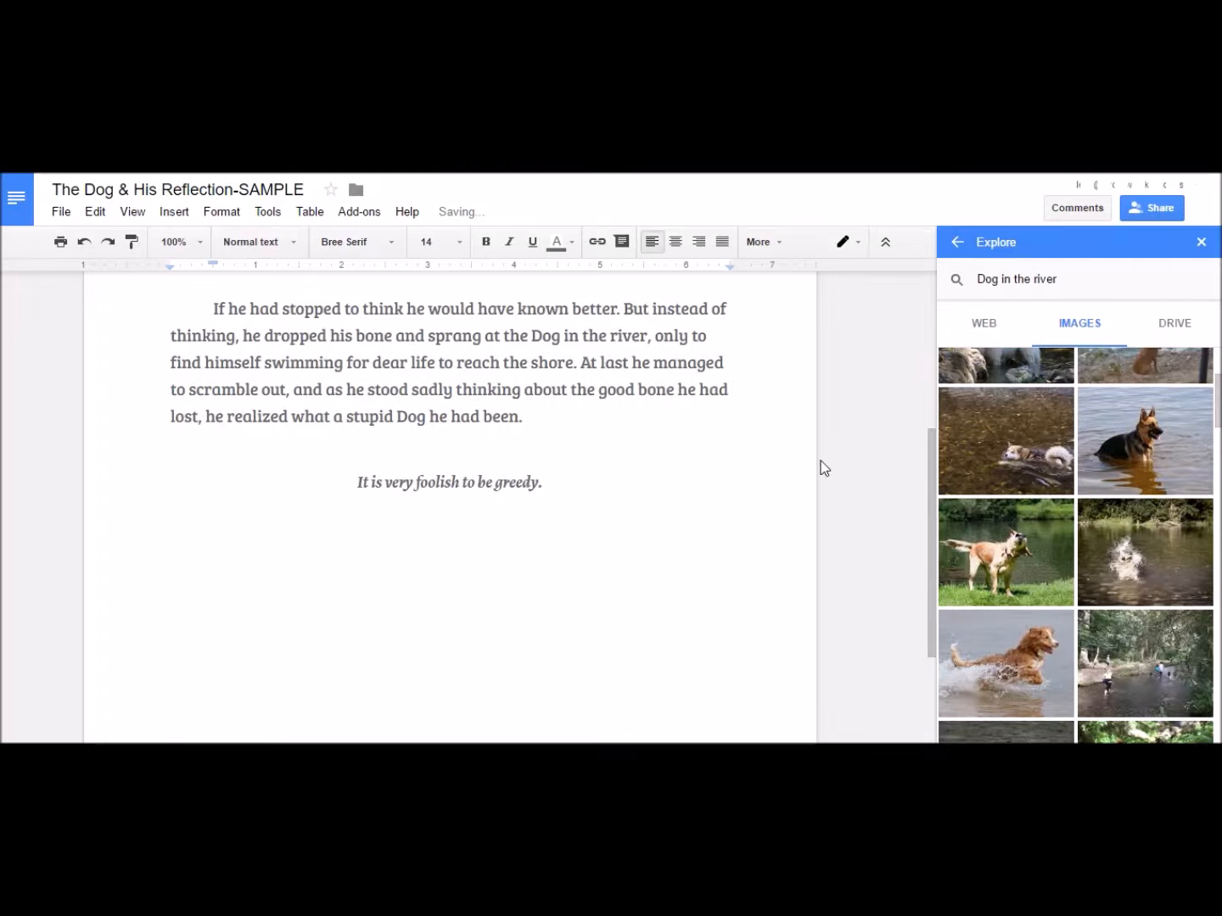
- Try inserting the photo of the dog splashing through dark water above the moral, and undo the insertion
{"action": "mouse_move", "coordinate": [1090, 539]}
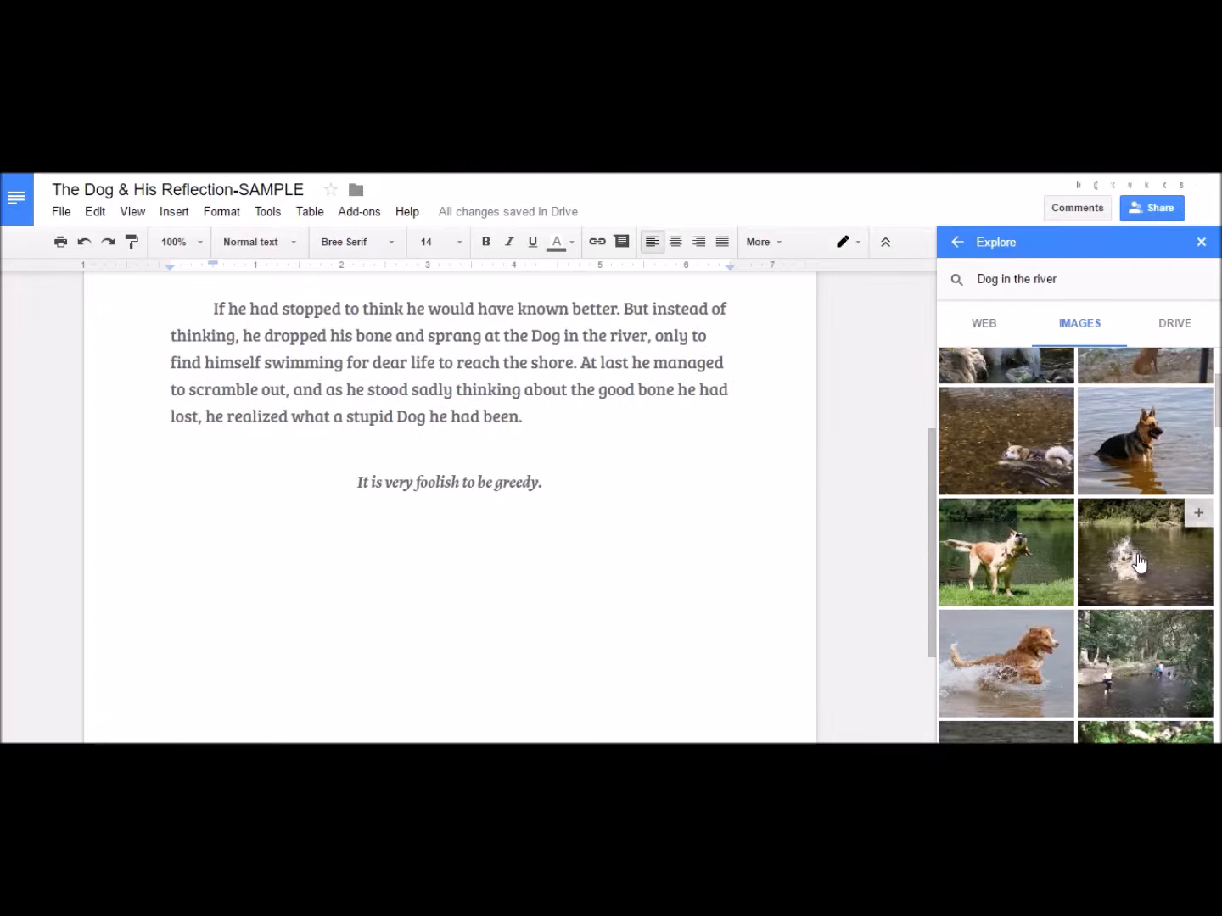
{"action": "left_click_drag", "start_coordinate": [1137, 562], "coordinate": [685, 470]}
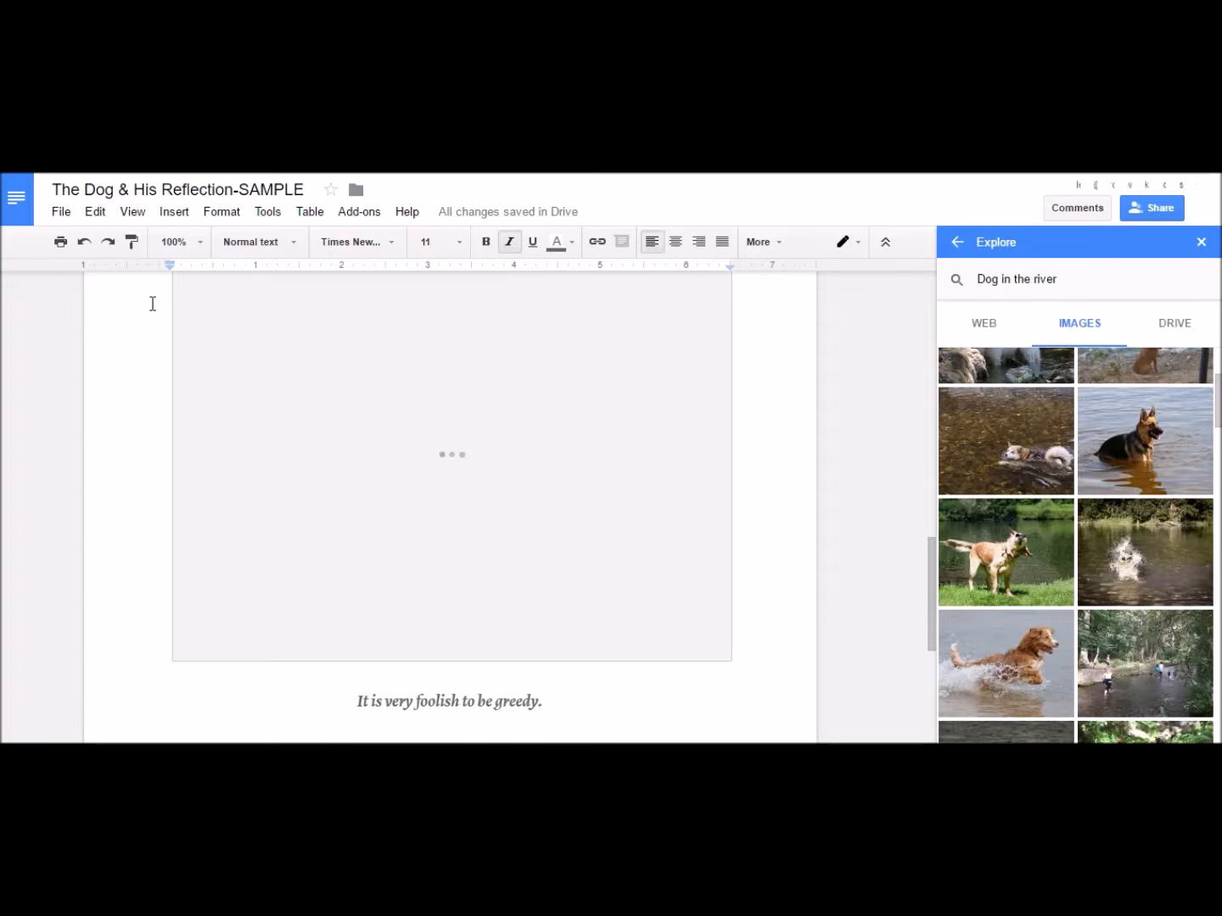
{"action": "left_click", "coordinate": [85, 244]}
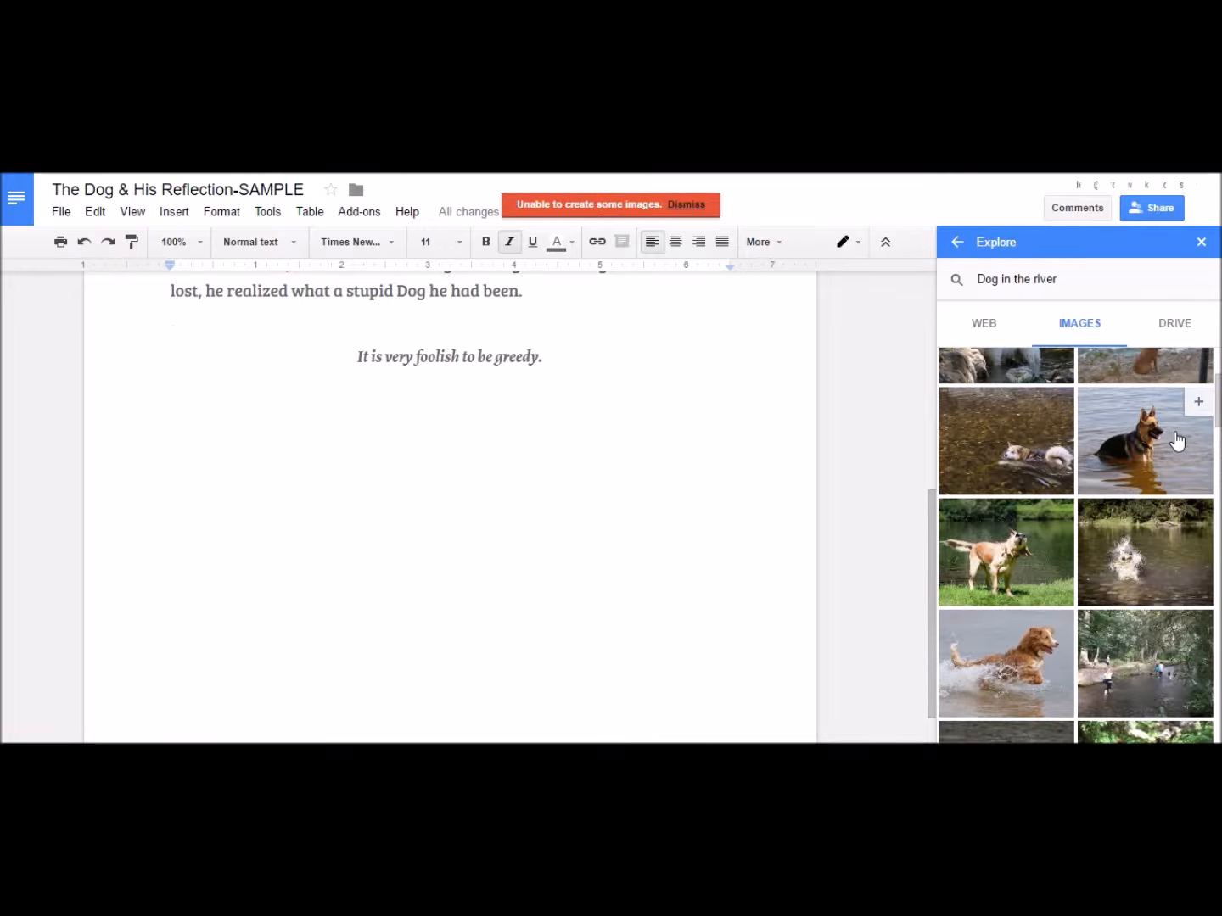
- Insert the photo of the German shepherd sitting in the water below the moral and shrink it to about 1.4 inches wide
{"action": "left_click_drag", "start_coordinate": [1176, 439], "coordinate": [604, 451]}
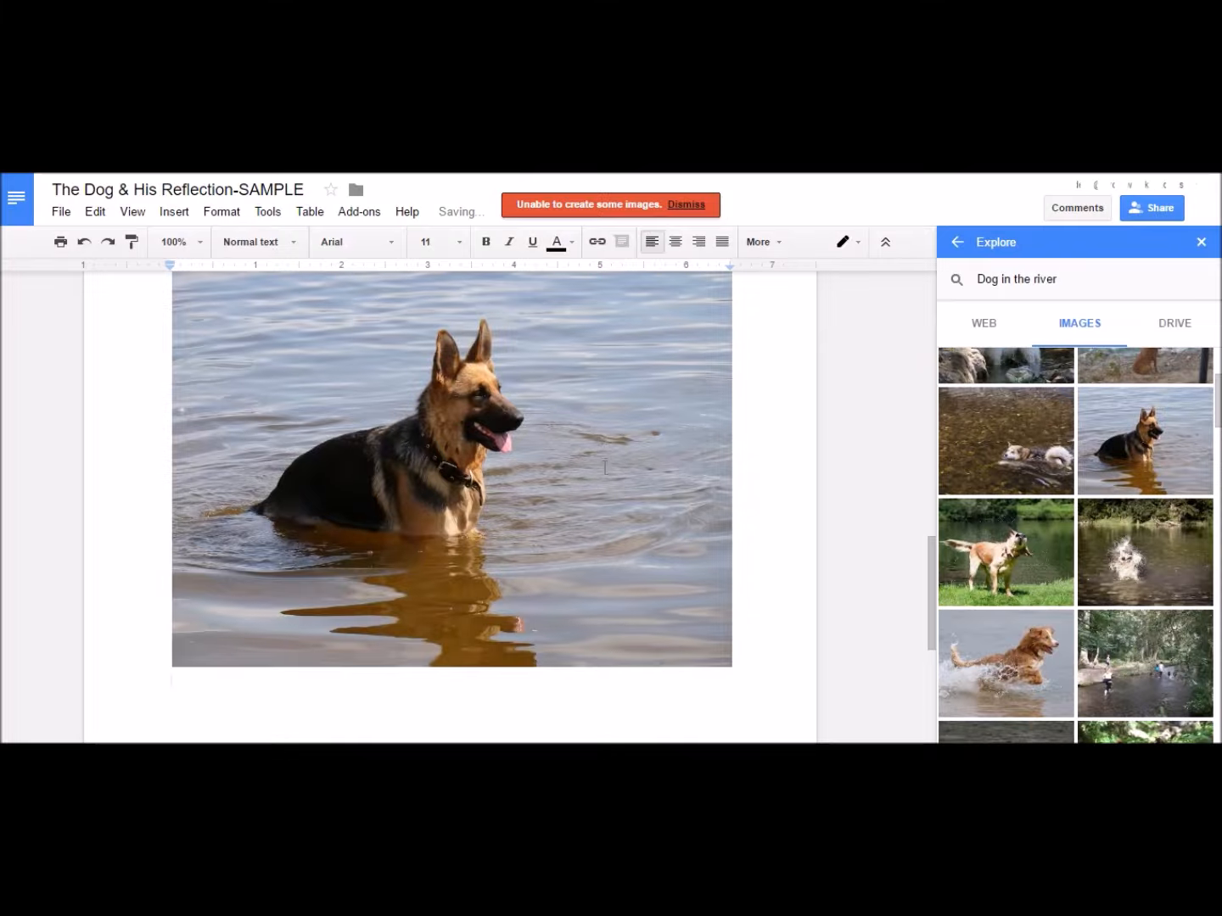
{"action": "left_click", "coordinate": [468, 490]}
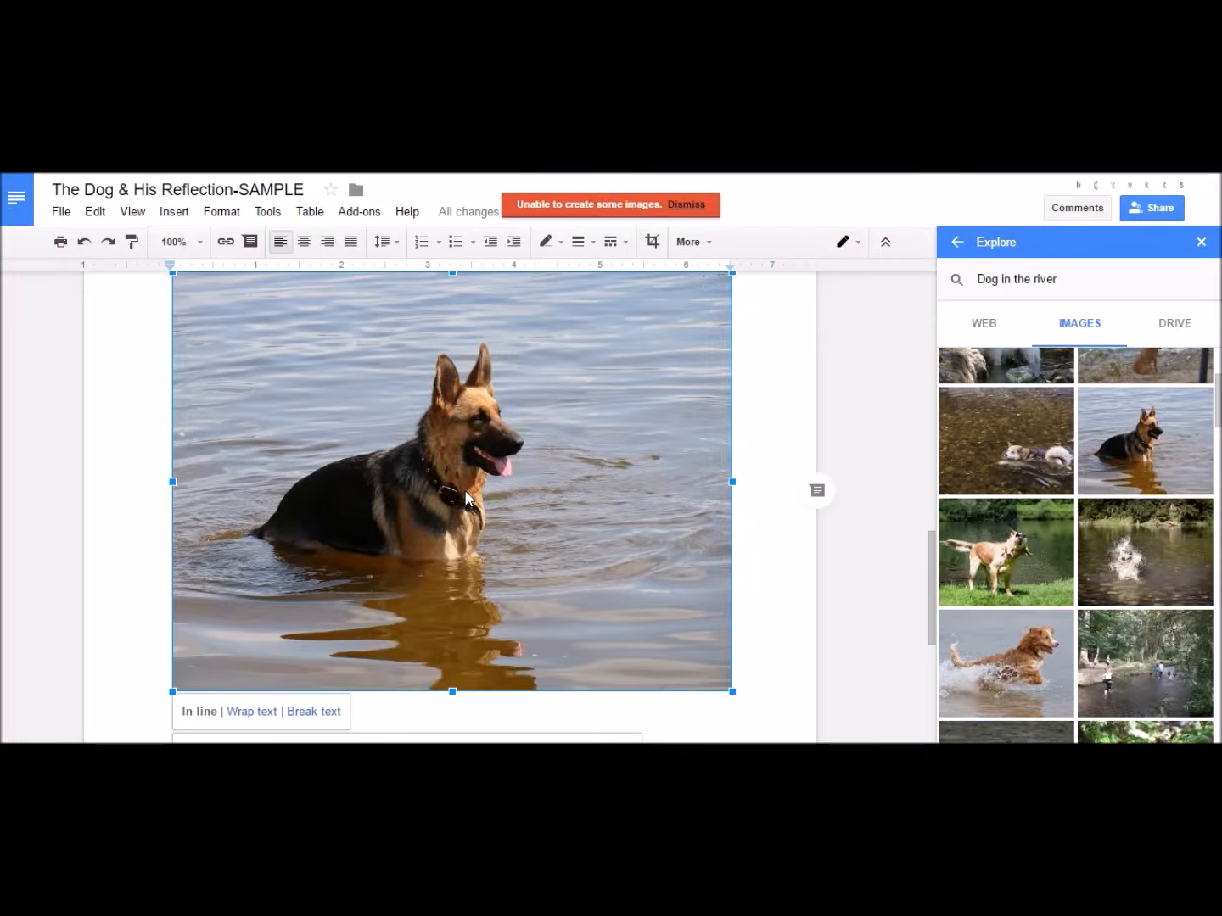
{"action": "left_click_drag", "start_coordinate": [731, 690], "coordinate": [230, 356]}
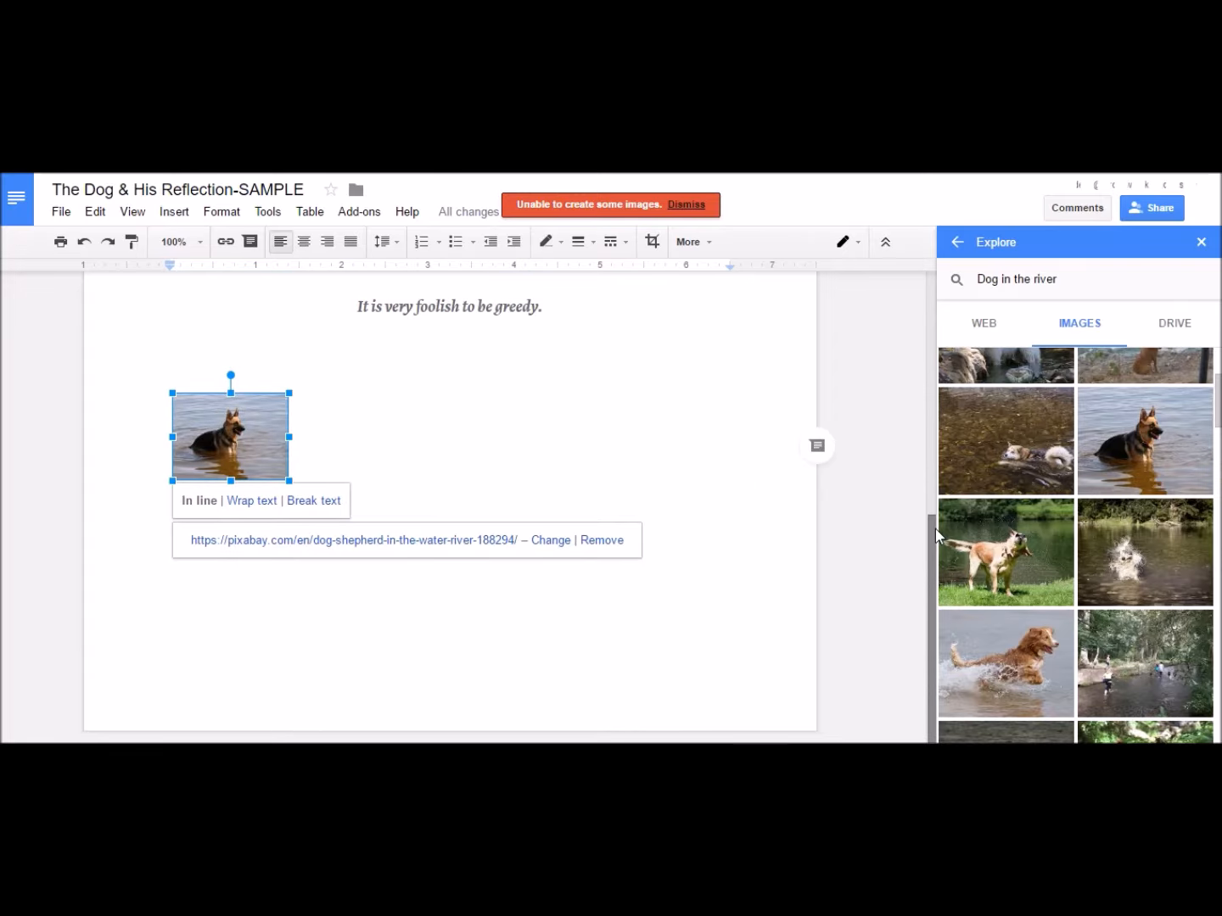
- Set the German shepherd photo to Wrap text and move it to the right side of the second paragraph's opening lines
{"action": "left_click_drag", "start_coordinate": [934, 529], "coordinate": [931, 446]}
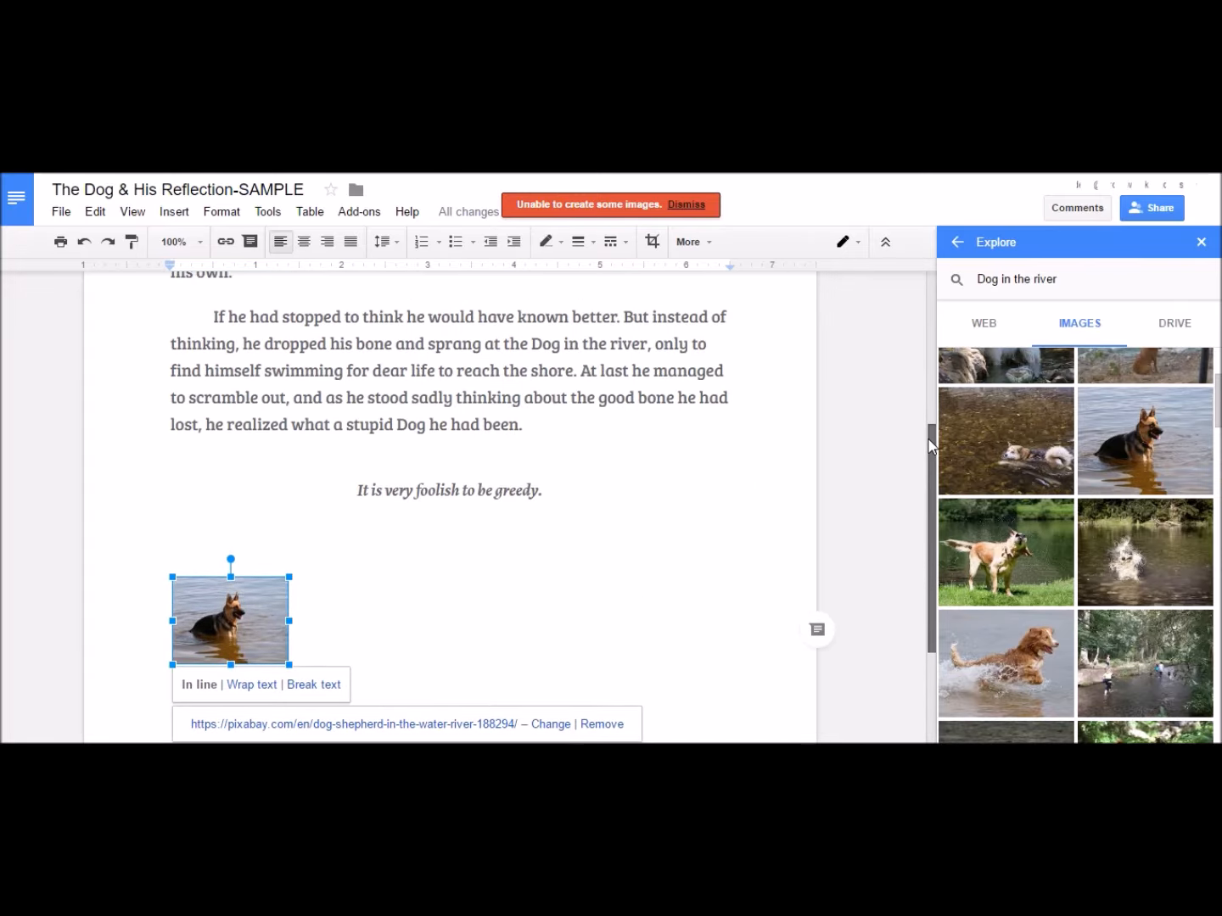
{"action": "left_click", "coordinate": [250, 684]}
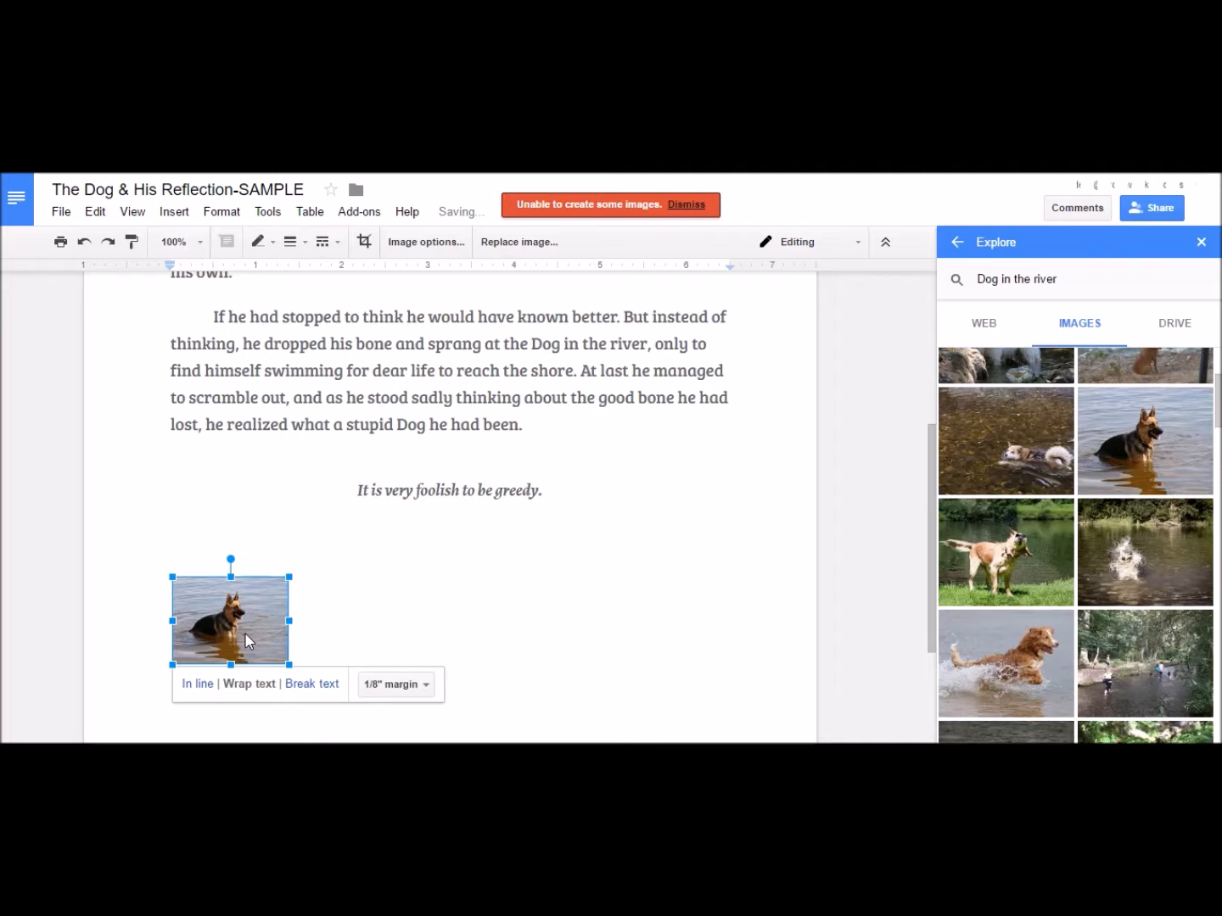
{"action": "left_click_drag", "start_coordinate": [245, 634], "coordinate": [700, 332]}
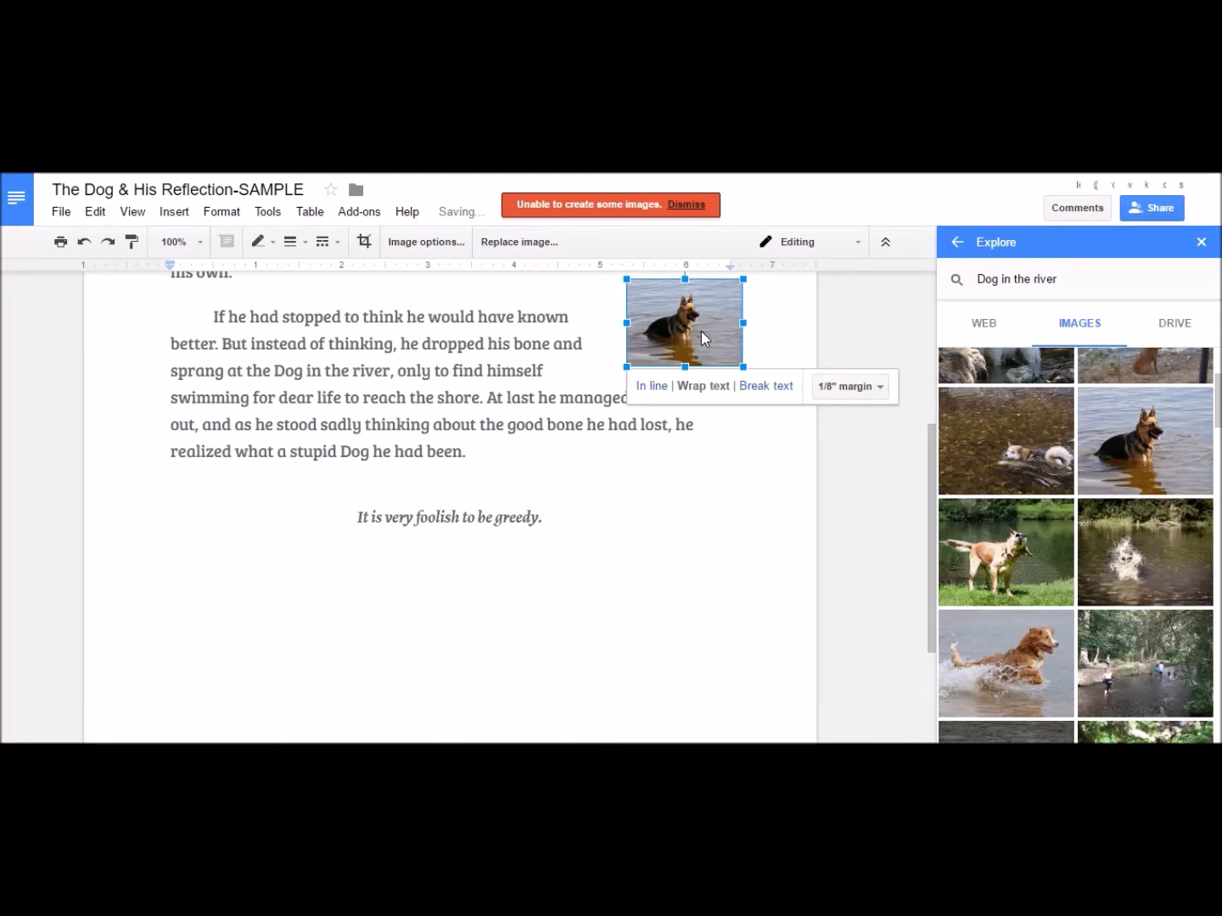
{"action": "left_click", "coordinate": [699, 585]}
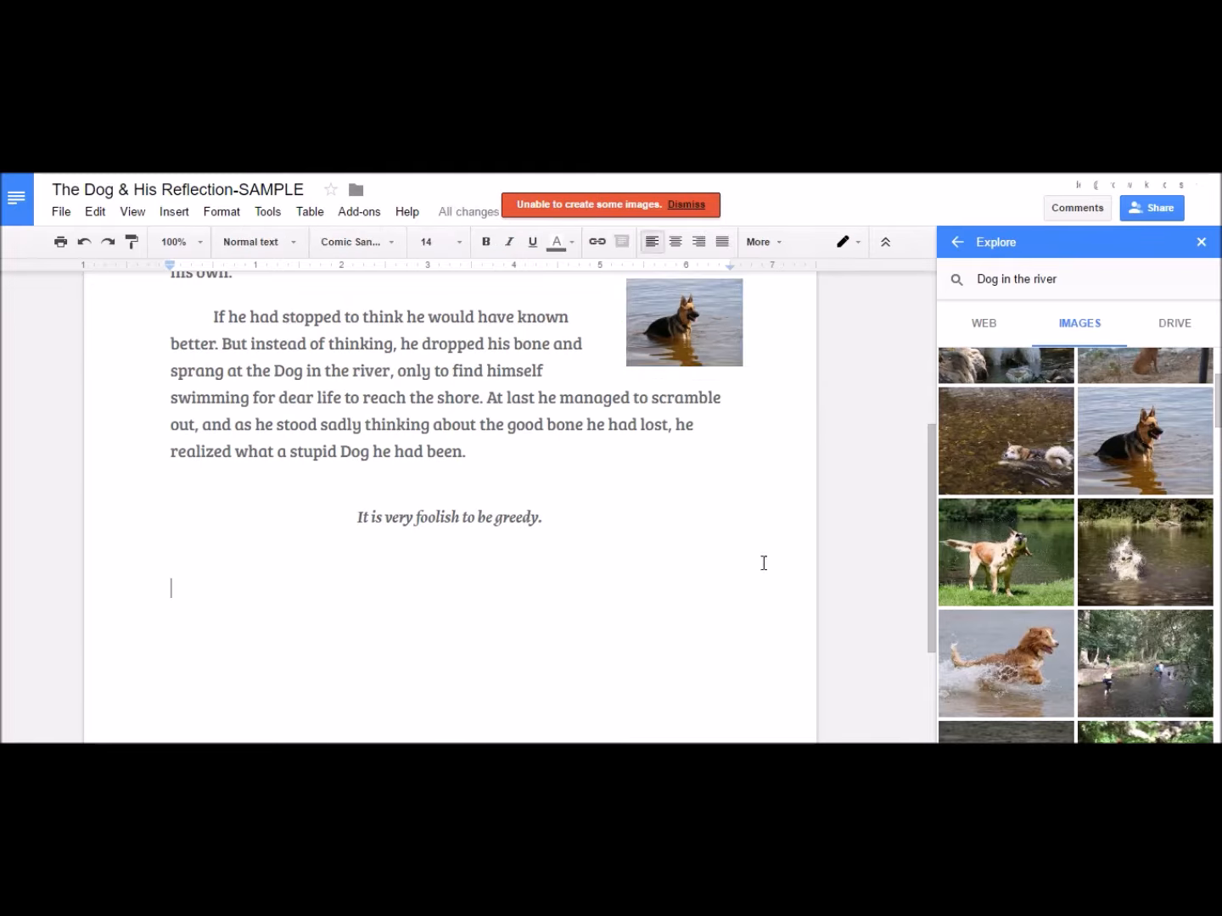
- Close Explore and move the German shepherd photo to the left side of the second paragraph, starting near its second line
{"action": "left_click", "coordinate": [1200, 242]}
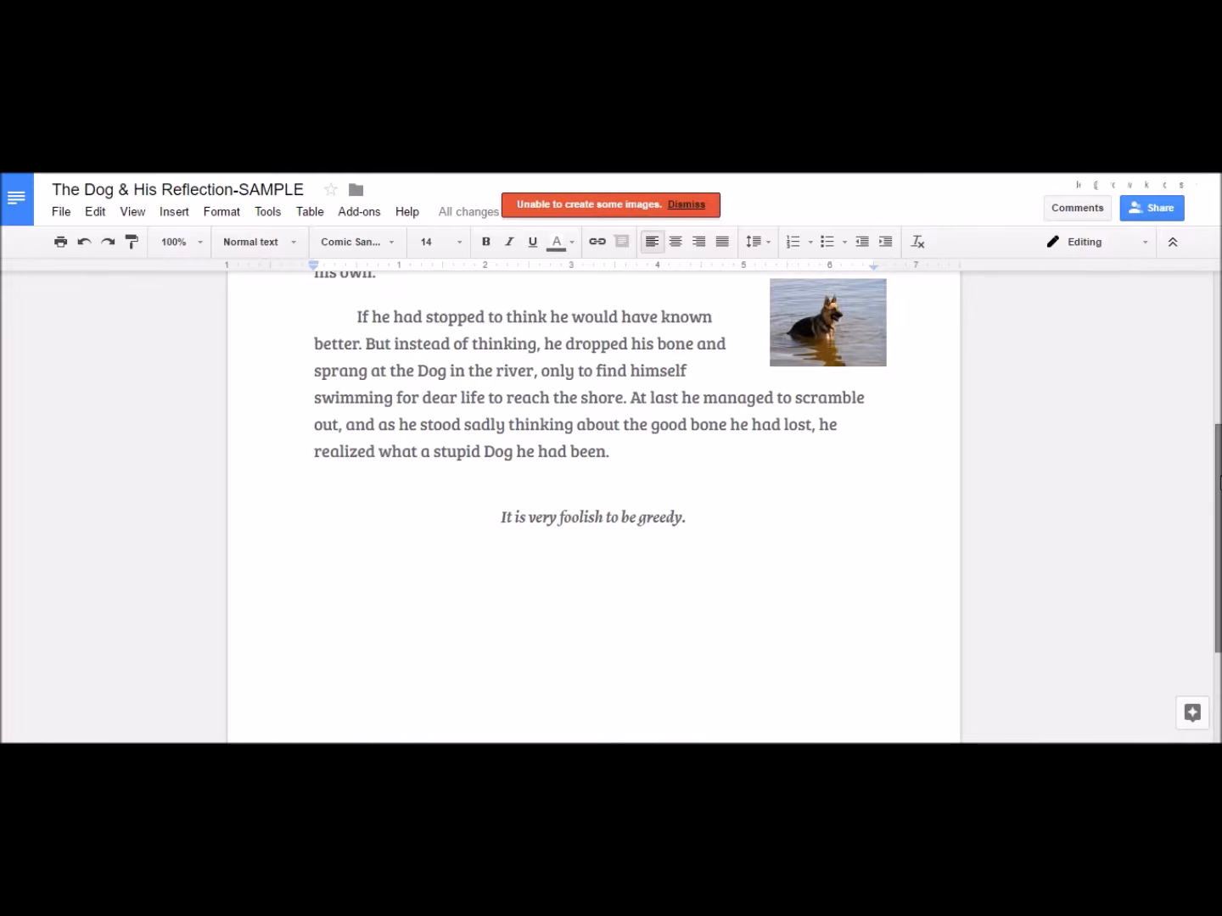
{"action": "left_click_drag", "start_coordinate": [1219, 481], "coordinate": [1219, 356]}
{"action": "left_click_drag", "start_coordinate": [828, 570], "coordinate": [347, 630]}
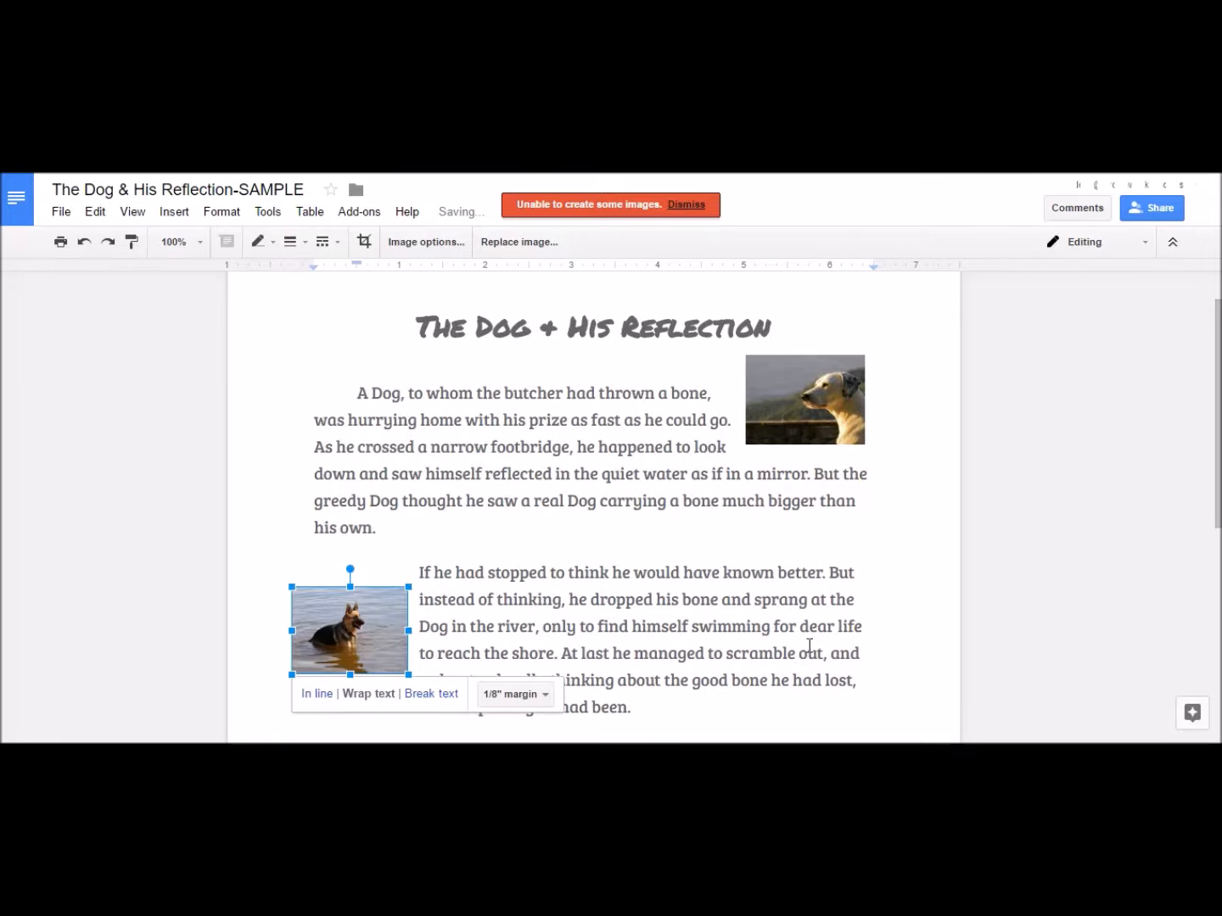
{"action": "left_click_drag", "start_coordinate": [1220, 474], "coordinate": [1219, 522]}
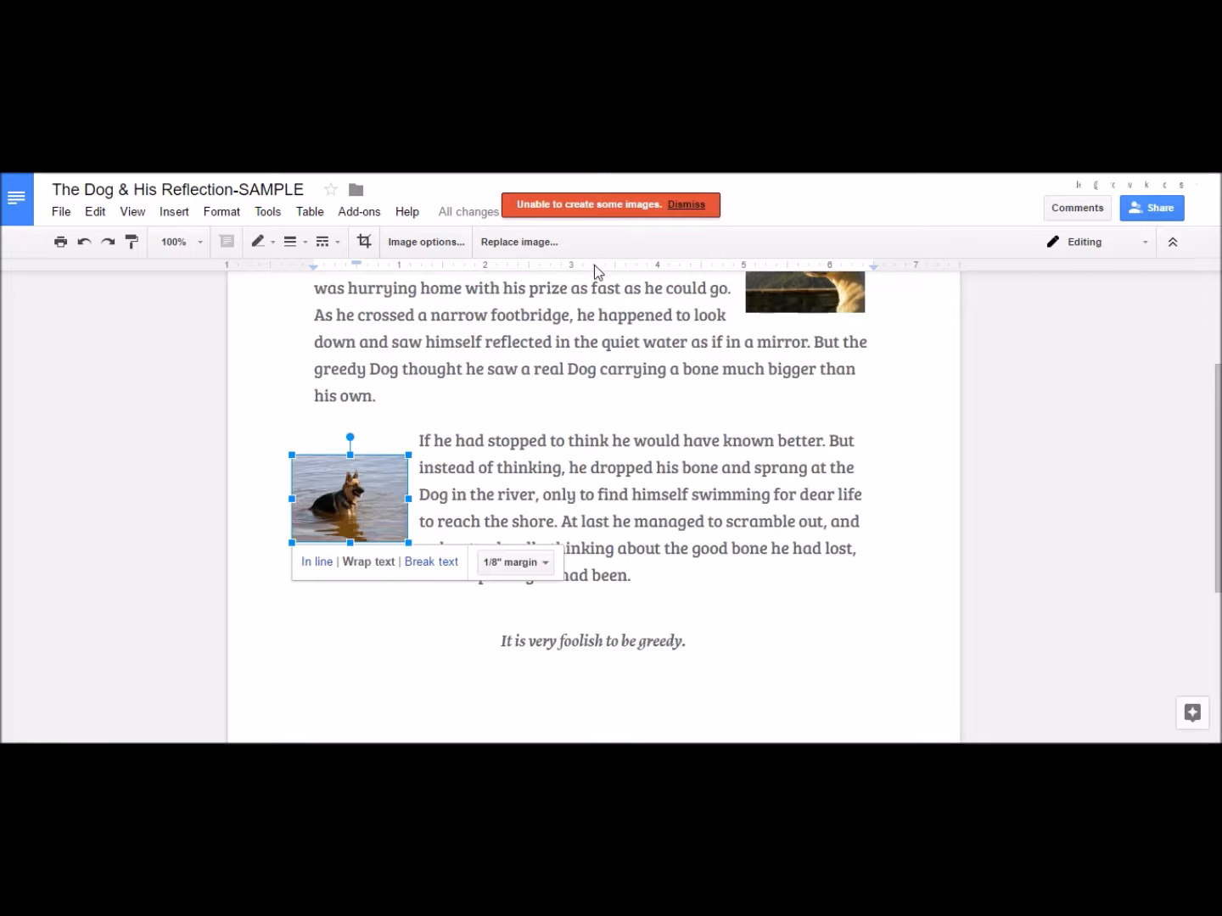
{"action": "left_click", "coordinate": [780, 657]}
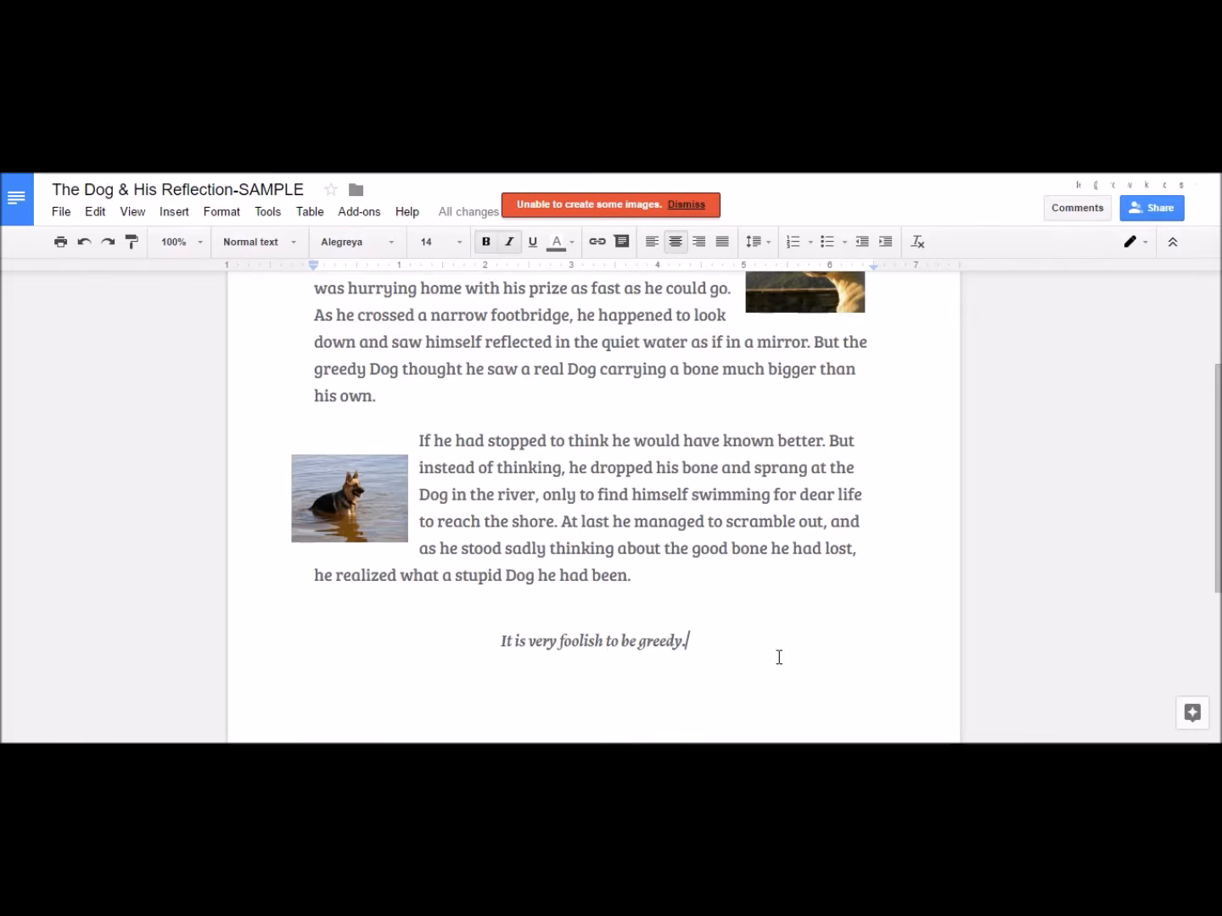